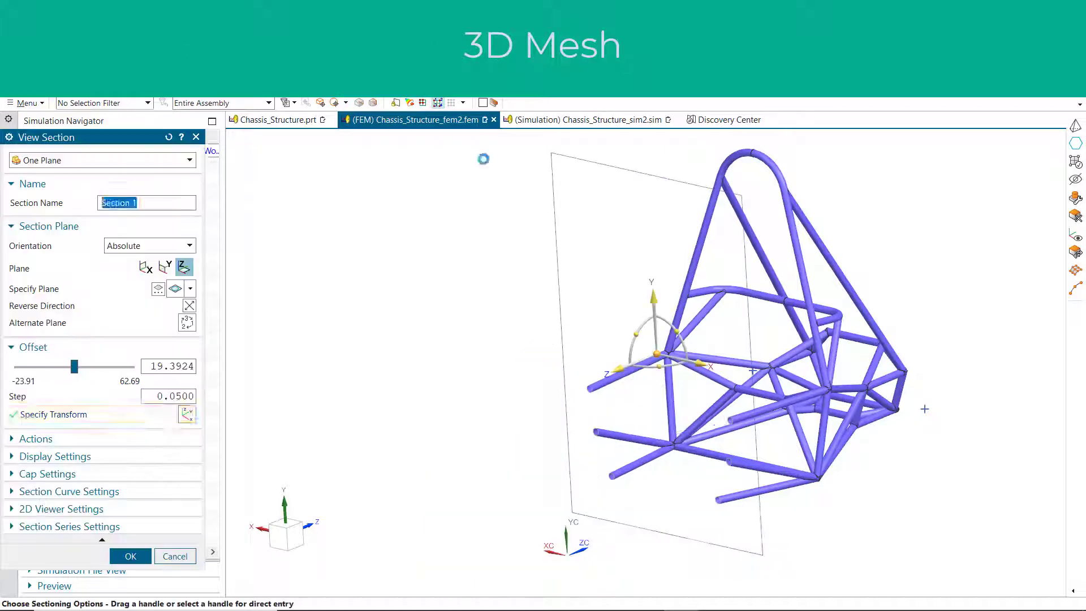
Create a one-plane view section of the meshed chassis by rotating the plane to cut lengthwise through the frame.
{"action": "left_click", "coordinate": [187, 414]}
{"action": "left_click_drag", "start_coordinate": [699, 339], "coordinate": [781, 320]}
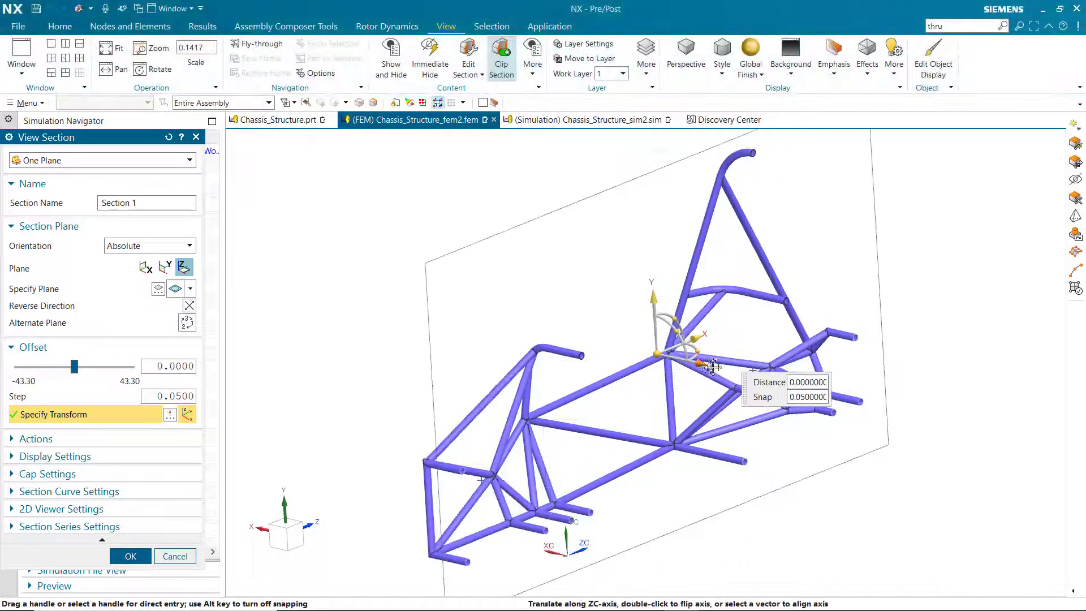
{"action": "scroll", "coordinate": [824, 418], "scroll_direction": "up", "scroll_amount": 3}
{"action": "middle_click_drag", "start_coordinate": [825, 408], "coordinate": [877, 376]}
{"action": "scroll", "coordinate": [820, 362], "scroll_direction": "down", "scroll_amount": 1}
{"action": "left_click", "coordinate": [127, 556]}
Set up a Node to Node 1D connection of type RBE2, using the isolated point beside the chassis as source.
{"action": "middle_click_drag", "start_coordinate": [582, 418], "coordinate": [582, 417]}
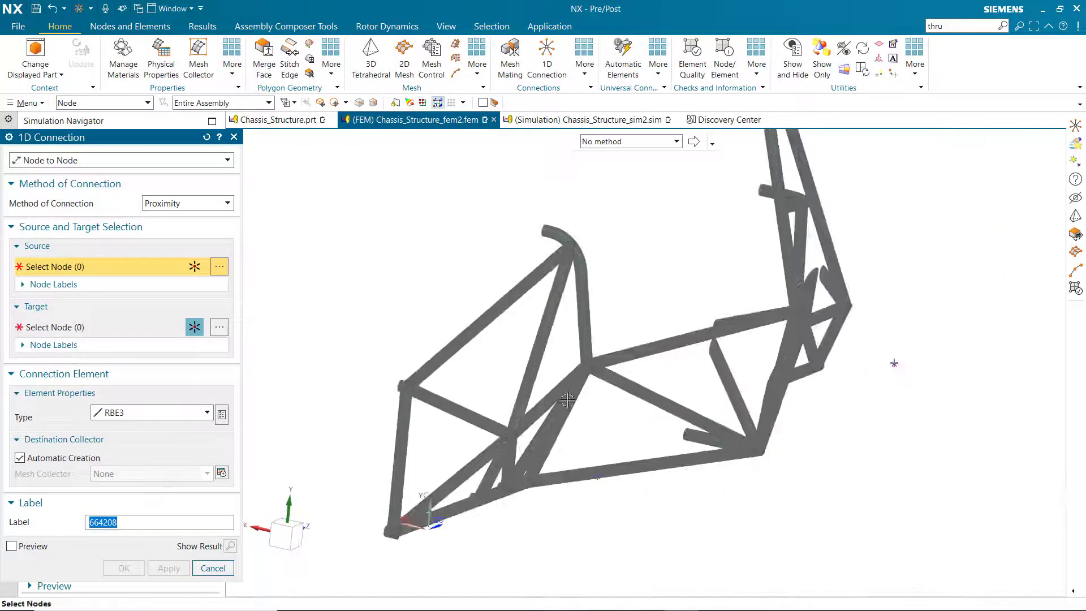
{"action": "scroll", "coordinate": [877, 360], "scroll_direction": "up", "scroll_amount": 3}
{"action": "left_click", "coordinate": [877, 359]}
{"action": "left_click", "coordinate": [137, 415]}
{"action": "scroll", "coordinate": [133, 144], "scroll_direction": "up", "scroll_amount": 1}
{"action": "left_click", "coordinate": [121, 136]}
{"action": "scroll", "coordinate": [894, 353], "scroll_direction": "up", "scroll_amount": 4}
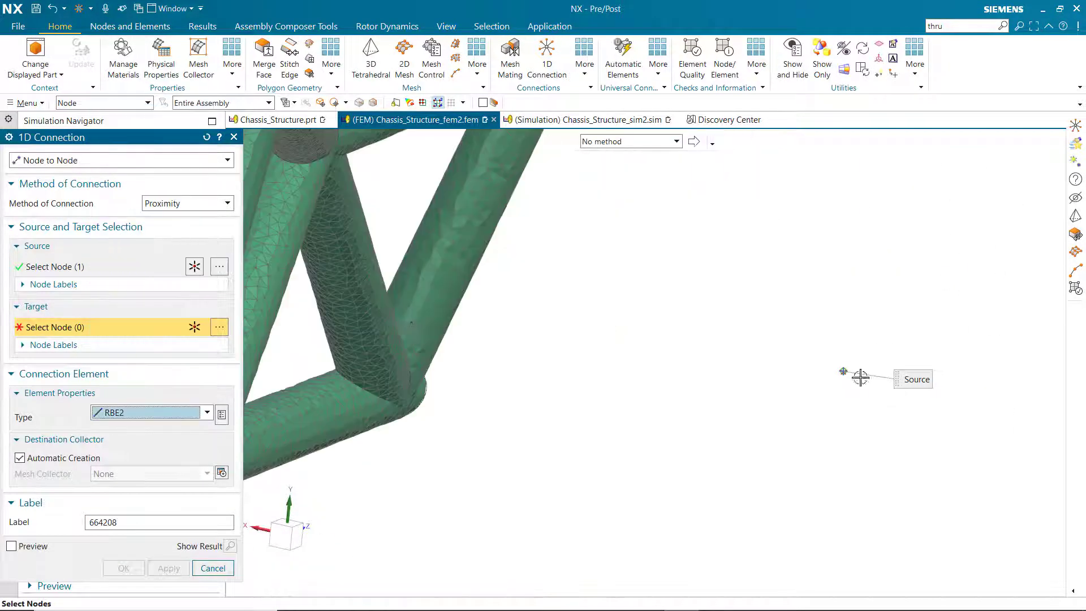
Show the meshed frame from the side and change the multi-select method to Circle for picking the target nodes.
{"action": "middle_click_drag", "start_coordinate": [860, 379], "coordinate": [510, 368]}
{"action": "right_click", "coordinate": [510, 368]}
{"action": "left_click", "coordinate": [546, 314]}
{"action": "left_click", "coordinate": [491, 26]}
{"action": "left_click", "coordinate": [380, 67]}
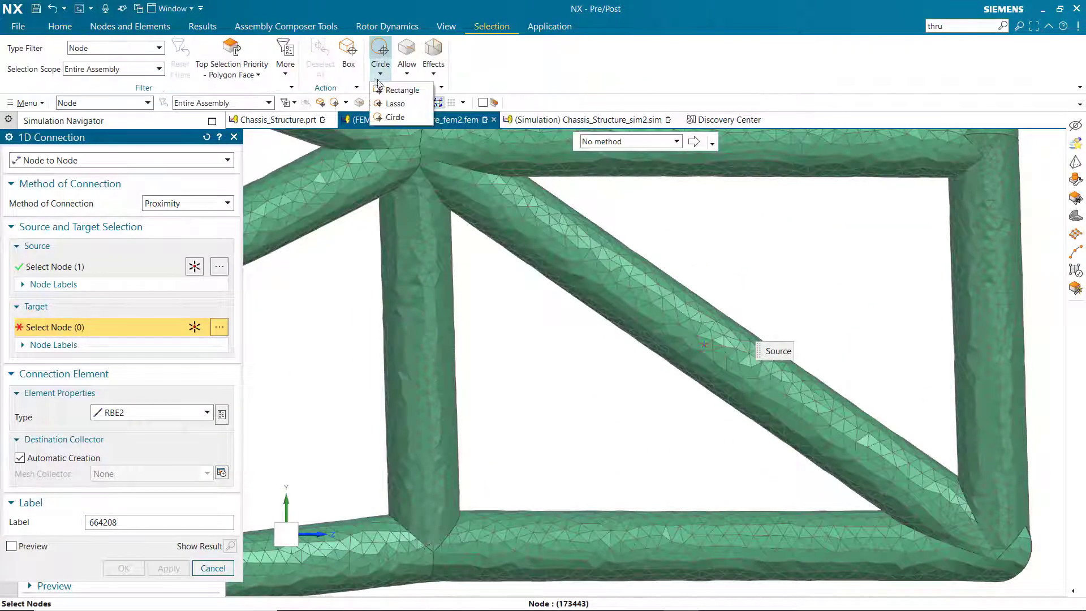
{"action": "left_click", "coordinate": [401, 116]}
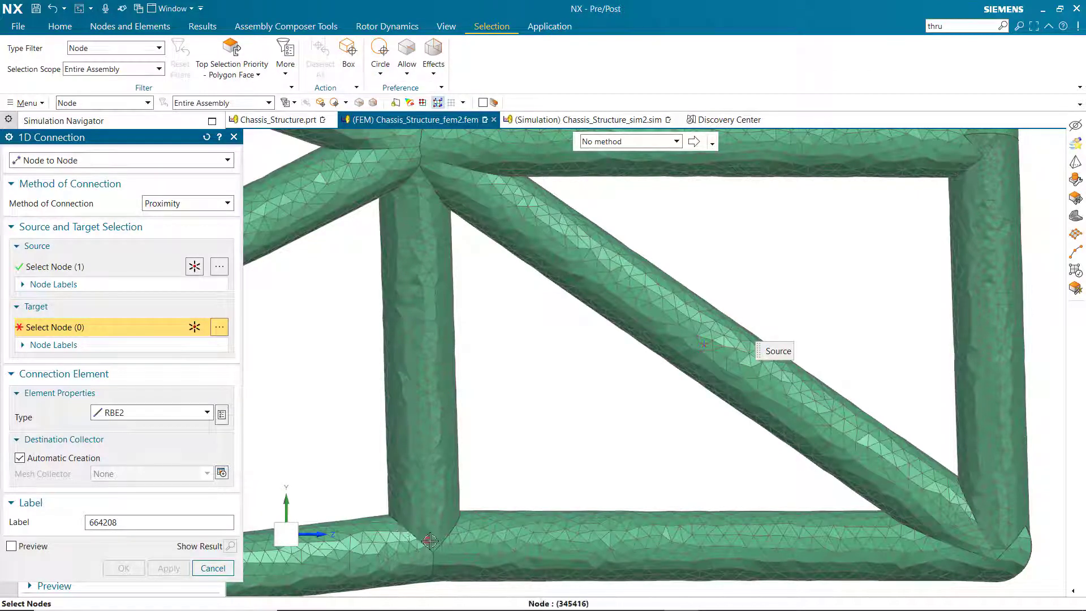
Circle-select the mesh nodes around the side frame's tube joints as targets of the RBE2 connection.
{"action": "left_click_drag", "start_coordinate": [429, 538], "coordinate": [466, 572]}
{"action": "left_click_drag", "start_coordinate": [1000, 540], "coordinate": [1040, 578]}
{"action": "scroll", "coordinate": [849, 419], "scroll_direction": "down", "scroll_amount": 2}
{"action": "scroll", "coordinate": [933, 262], "scroll_direction": "up", "scroll_amount": 3}
{"action": "left_click_drag", "start_coordinate": [934, 261], "coordinate": [990, 309]}
{"action": "scroll", "coordinate": [962, 264], "scroll_direction": "down", "scroll_amount": 3}
{"action": "left_click_drag", "start_coordinate": [610, 270], "coordinate": [616, 260]}
{"action": "middle_click_drag", "start_coordinate": [617, 260], "coordinate": [800, 267]}
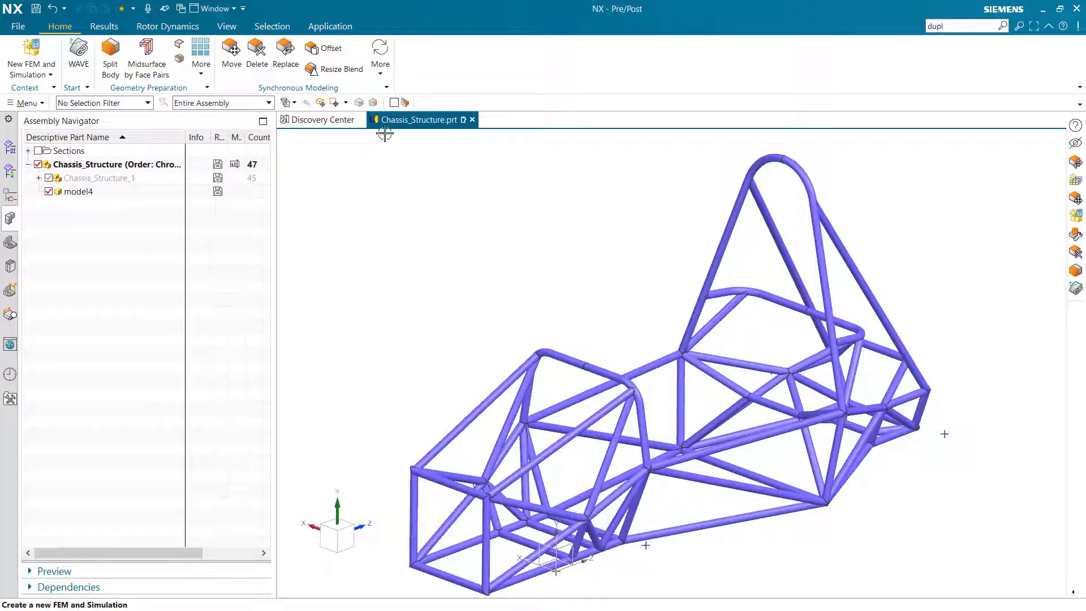
Hide the model4 component of the Chassis_Structure assembly, leaving only the wireframe curves displayed in Pre/Post.
{"action": "left_click", "coordinate": [330, 25]}
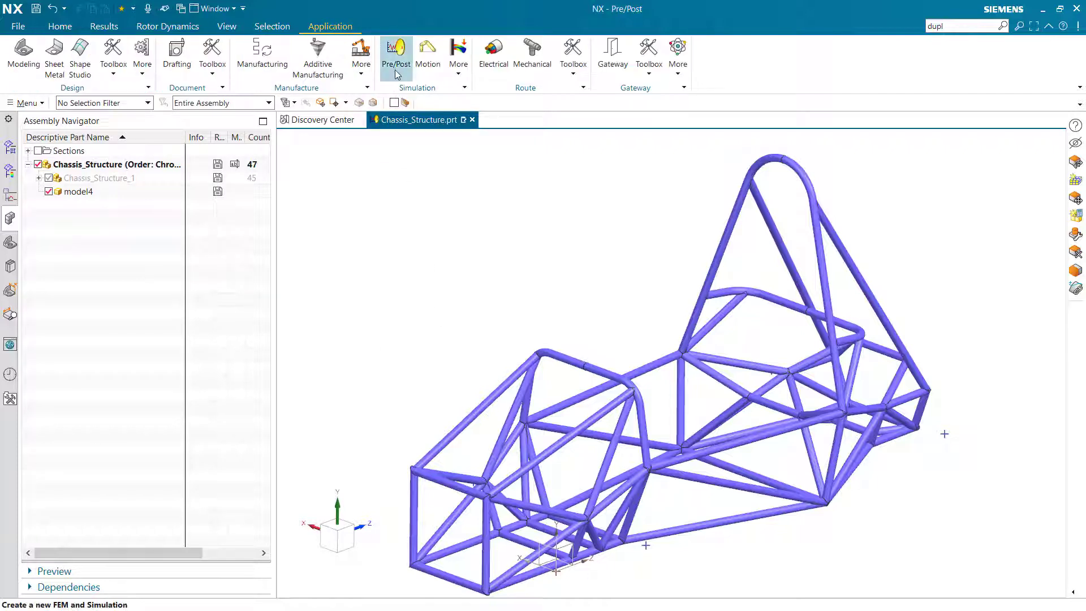
{"action": "left_click", "coordinate": [60, 27]}
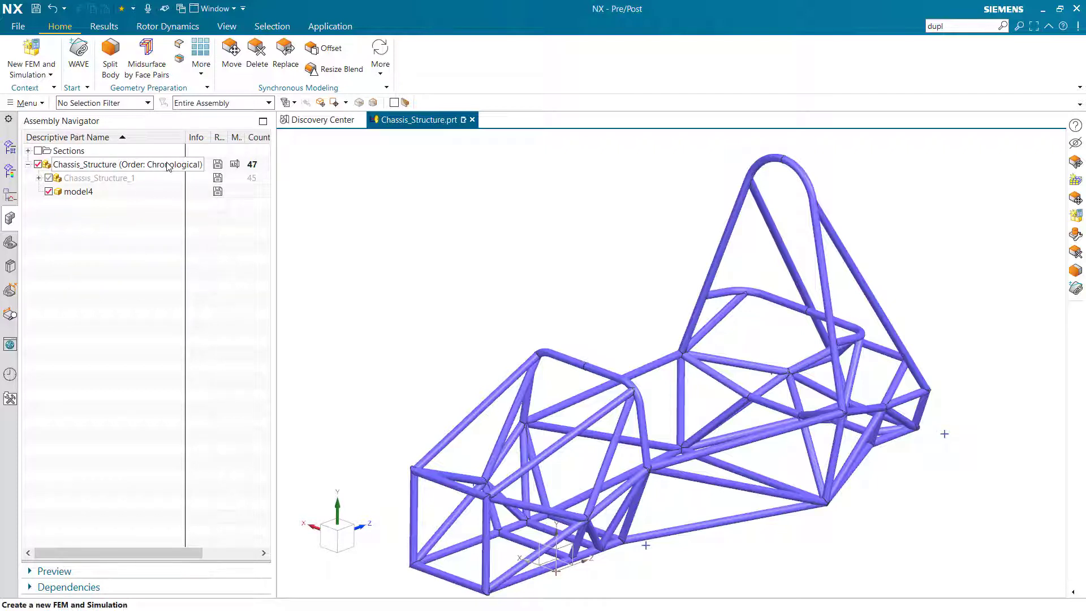
{"action": "left_click", "coordinate": [49, 191]}
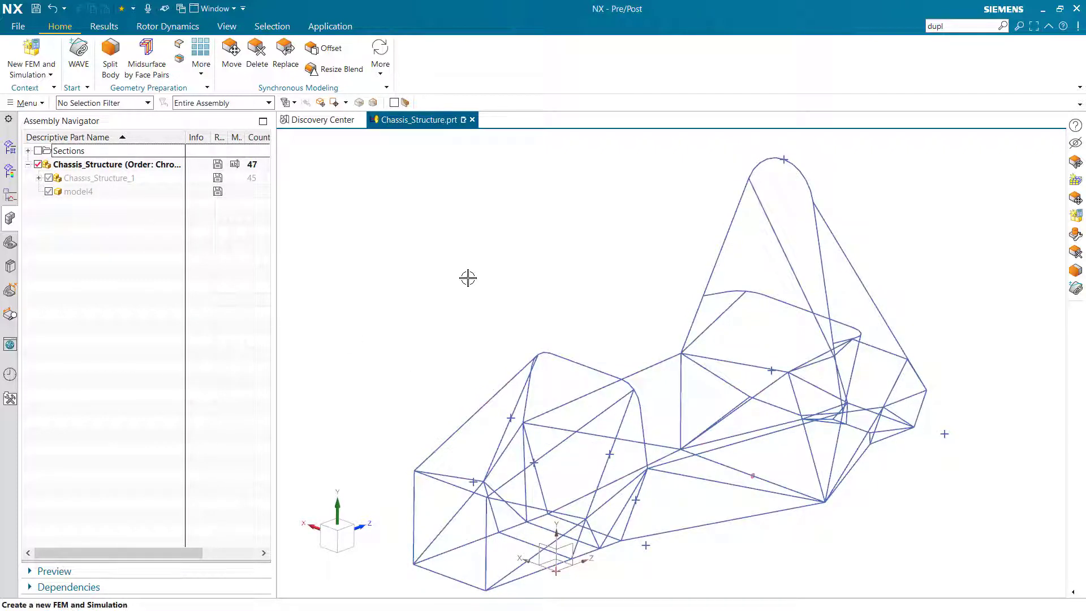
Create a new FEM and simulation for Simcenter Nastran structural analysis with an idealized part, including points and sketch curves.
{"action": "left_click", "coordinate": [31, 52]}
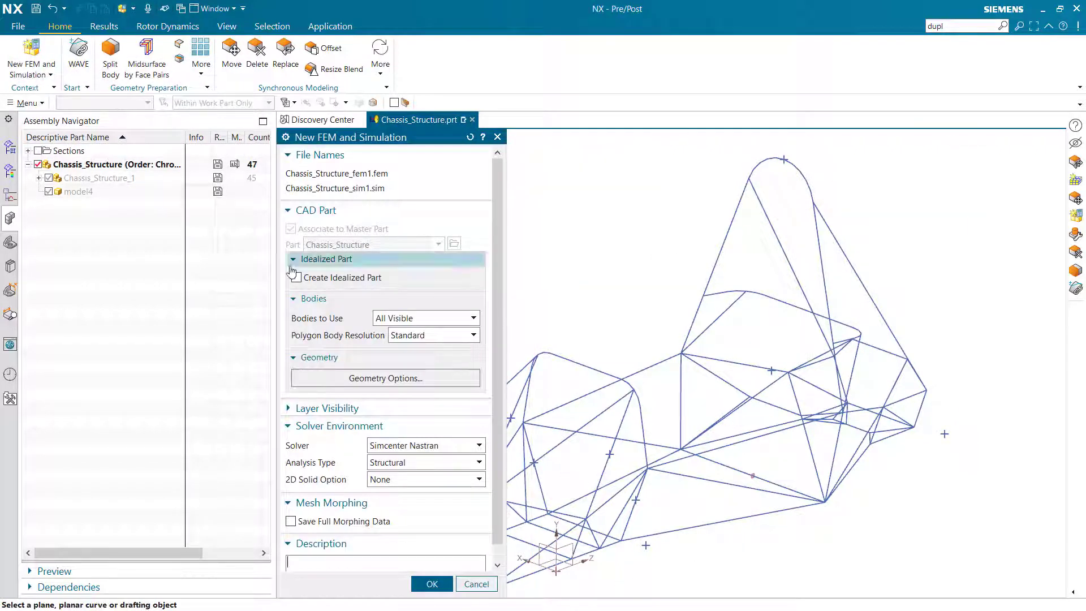
{"action": "left_click", "coordinate": [297, 278]}
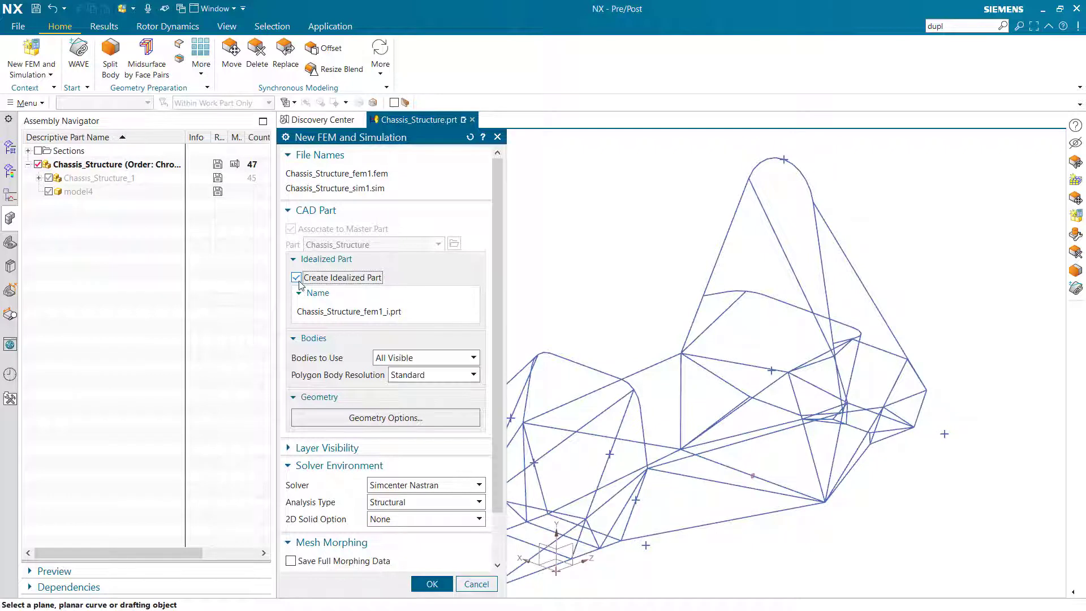
{"action": "left_click", "coordinate": [374, 418]}
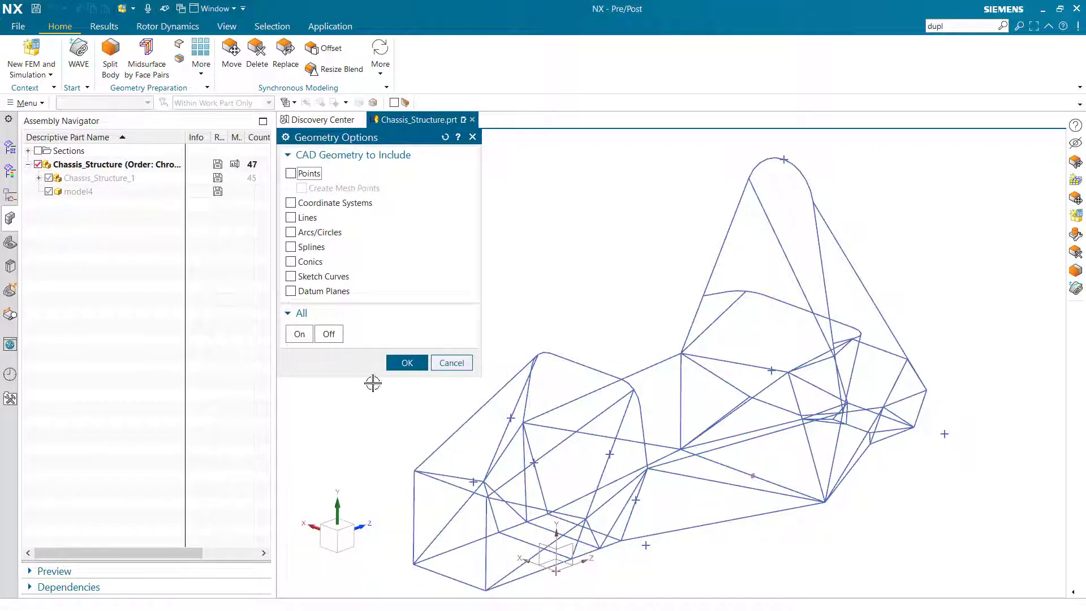
{"action": "left_click", "coordinate": [291, 174]}
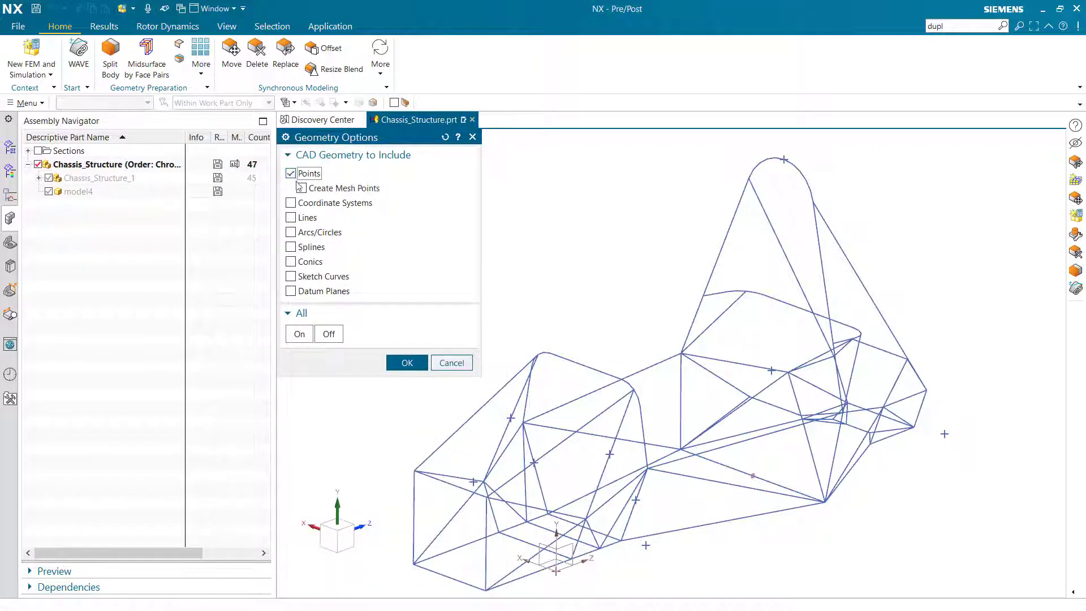
{"action": "left_click", "coordinate": [291, 276]}
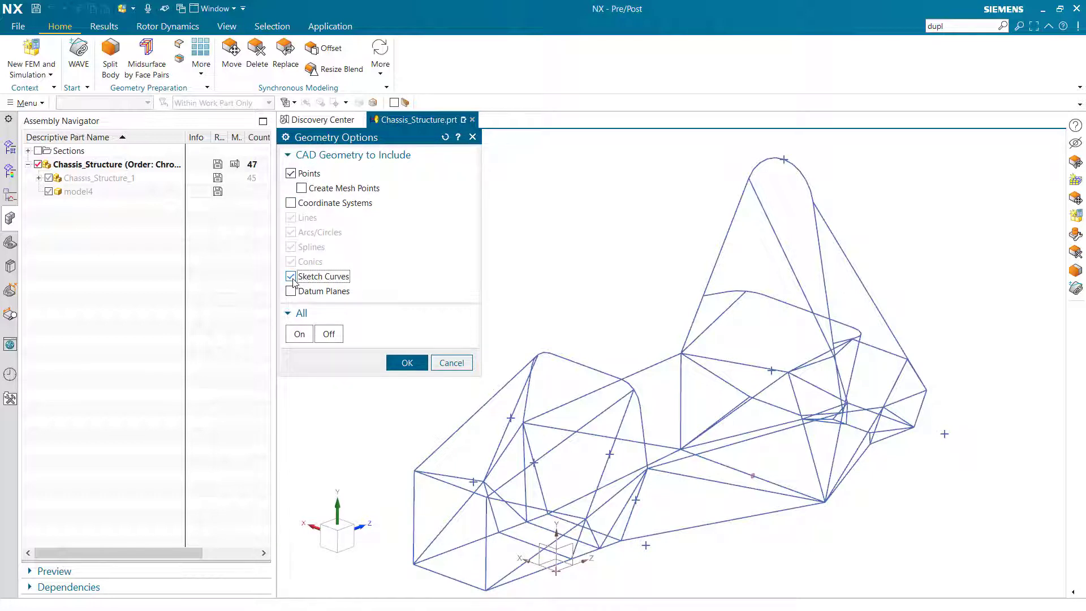
{"action": "left_click", "coordinate": [407, 362]}
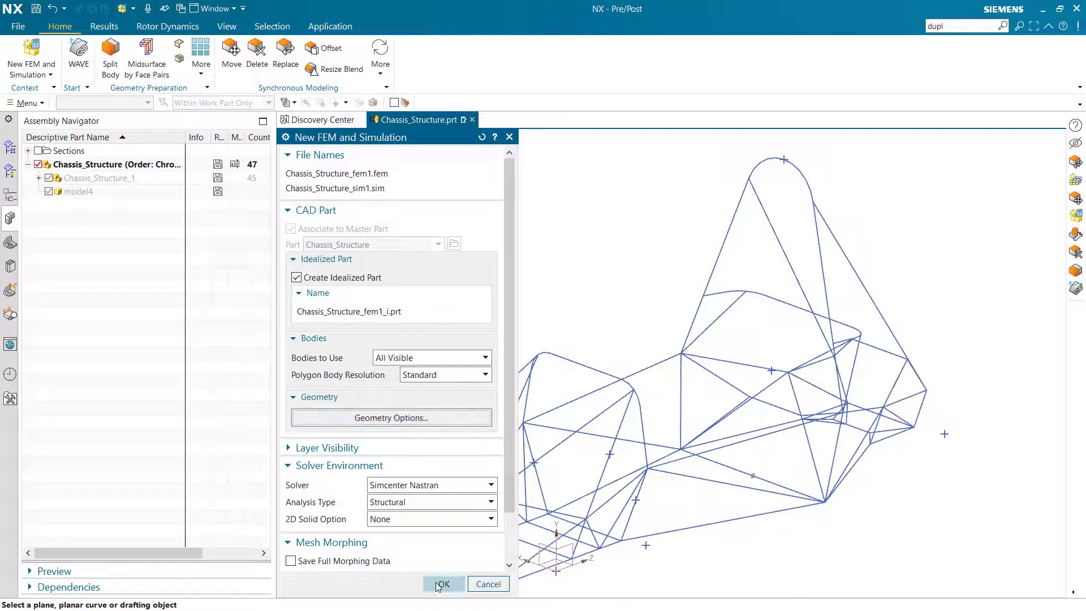
{"action": "left_click", "coordinate": [439, 585]}
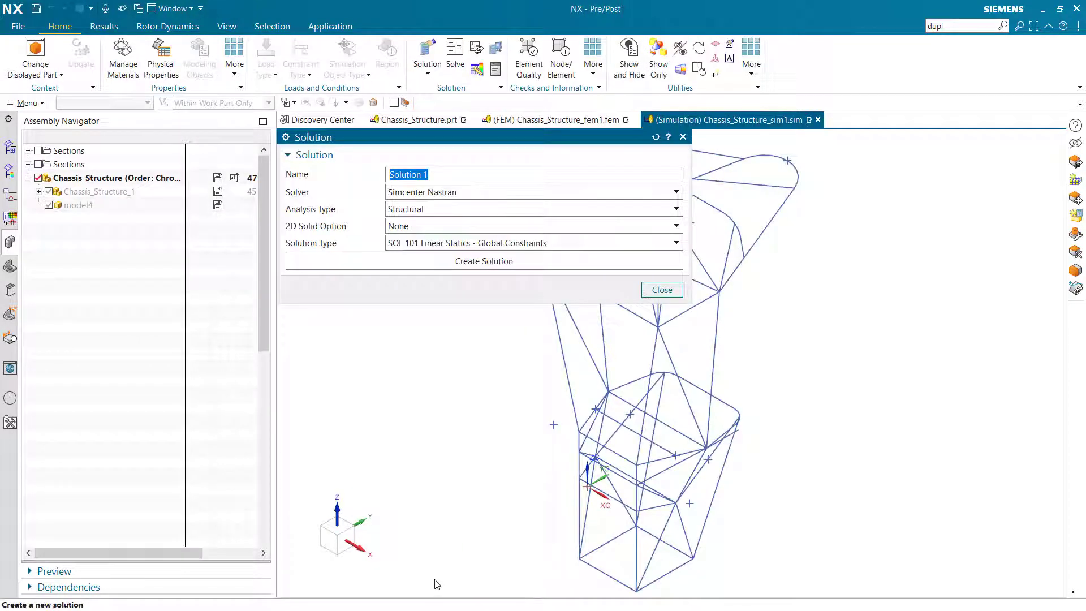
Create a SOL 101 Linear Statics - Global Constraints solution named Torsion Test 1D.
{"action": "type", "text": "Torsion"}
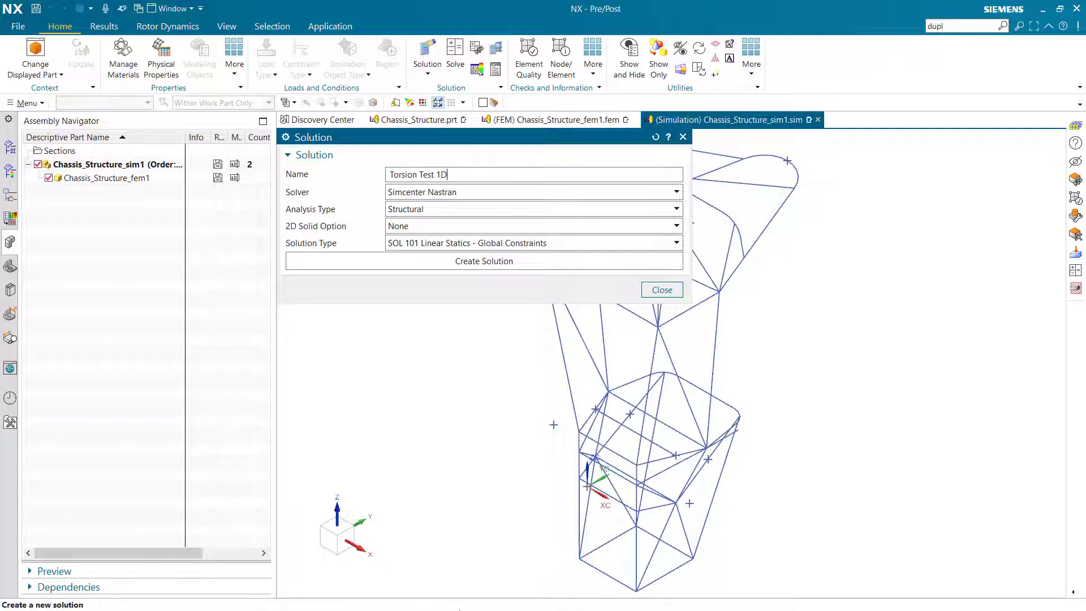
{"action": "left_click", "coordinate": [500, 263]}
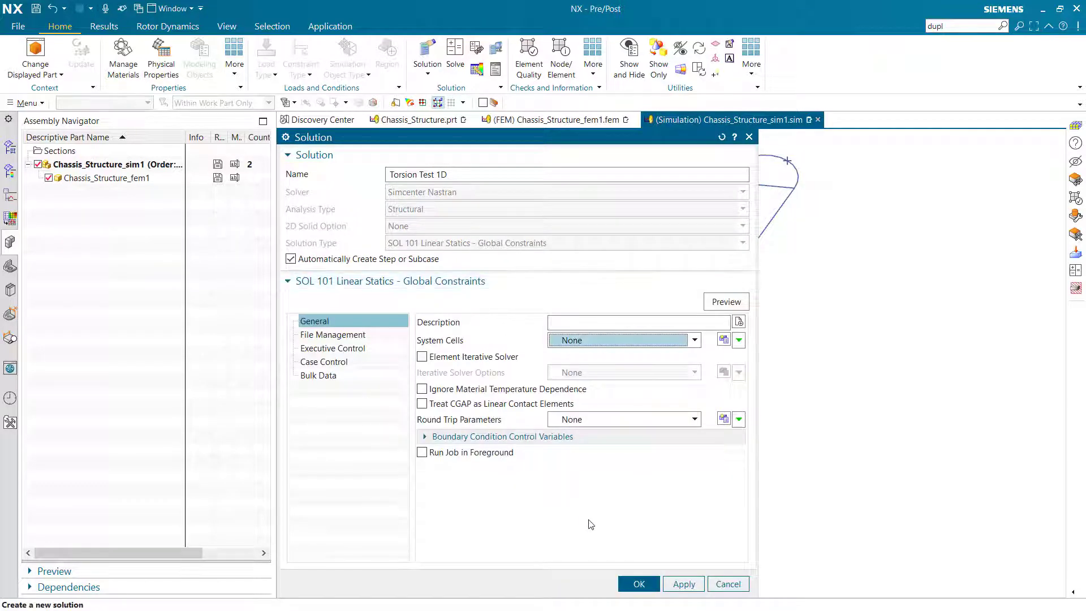
{"action": "left_click", "coordinate": [637, 583]}
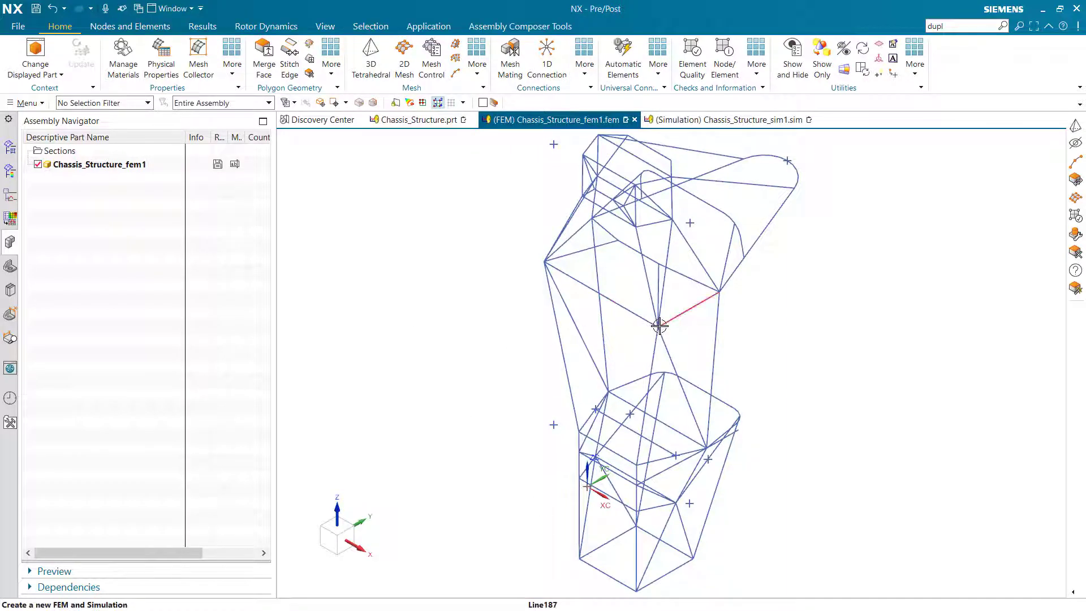
Hide the stray construction lines in the Chassis_Structure_fem1 wireframe that do not belong to the tube frame.
{"action": "middle_click_drag", "start_coordinate": [660, 328], "coordinate": [596, 338]}
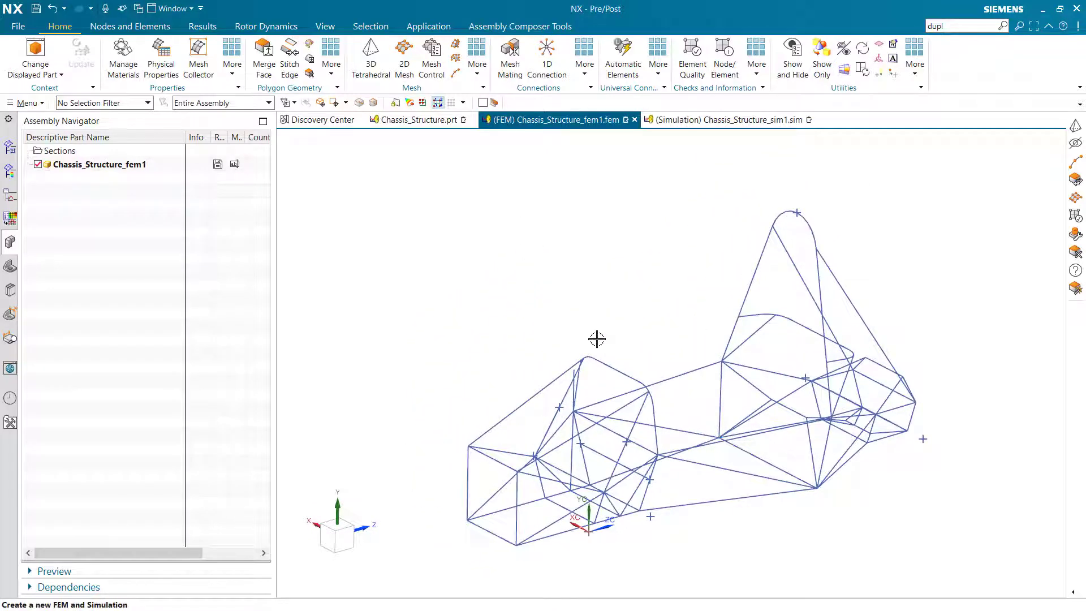
{"action": "scroll", "coordinate": [577, 394], "scroll_direction": "up", "scroll_amount": 5}
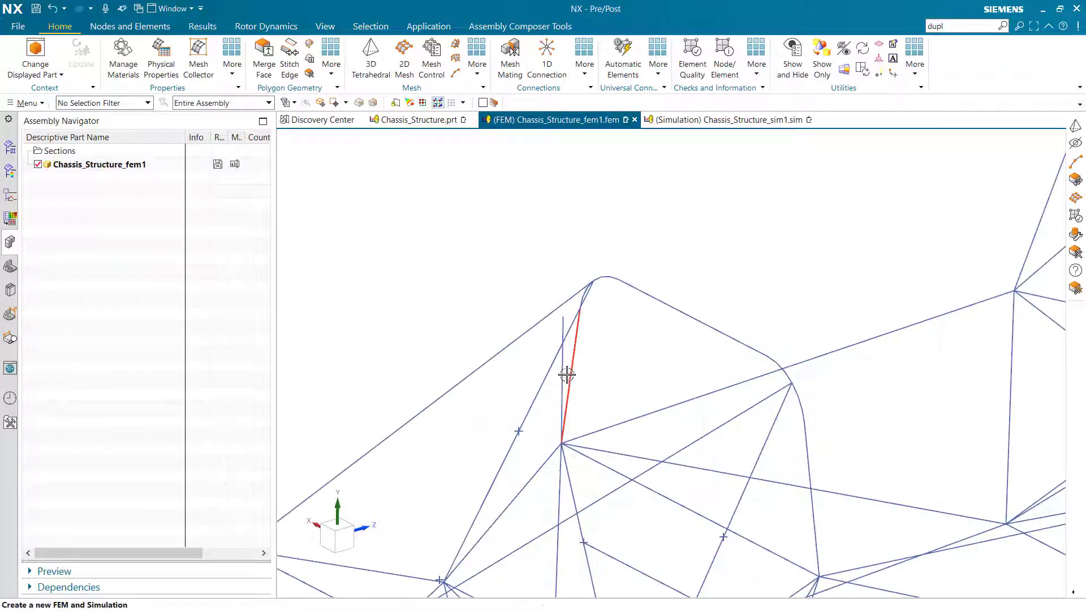
{"action": "right_click", "coordinate": [565, 374]}
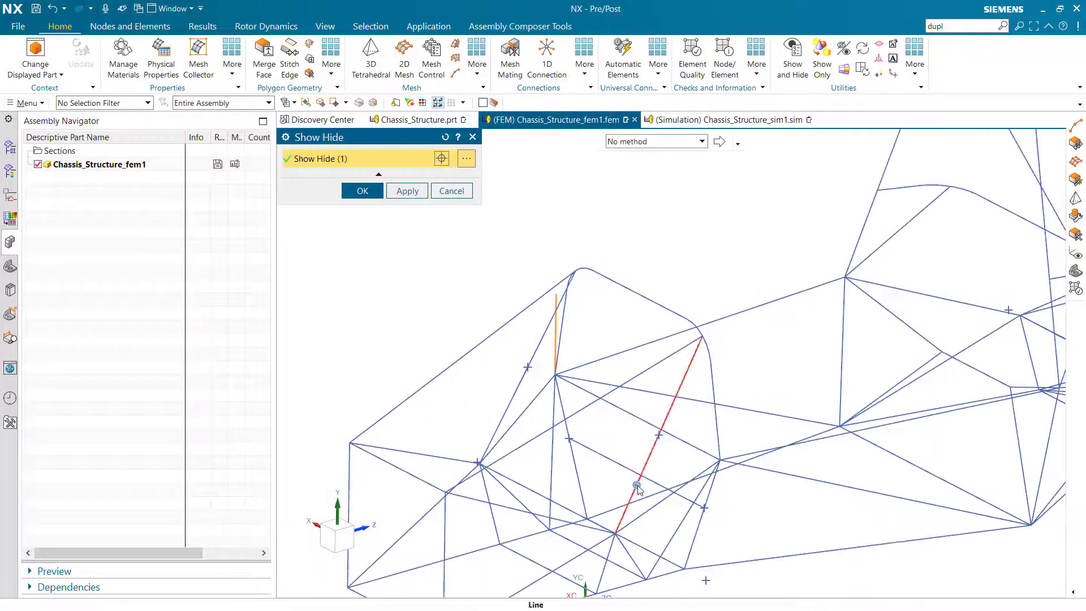
{"action": "middle_click_drag", "start_coordinate": [637, 484], "coordinate": [577, 474]}
{"action": "left_click", "coordinate": [577, 473]}
{"action": "left_click", "coordinate": [713, 494]}
{"action": "scroll", "coordinate": [722, 492], "scroll_direction": "down", "scroll_amount": 5}
{"action": "scroll", "coordinate": [677, 431], "scroll_direction": "up", "scroll_amount": 5}
{"action": "mouse_move", "coordinate": [730, 418]}
{"action": "middle_mouse_down"}
{"action": "mouse_move", "coordinate": [788, 404]}
{"action": "mouse_move", "coordinate": [735, 418]}
{"action": "middle_mouse_up"}
{"action": "scroll", "coordinate": [626, 440], "scroll_direction": "up", "scroll_amount": 4}
{"action": "left_click", "coordinate": [626, 440]}
{"action": "left_click", "coordinate": [626, 440]}
{"action": "left_click", "coordinate": [673, 433]}
{"action": "scroll", "coordinate": [673, 432], "scroll_direction": "down", "scroll_amount": 4}
{"action": "mouse_move", "coordinate": [673, 433]}
{"action": "middle_mouse_down"}
{"action": "mouse_move", "coordinate": [688, 407]}
{"action": "mouse_move", "coordinate": [673, 413]}
{"action": "middle_mouse_up"}
{"action": "left_click", "coordinate": [362, 191]}
{"action": "scroll", "coordinate": [849, 458], "scroll_direction": "down", "scroll_amount": 5}
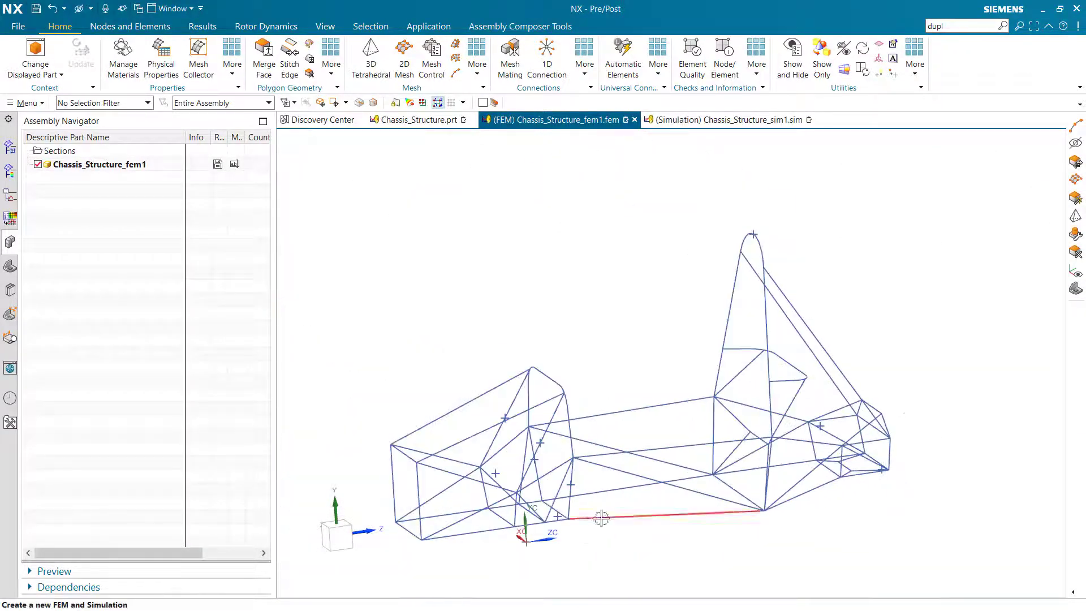
Start a 1D mesh and select all visible chassis wireframe curves as the objects to mesh.
{"action": "middle_click_drag", "start_coordinate": [601, 516], "coordinate": [670, 503]}
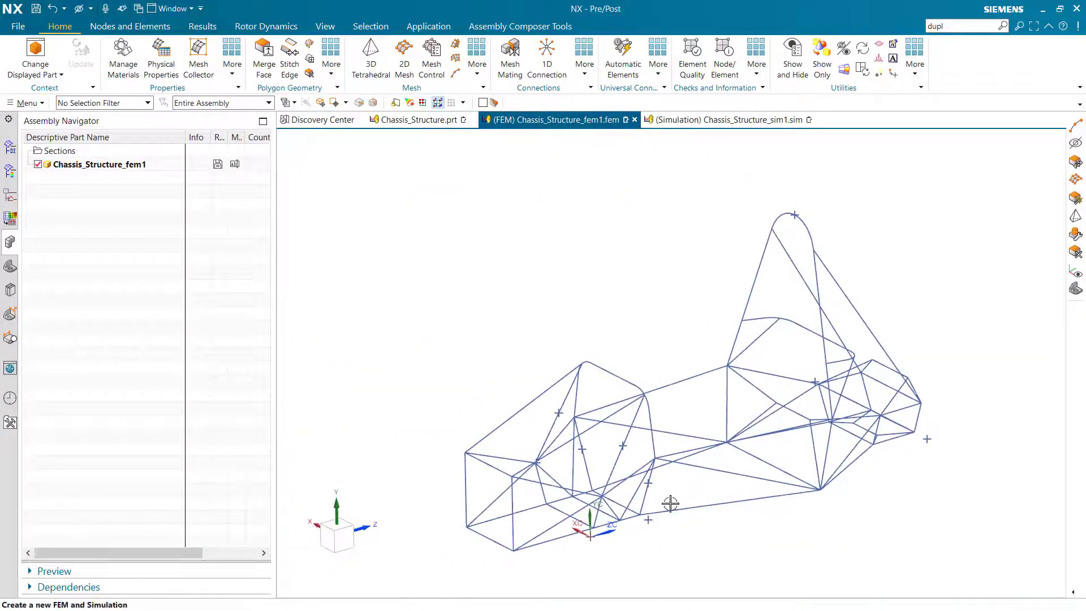
{"action": "left_click", "coordinate": [456, 75]}
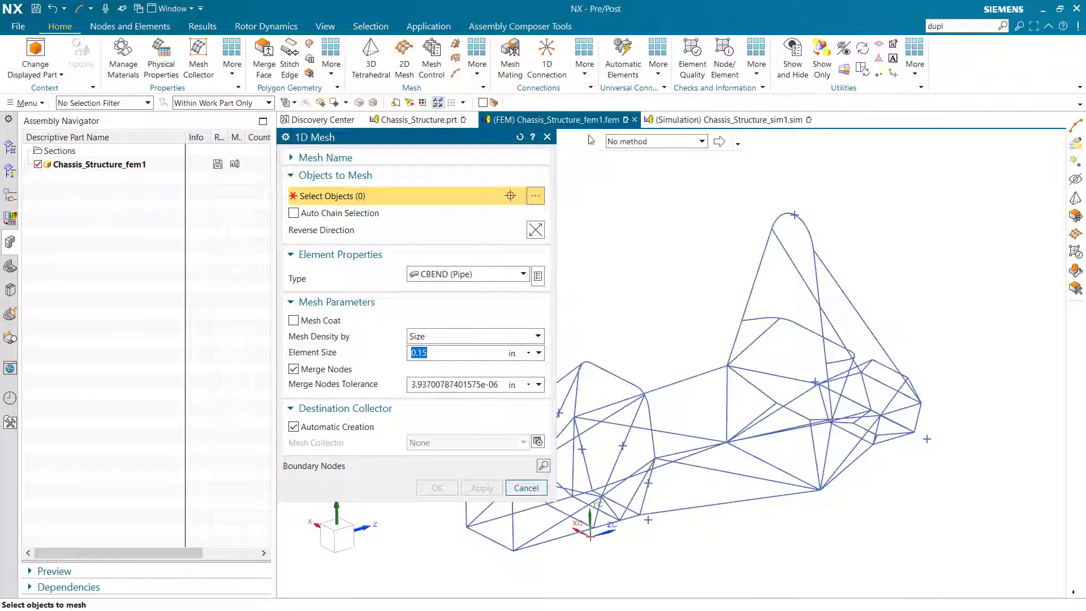
{"action": "scroll", "coordinate": [998, 323], "scroll_direction": "down", "scroll_amount": 1}
{"action": "scroll", "coordinate": [998, 323], "scroll_direction": "down", "scroll_amount": 1}
{"action": "left_click_drag", "start_coordinate": [598, 190], "coordinate": [1016, 510]}
{"action": "scroll", "coordinate": [871, 246], "scroll_direction": "up", "scroll_amount": 5}
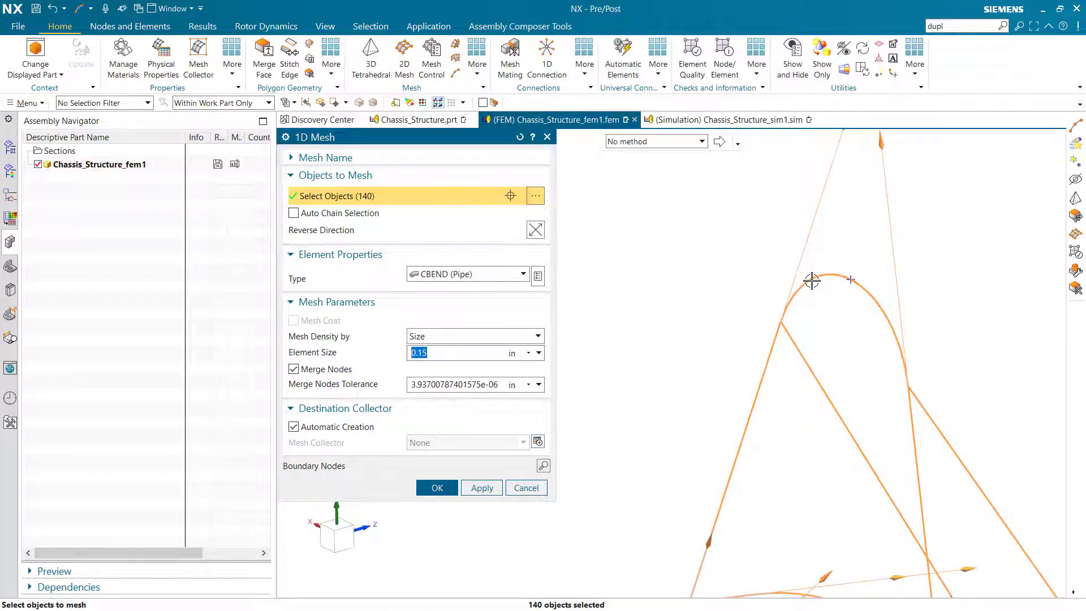
Remove the curved bends of the main hoop, shoulder bar and front hoop from the 1D mesh selection.
{"action": "left_click", "coordinate": [811, 281], "text": "shift"}
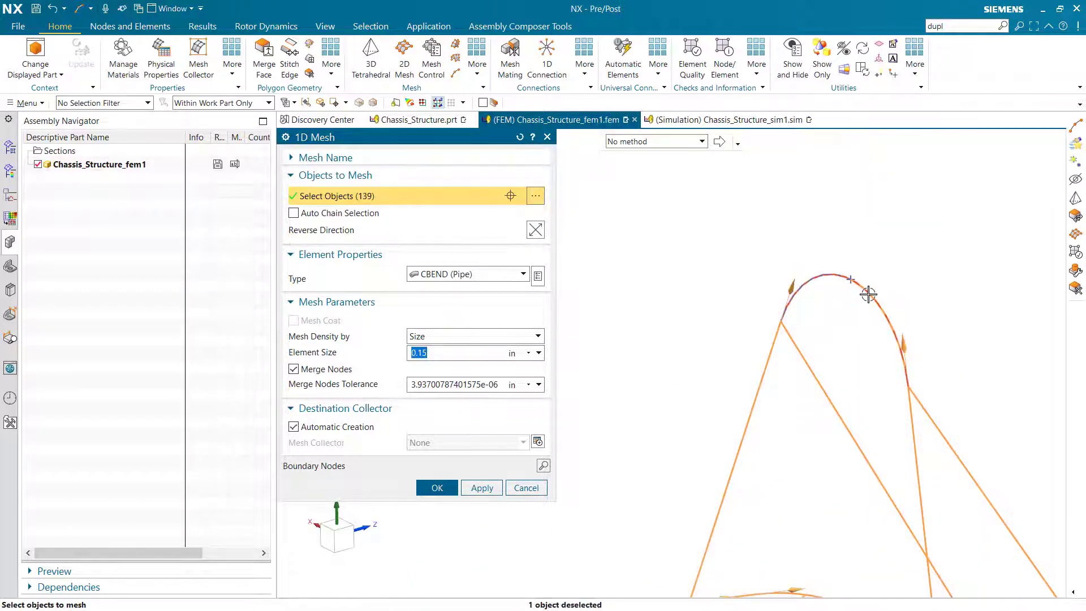
{"action": "left_click", "coordinate": [869, 292], "text": "shift"}
{"action": "left_click", "coordinate": [868, 293], "text": "shift"}
{"action": "scroll", "coordinate": [887, 238], "scroll_direction": "down", "scroll_amount": 5}
{"action": "scroll", "coordinate": [798, 357], "scroll_direction": "up", "scroll_amount": 5}
{"action": "left_click", "coordinate": [800, 357], "text": "shift"}
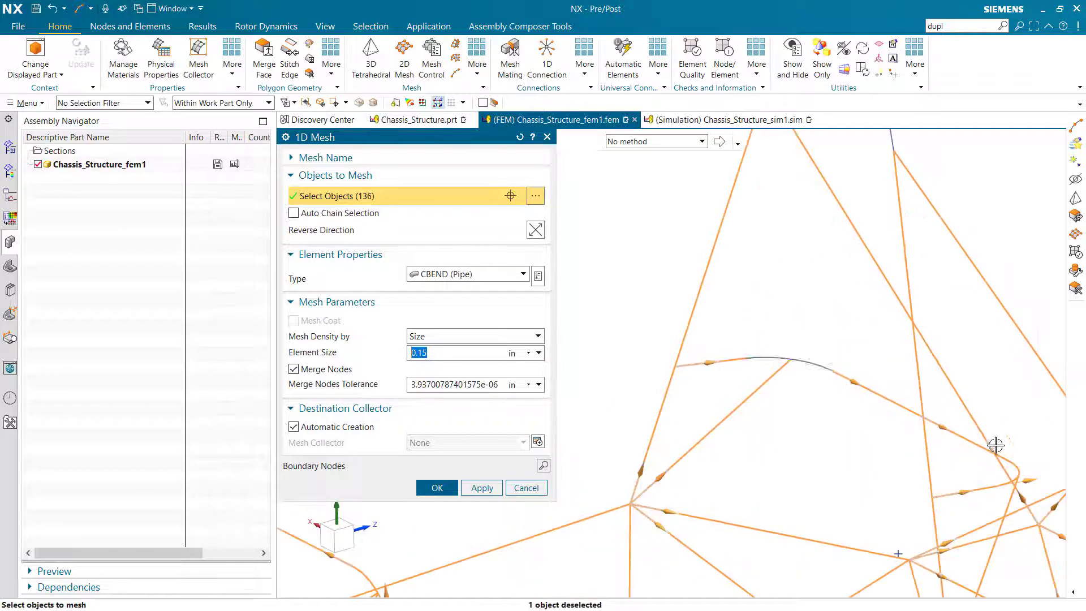
{"action": "left_click", "coordinate": [1012, 450], "text": "shift"}
{"action": "scroll", "coordinate": [1019, 411], "scroll_direction": "down", "scroll_amount": 5}
{"action": "scroll", "coordinate": [681, 445], "scroll_direction": "up", "scroll_amount": 2}
{"action": "left_click", "coordinate": [681, 445], "text": "shift"}
Change the 1D mesh to the bar element type and start a new bar mesh collector.
{"action": "left_click", "coordinate": [453, 280]}
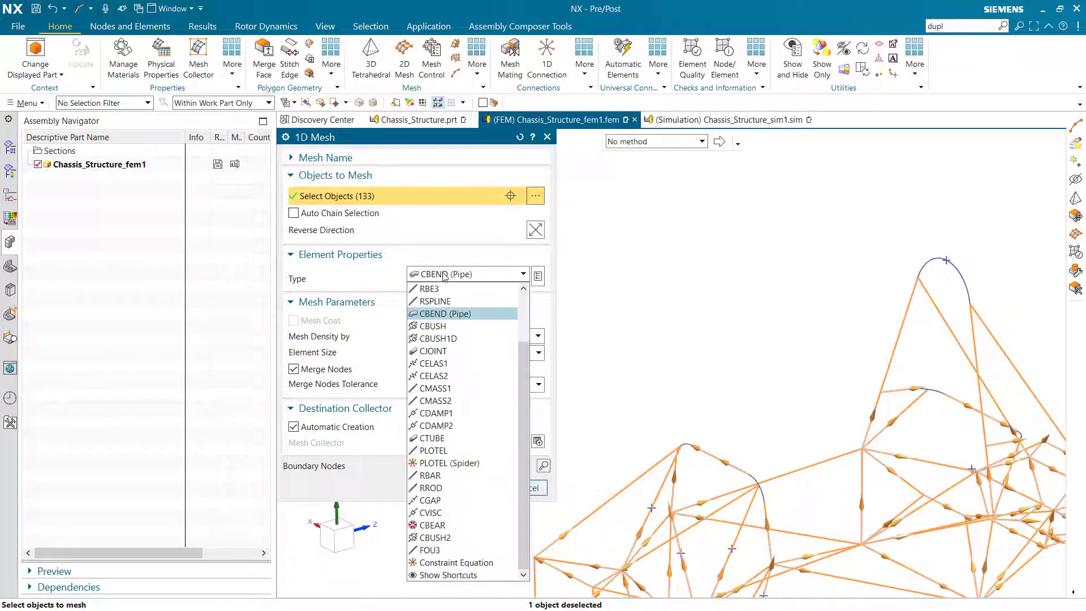
{"action": "scroll", "coordinate": [437, 307], "scroll_direction": "up", "scroll_amount": 2}
{"action": "left_click", "coordinate": [437, 303]}
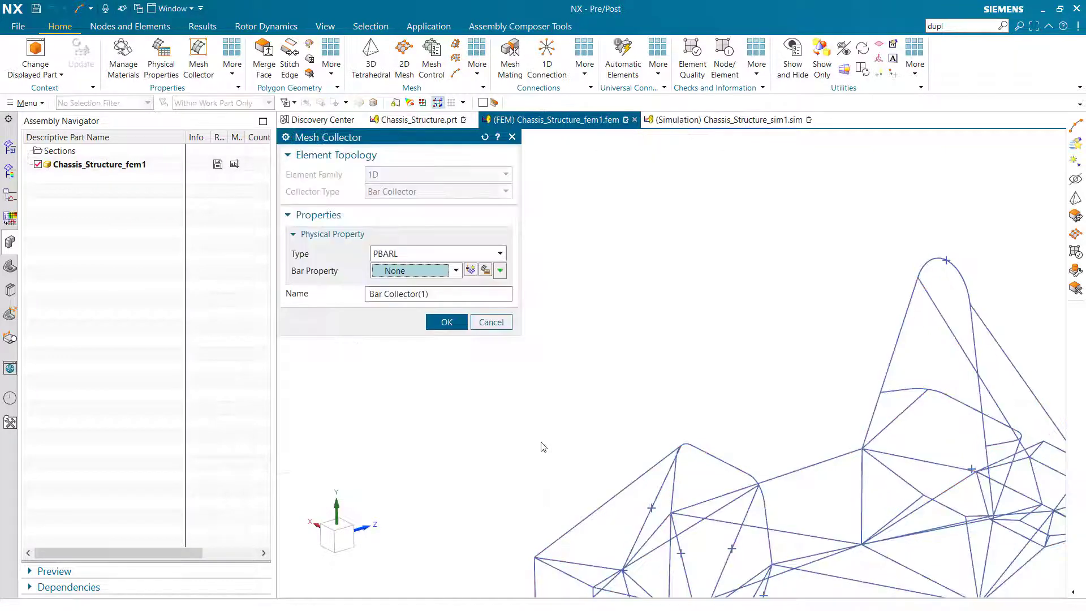
{"action": "left_click", "coordinate": [537, 442]}
Create a TUBE beam section for the PBARL bar property with DIM1 0.5 in and DIM2 0.4675 in.
{"action": "left_click", "coordinate": [469, 271]}
{"action": "left_click", "coordinate": [483, 232]}
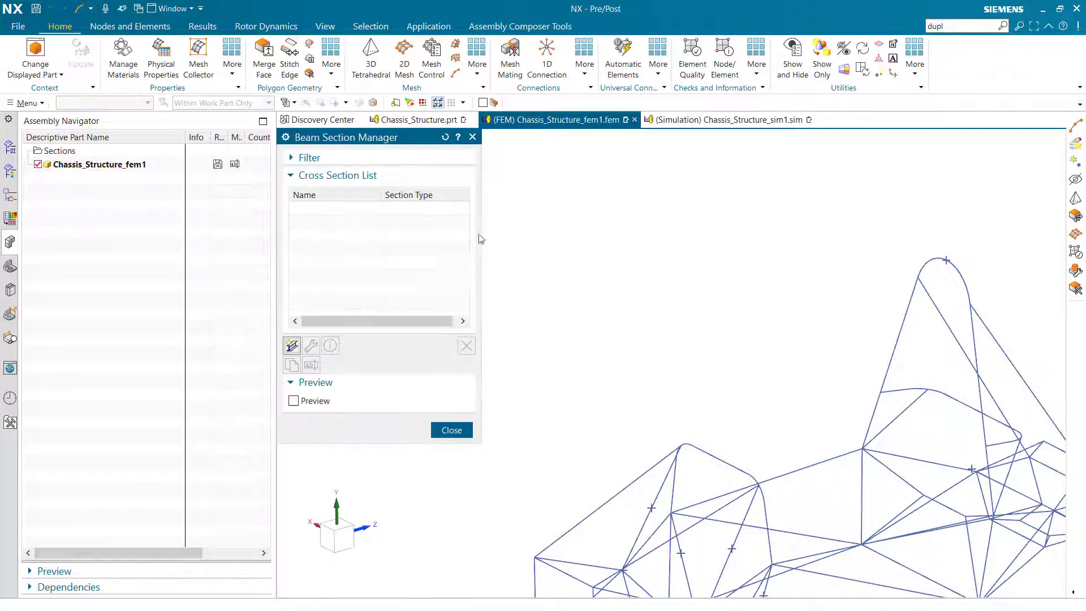
{"action": "left_click", "coordinate": [293, 345]}
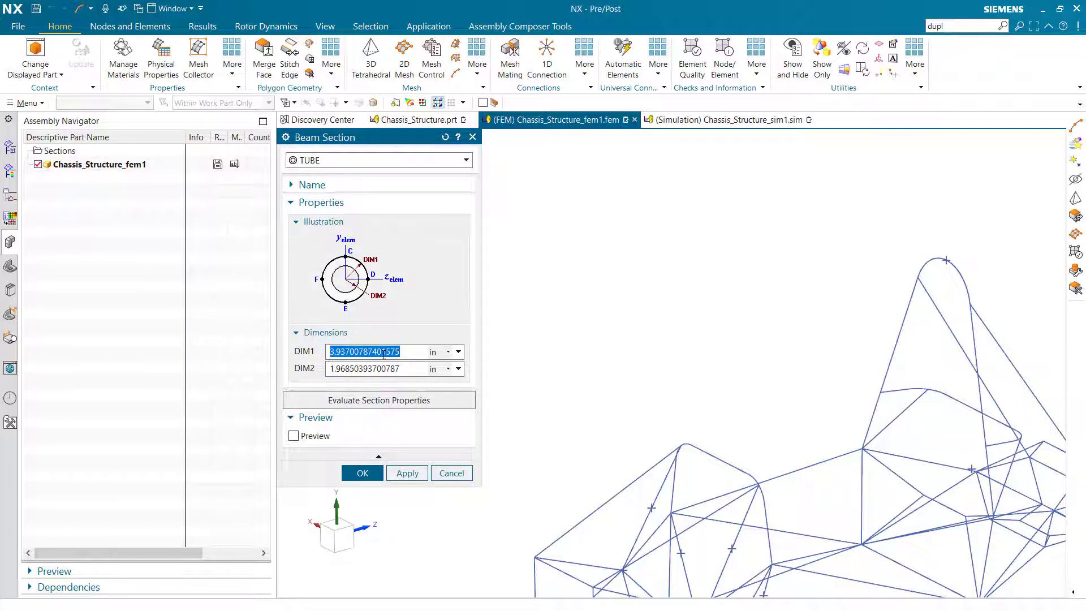
{"action": "type", "text": "0.5"}
{"action": "left_click", "coordinate": [378, 368]}
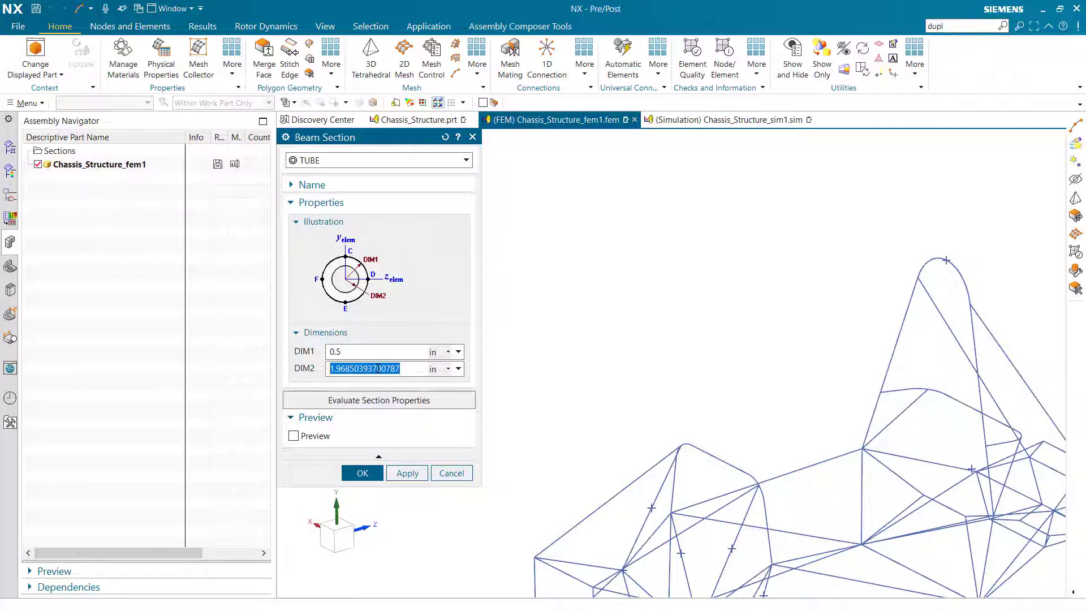
{"action": "type", "text": "0.4675"}
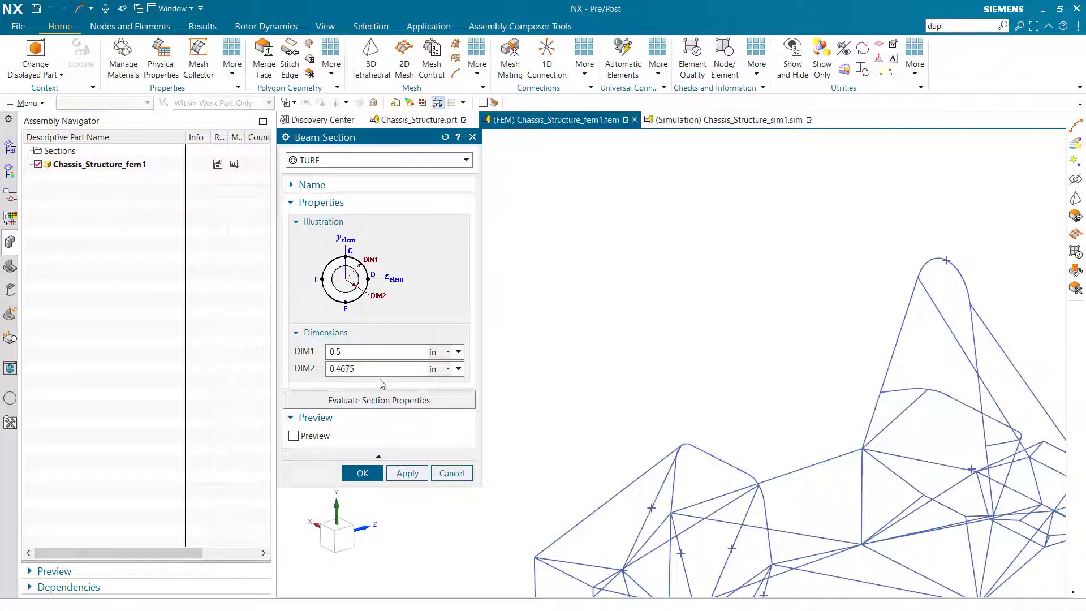
{"action": "left_click", "coordinate": [363, 473]}
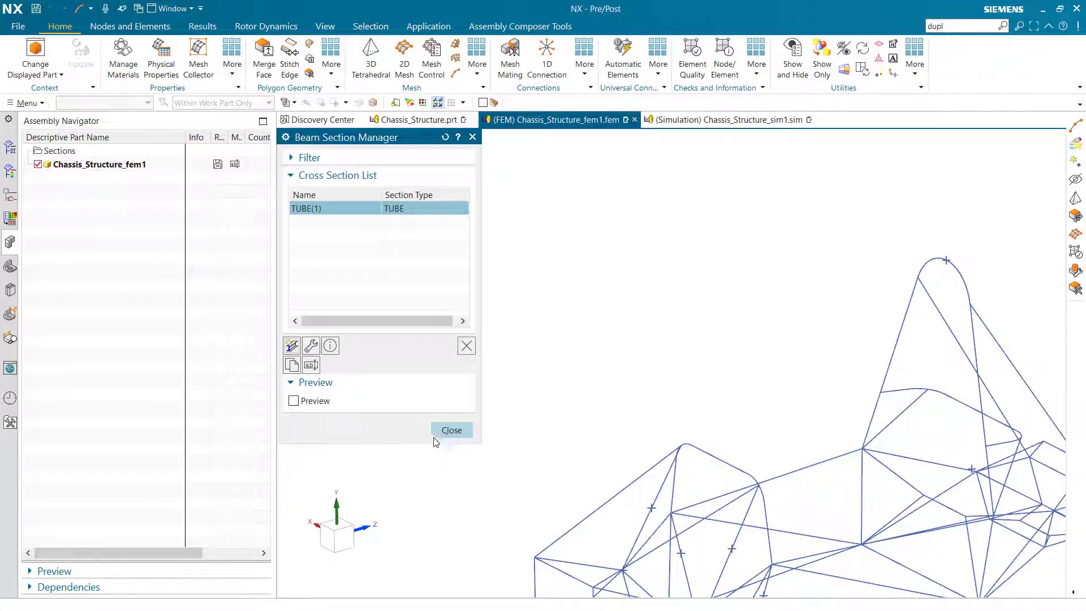
Assign the library material Steel to the PBARL bar property and generate the bar mesh in its new bar collector.
{"action": "left_click", "coordinate": [451, 431]}
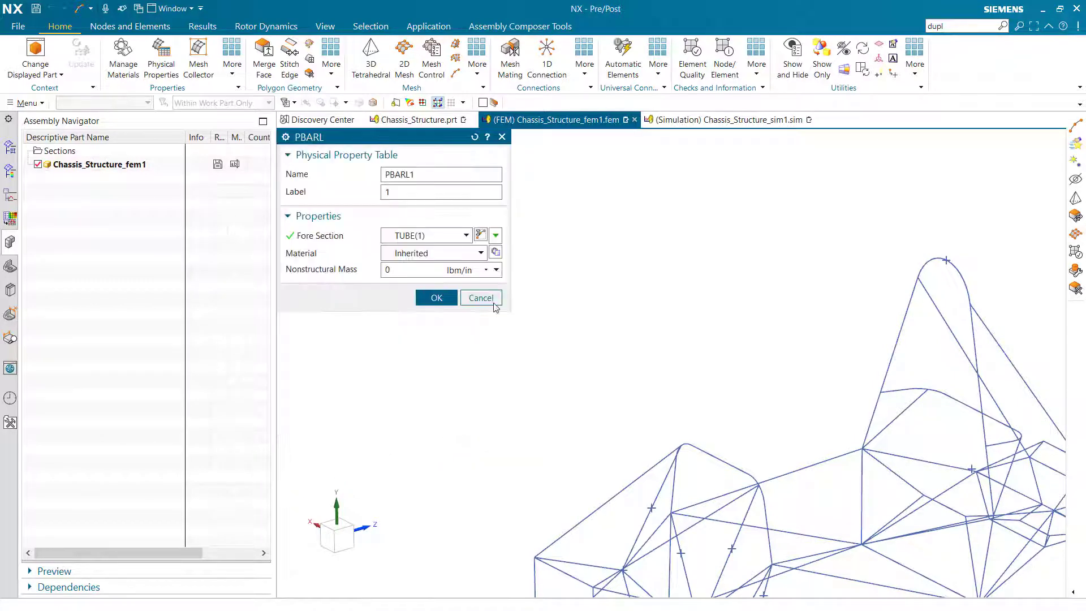
{"action": "left_click", "coordinate": [496, 252]}
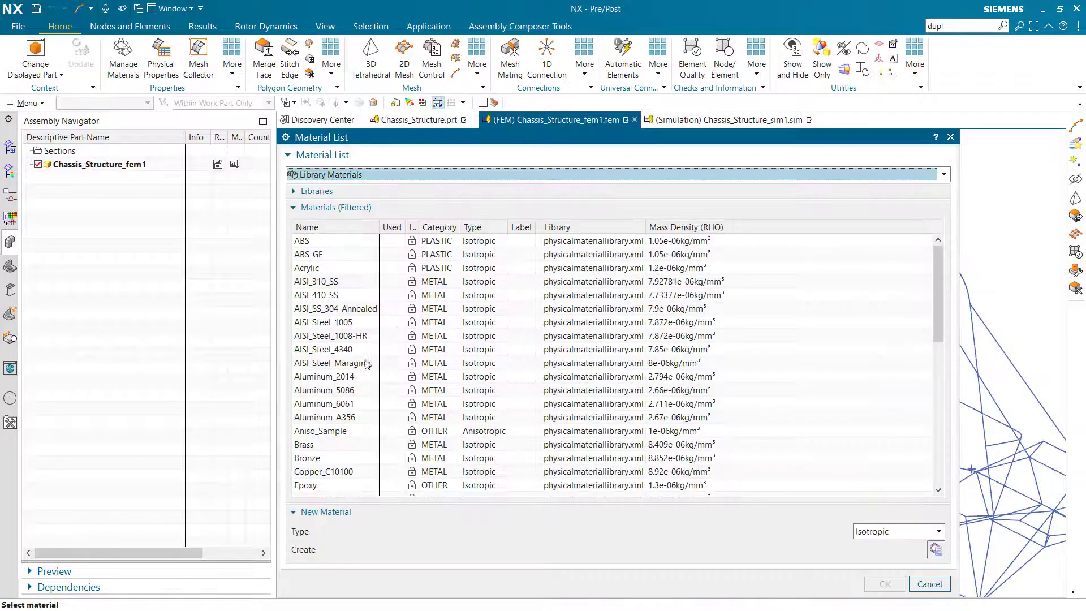
{"action": "scroll", "coordinate": [367, 364], "scroll_direction": "down", "scroll_amount": 10}
{"action": "left_click", "coordinate": [313, 404]}
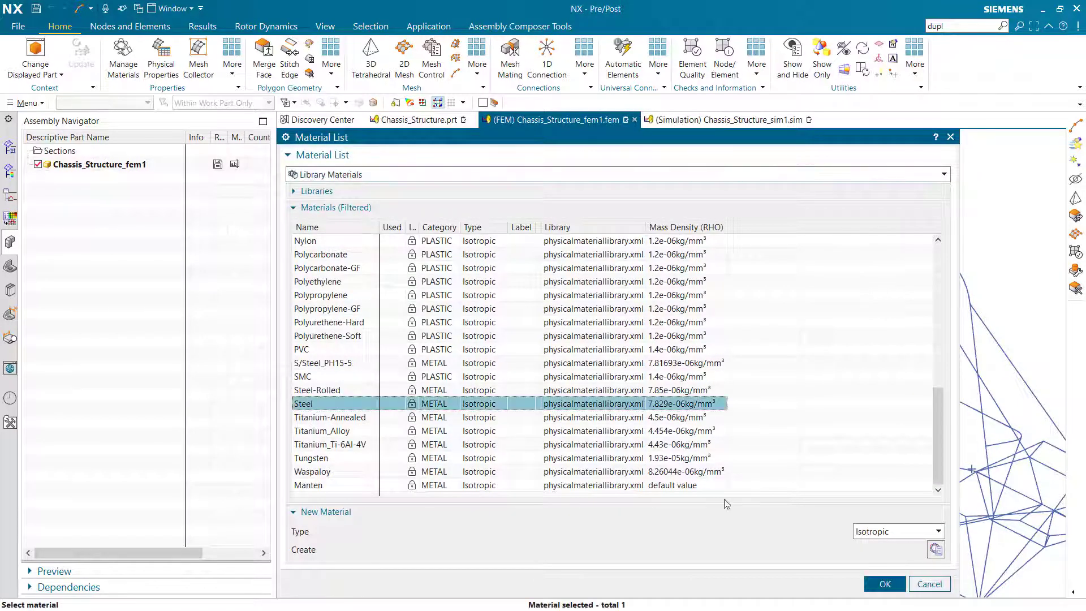
{"action": "left_click", "coordinate": [886, 583]}
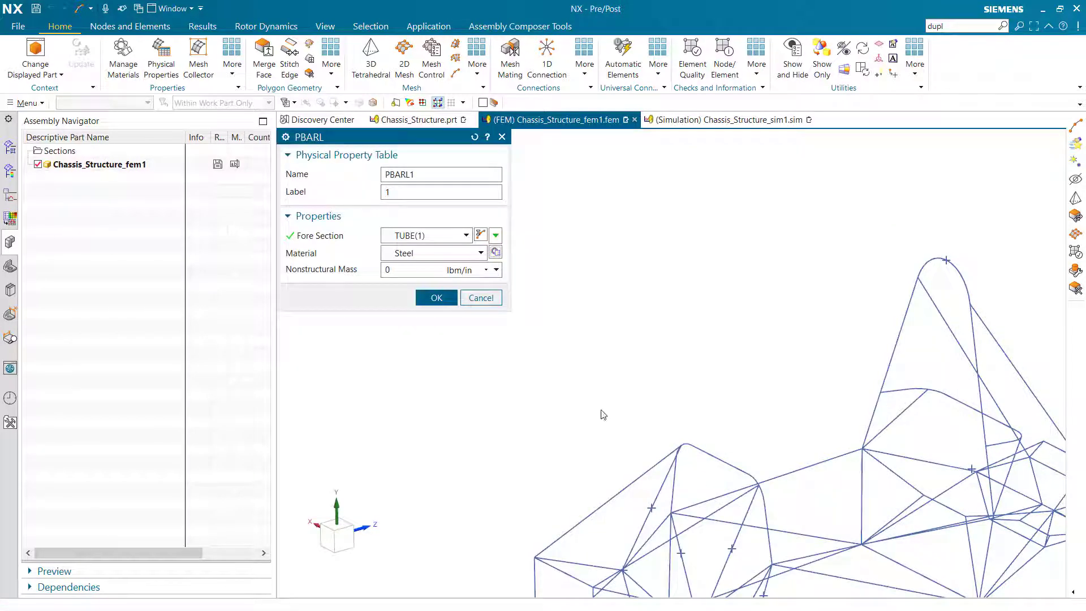
{"action": "left_click", "coordinate": [435, 298]}
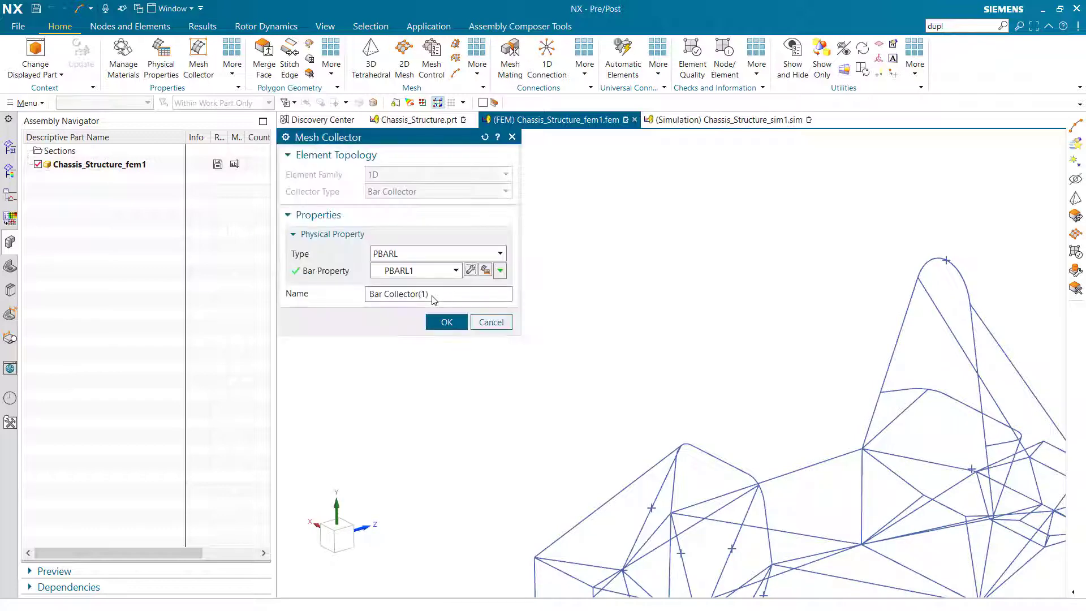
{"action": "left_click", "coordinate": [446, 322]}
{"action": "left_click", "coordinate": [439, 488]}
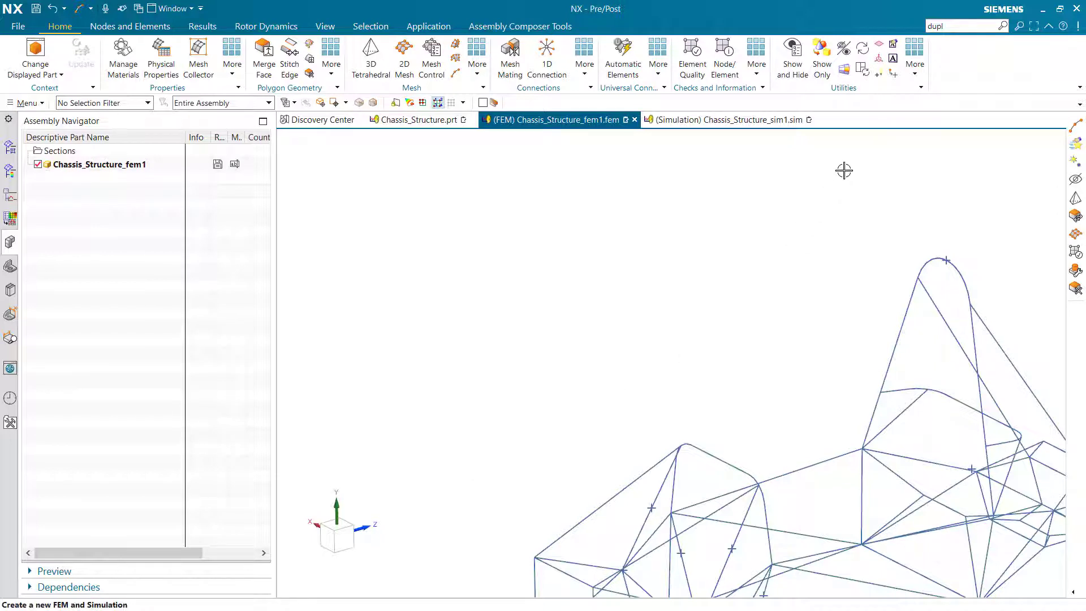
Measure the radius of a front hoop bend, and remove that object from the measurement list.
{"action": "left_click", "coordinate": [951, 25]}
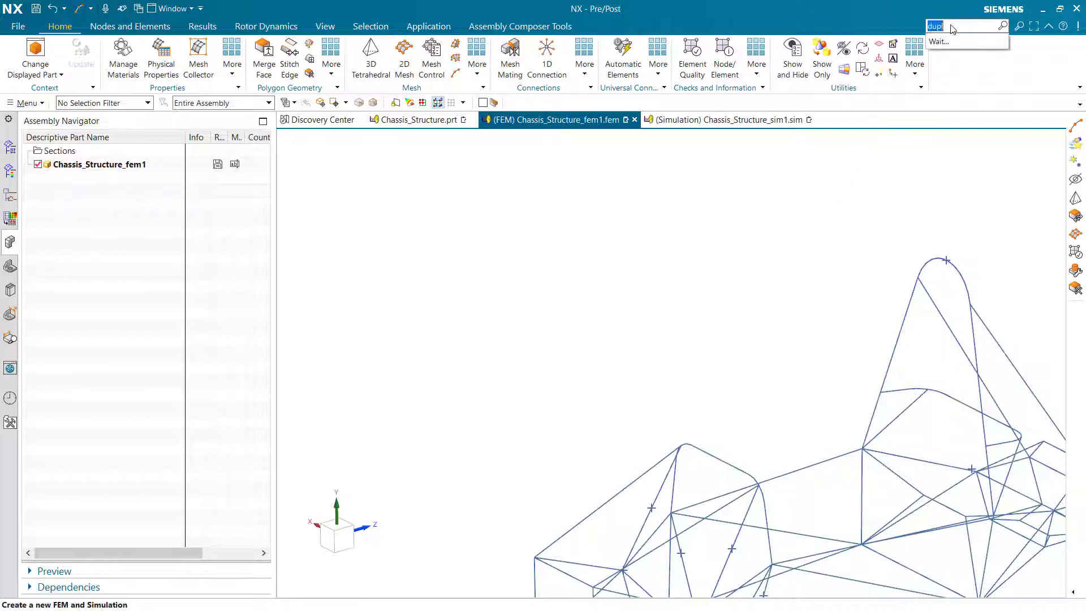
{"action": "type", "text": "measu"}
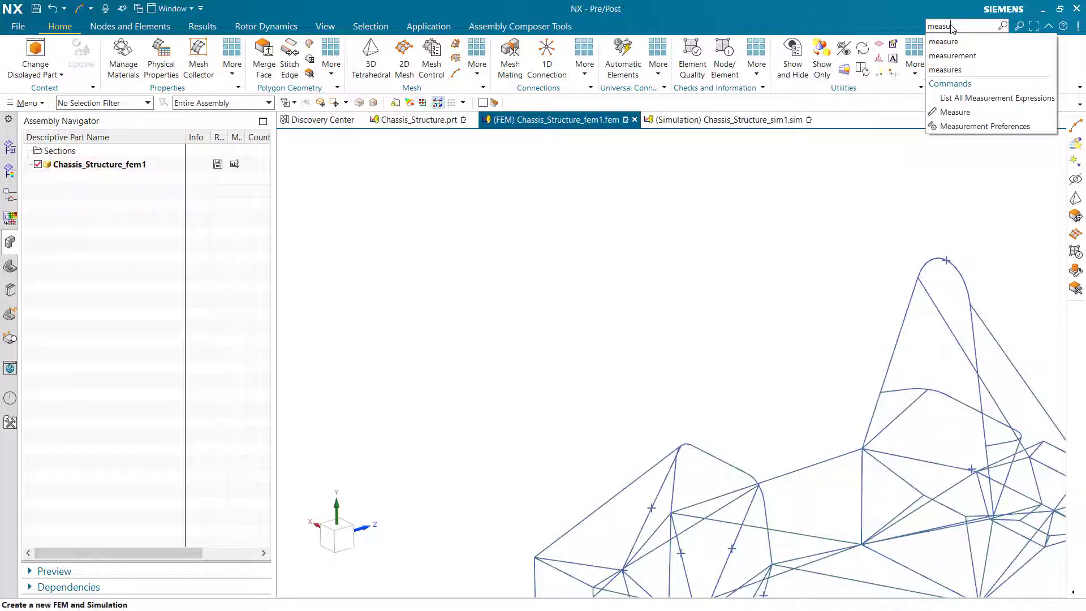
{"action": "left_click", "coordinate": [959, 112]}
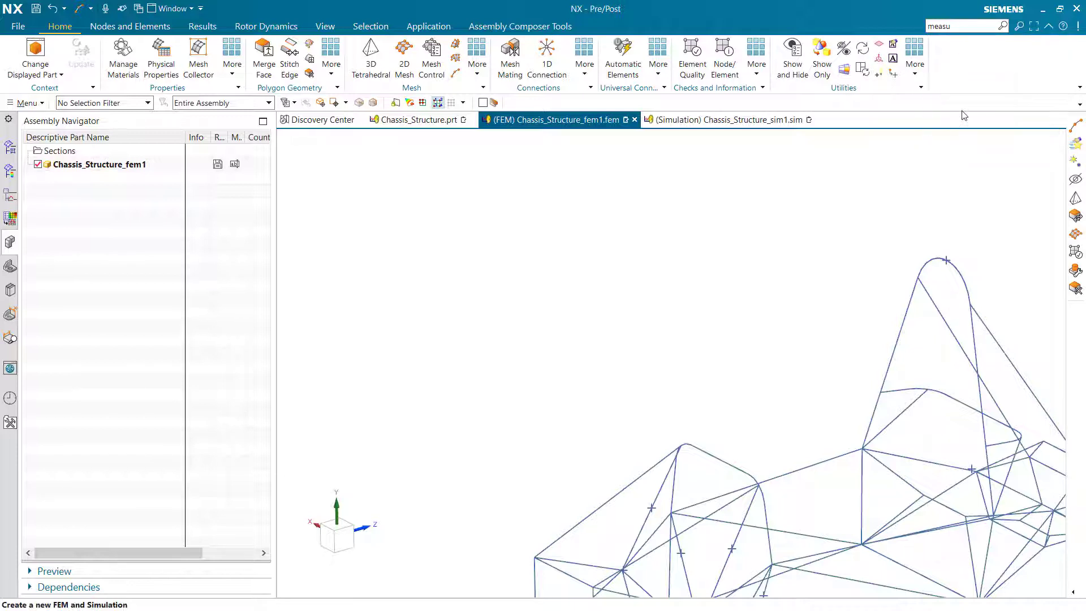
{"action": "left_click", "coordinate": [685, 442]}
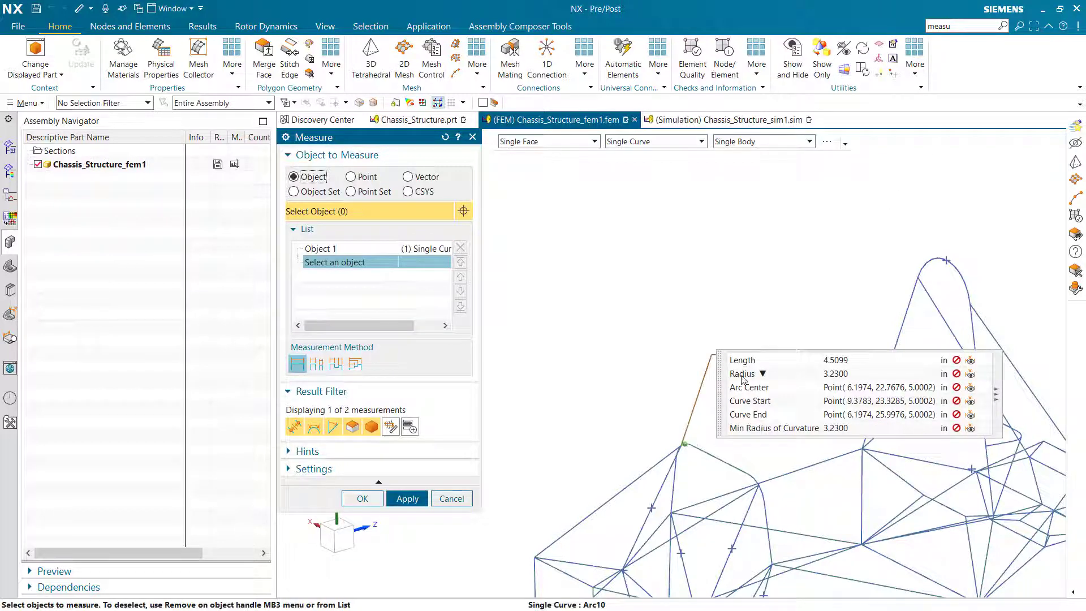
{"action": "left_click", "coordinate": [848, 374]}
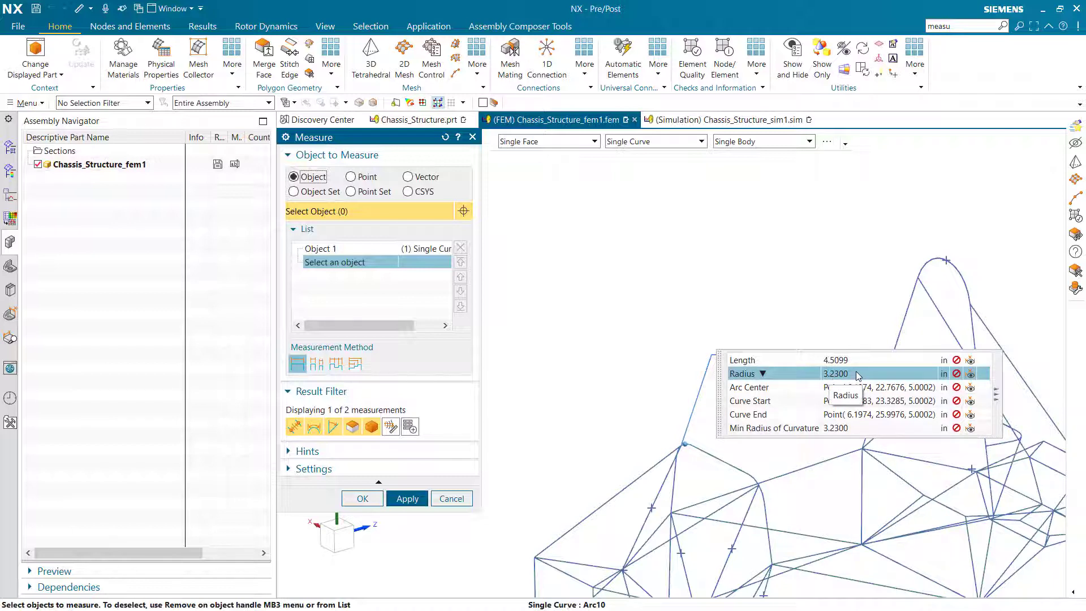
{"action": "left_click", "coordinate": [360, 249]}
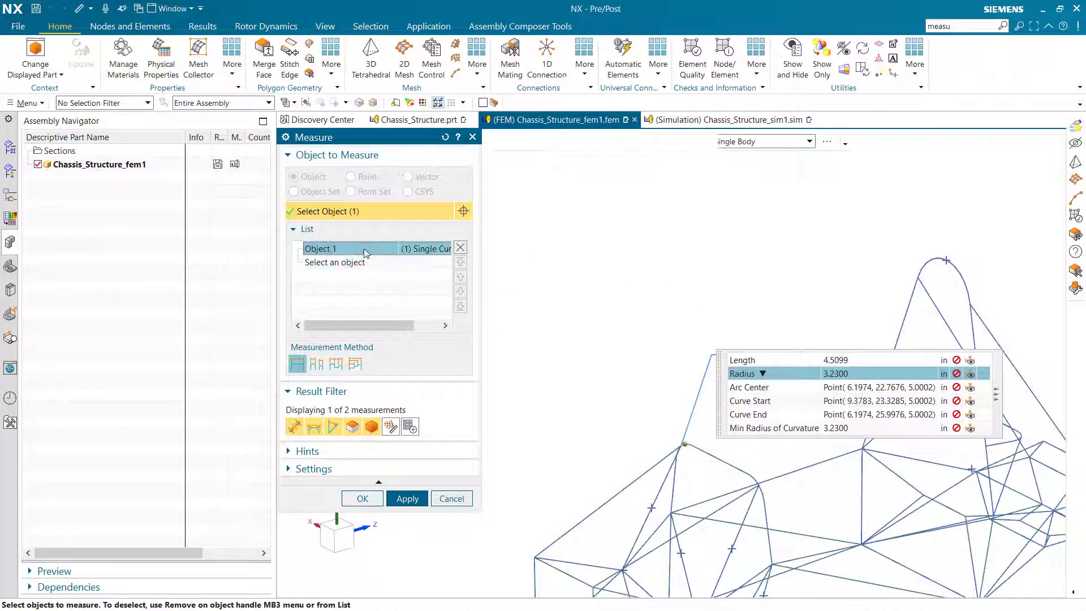
{"action": "left_click", "coordinate": [460, 249]}
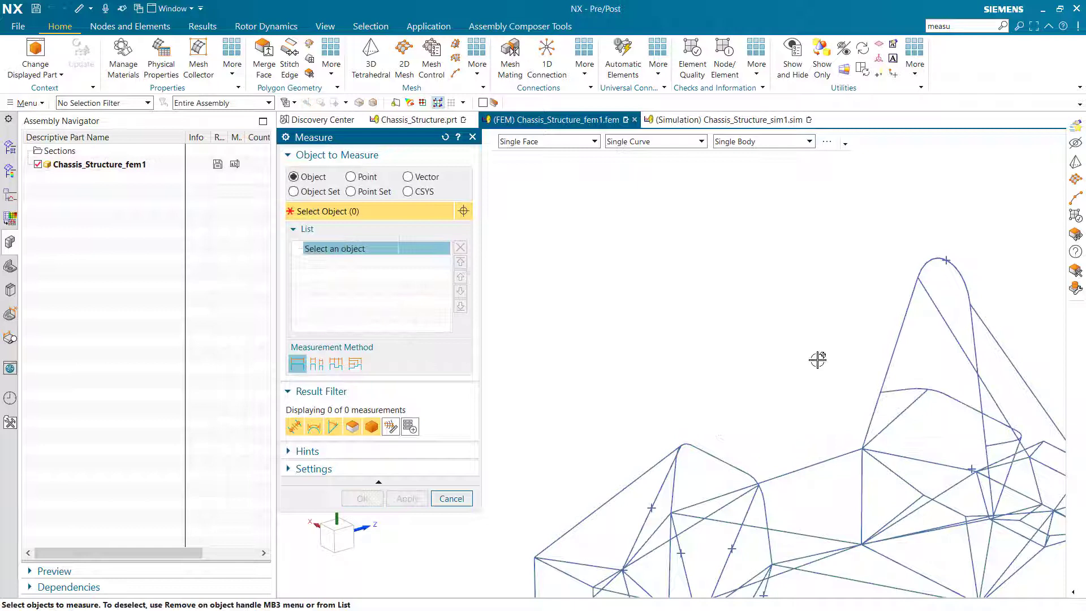
Measure the bend radii of the shoulder bar and of the main hoop's top arc.
{"action": "left_click", "coordinate": [936, 390]}
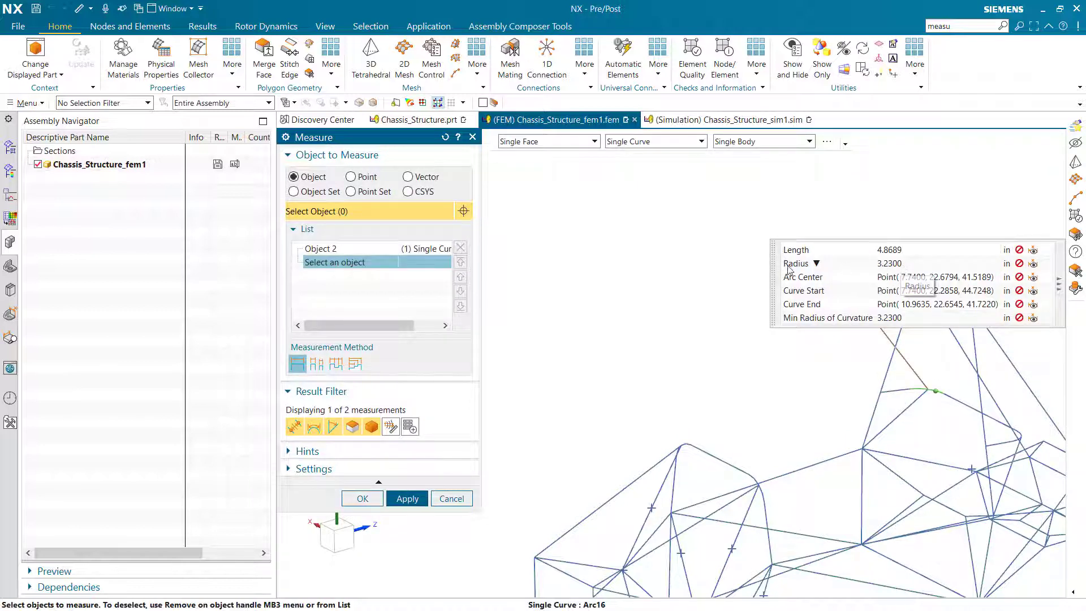
{"action": "left_click", "coordinate": [348, 251]}
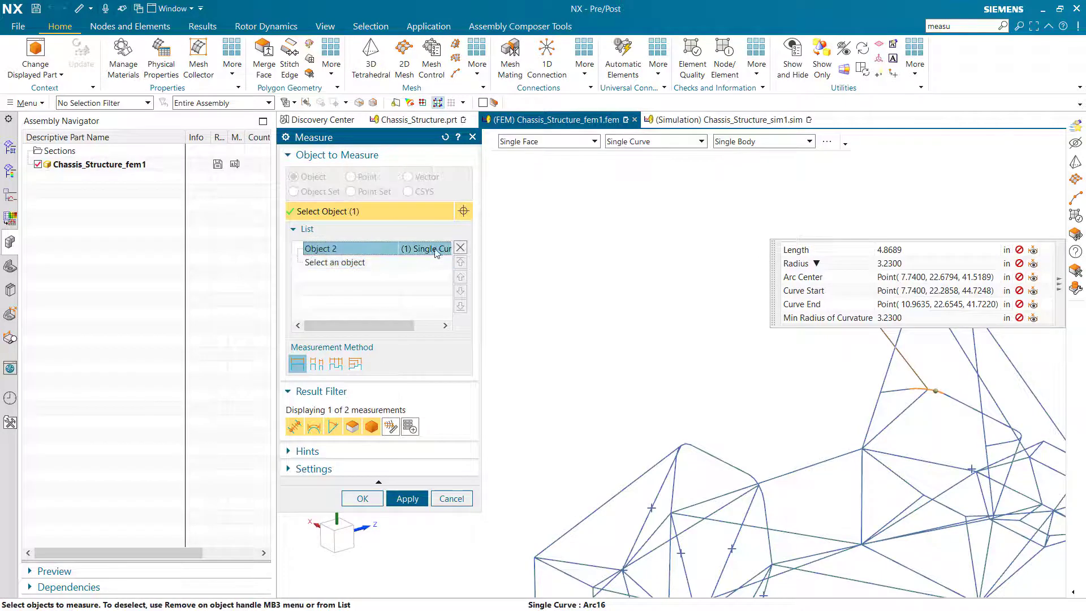
{"action": "left_click", "coordinate": [460, 247]}
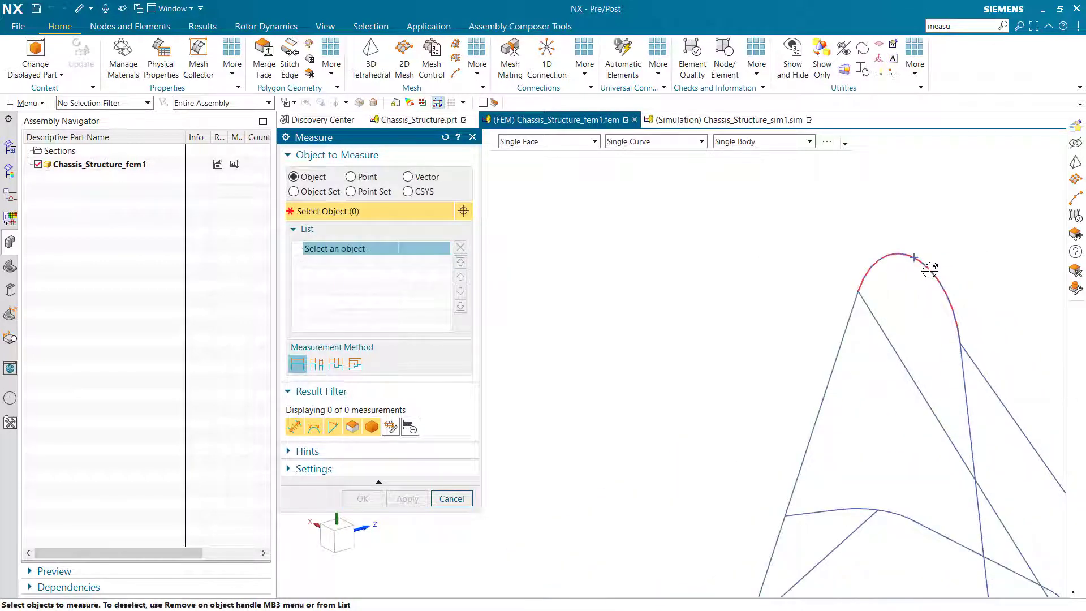
{"action": "left_click", "coordinate": [928, 270]}
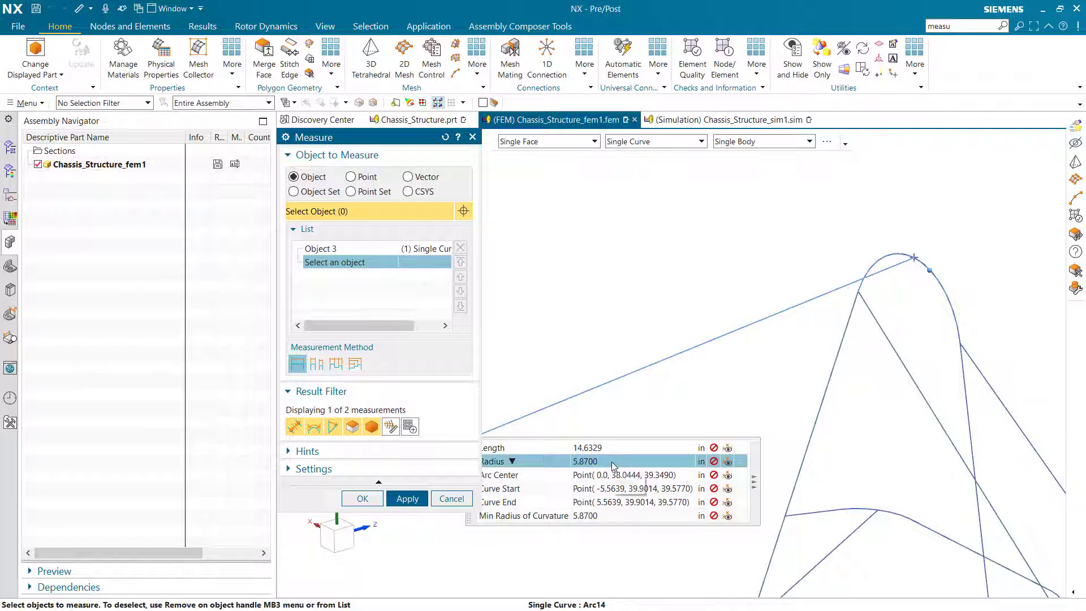
{"action": "left_click", "coordinate": [453, 498]}
Start a 1D mesh on the two front hoop bends and two shoulder bar bends with a 0.15 in element size.
{"action": "scroll", "coordinate": [829, 289], "scroll_direction": "down", "scroll_amount": 3}
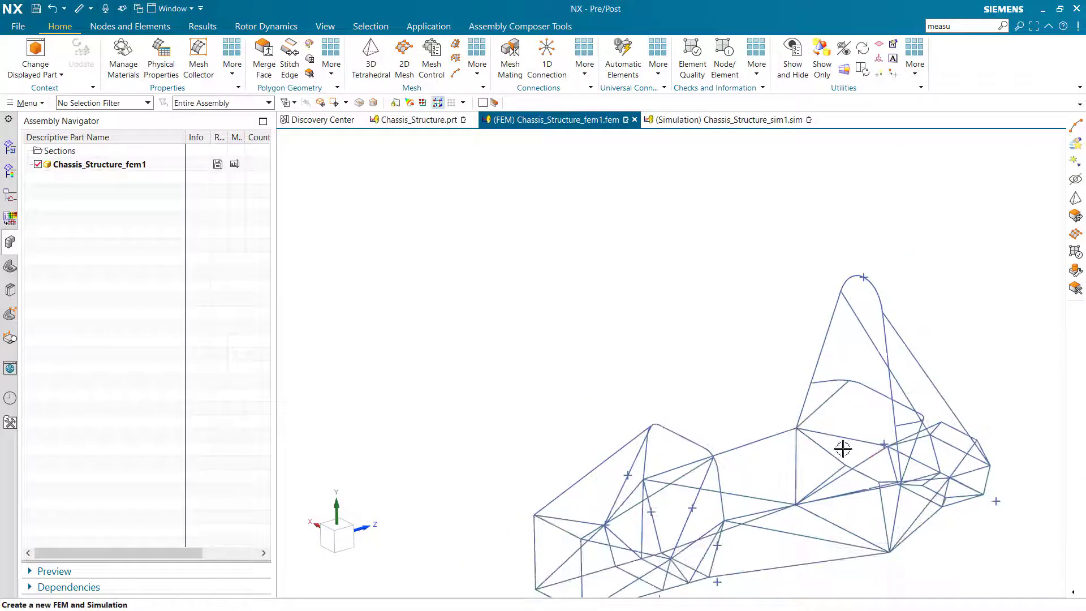
{"action": "middle_click_drag", "start_coordinate": [821, 487], "coordinate": [814, 418], "text": "shift"}
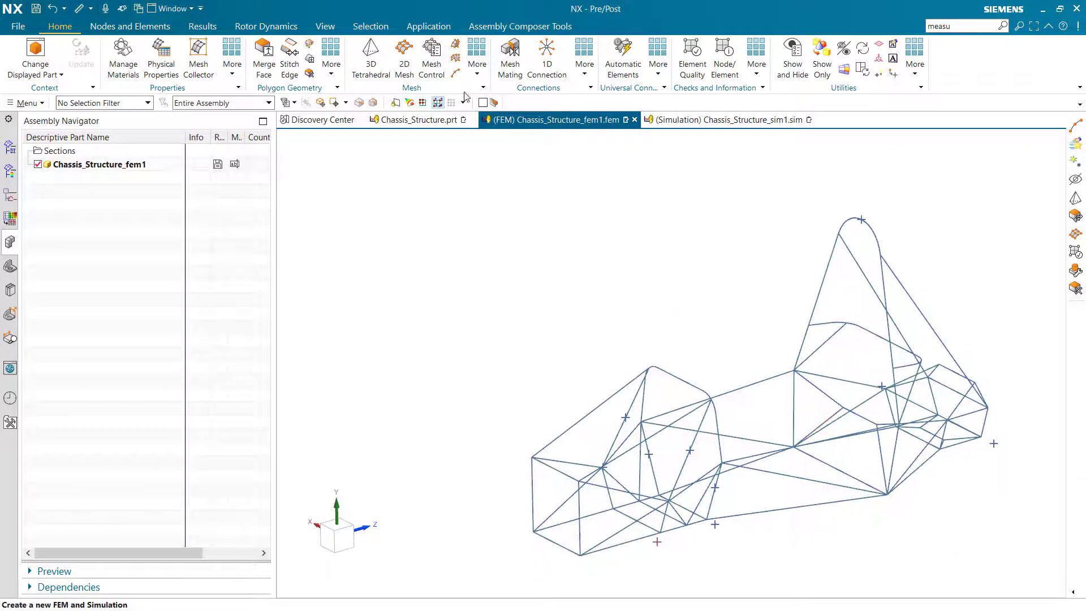
{"action": "left_click", "coordinate": [458, 76]}
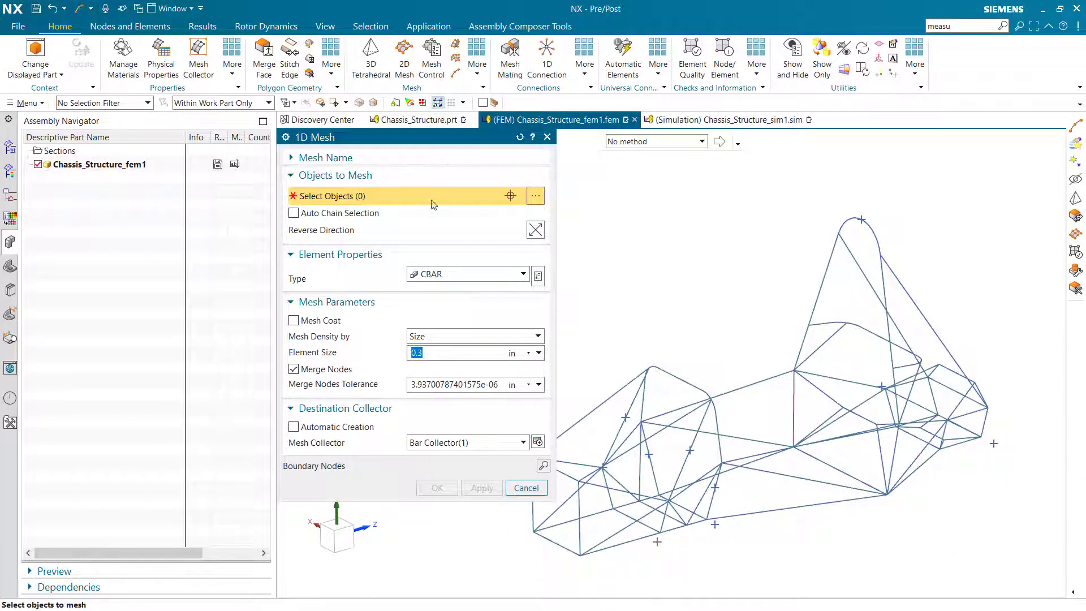
{"action": "scroll", "coordinate": [650, 371], "scroll_direction": "up", "scroll_amount": 5}
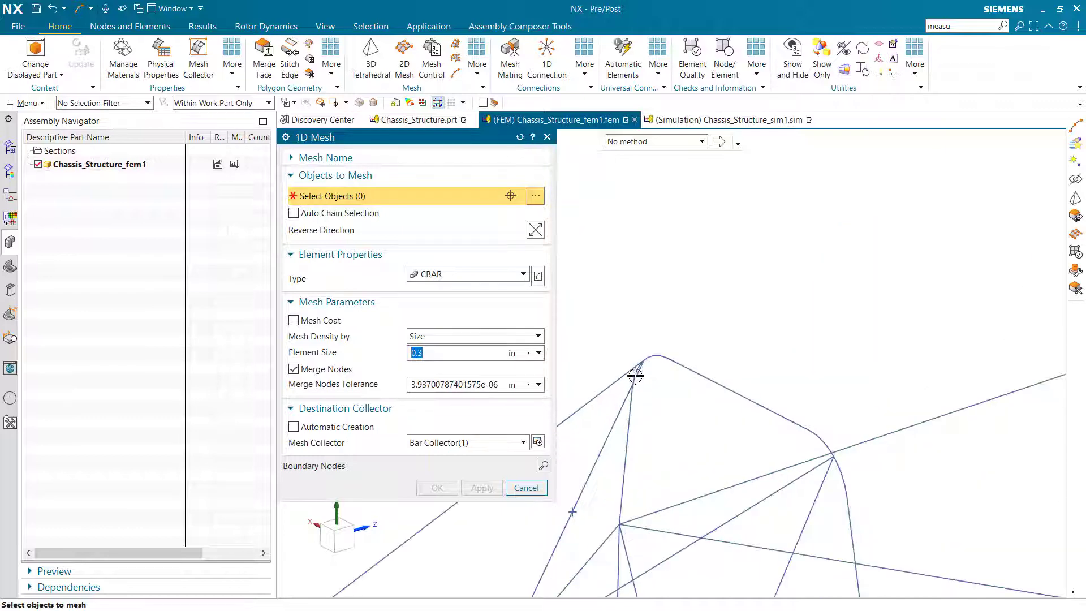
{"action": "left_click", "coordinate": [635, 376]}
{"action": "left_click", "coordinate": [846, 488]}
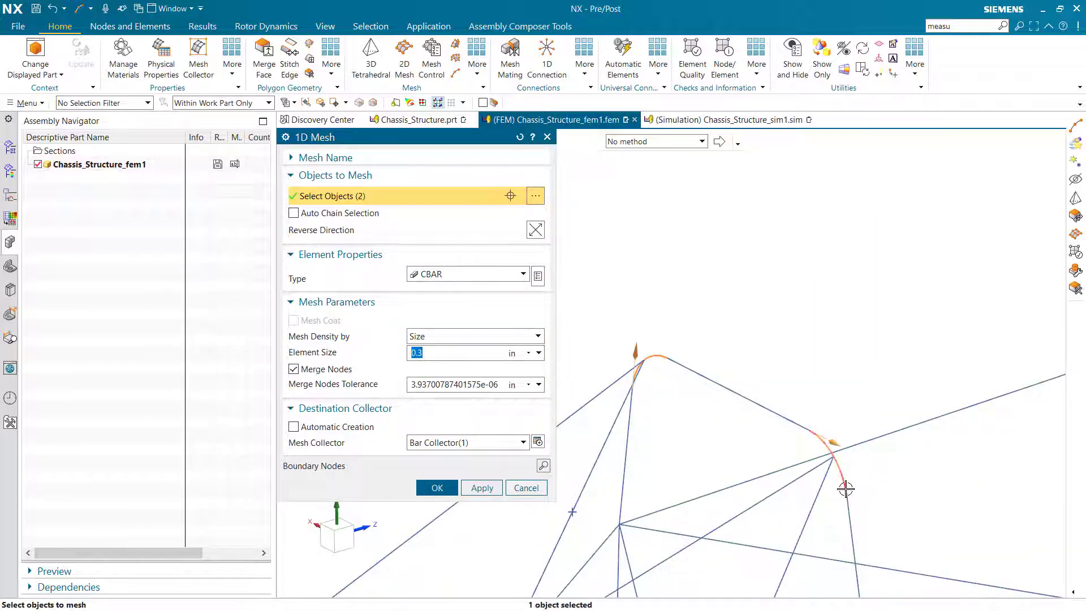
{"action": "scroll", "coordinate": [788, 436], "scroll_direction": "down", "scroll_amount": 1}
{"action": "scroll", "coordinate": [659, 465], "scroll_direction": "down", "scroll_amount": 4}
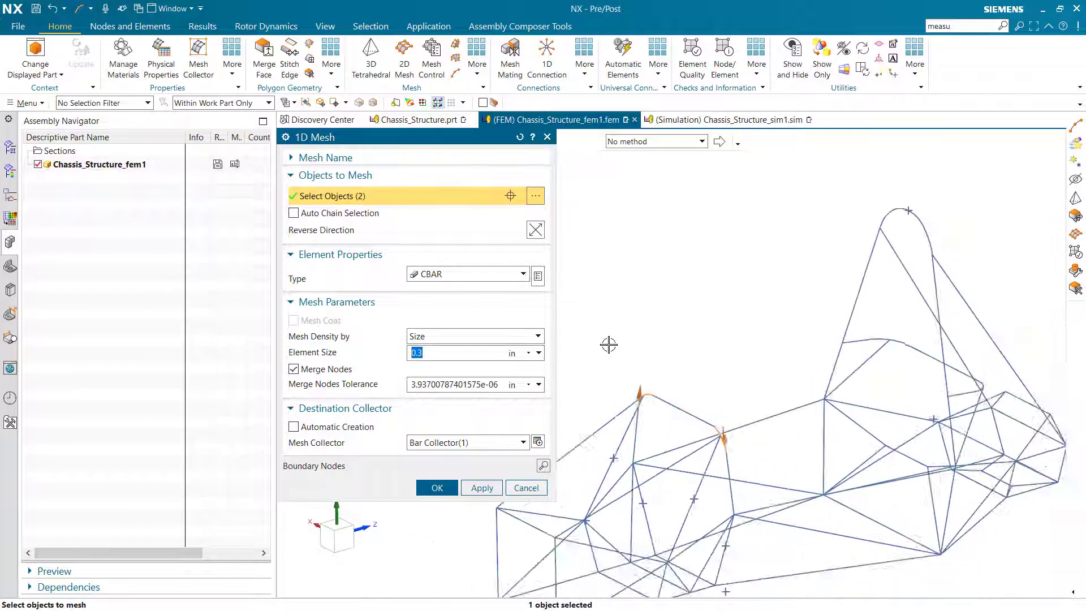
{"action": "scroll", "coordinate": [956, 396], "scroll_direction": "up", "scroll_amount": 4}
{"action": "left_click", "coordinate": [961, 390]}
{"action": "left_click", "coordinate": [763, 276]}
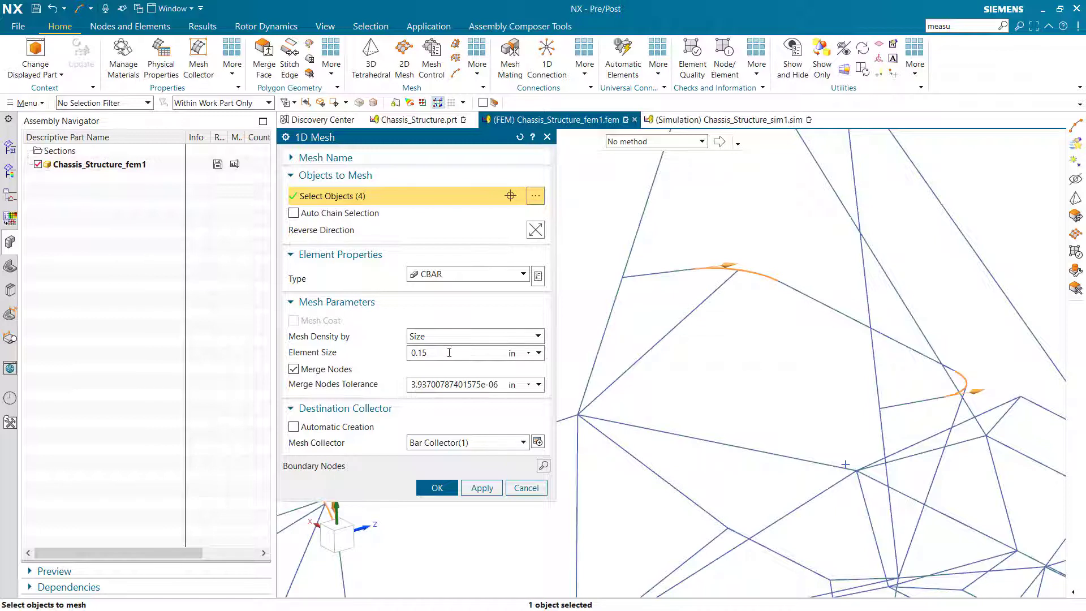
Change the element type to CBEND (Pipe) and start a new bend pipe mesh collector instead of automatic creation.
{"action": "left_click", "coordinate": [500, 276]}
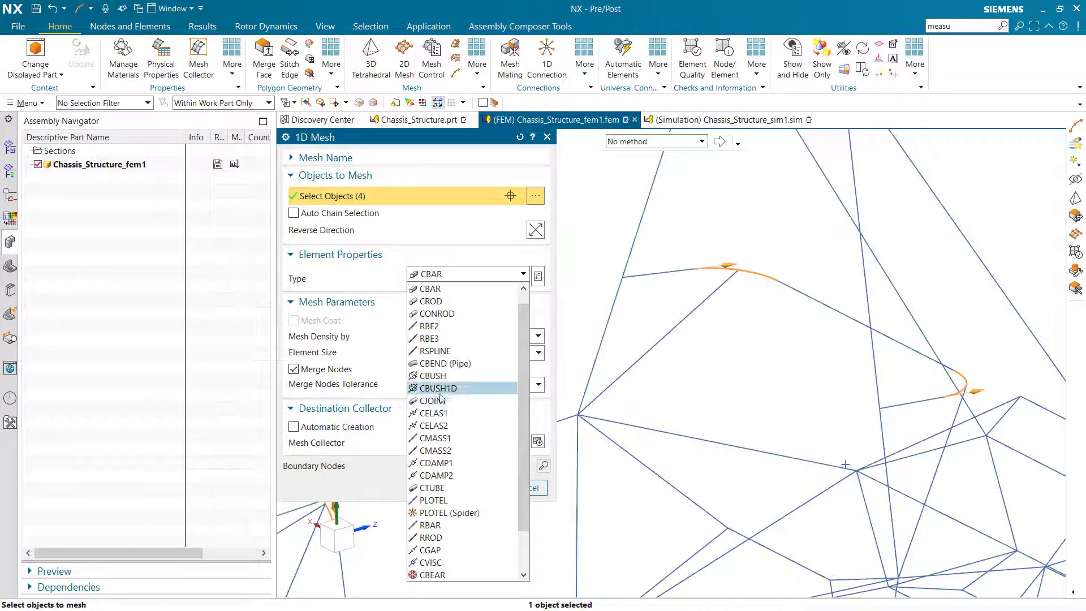
{"action": "left_click", "coordinate": [430, 364]}
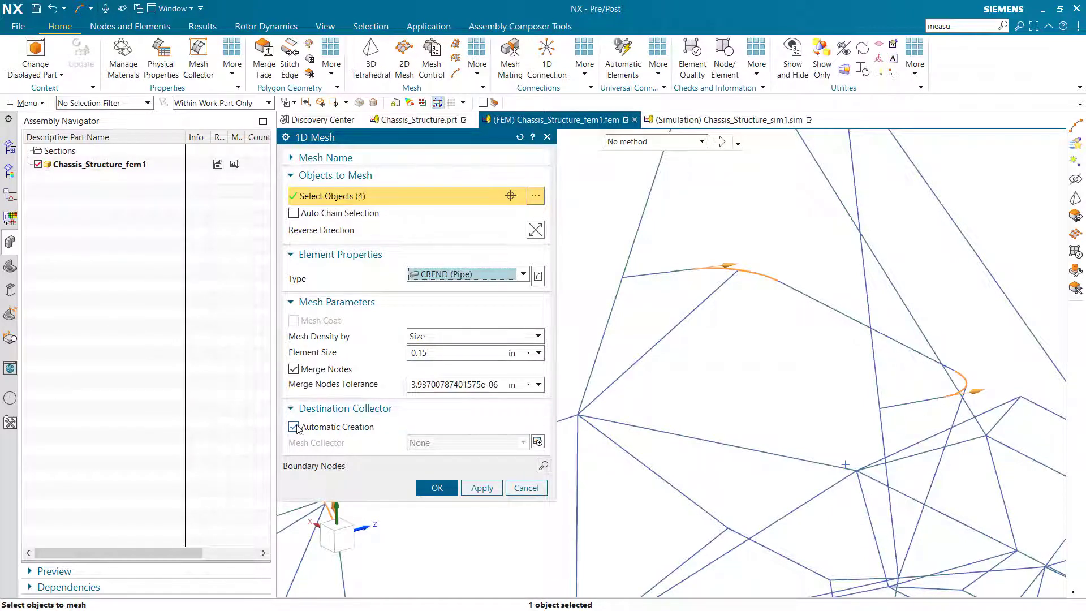
{"action": "left_click", "coordinate": [538, 441]}
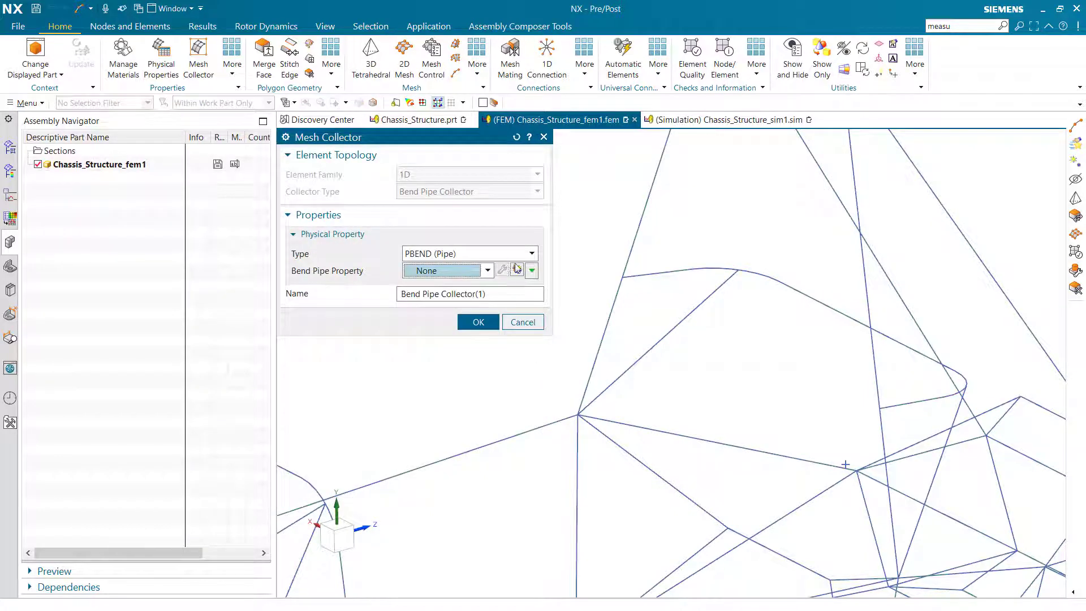
Create a Steel PBEND (Pipe) property with inner diameter 0.935 in, outer diameter 1 in and bend radius 3.23 in, and generate the bend mesh.
{"action": "left_click", "coordinate": [517, 270]}
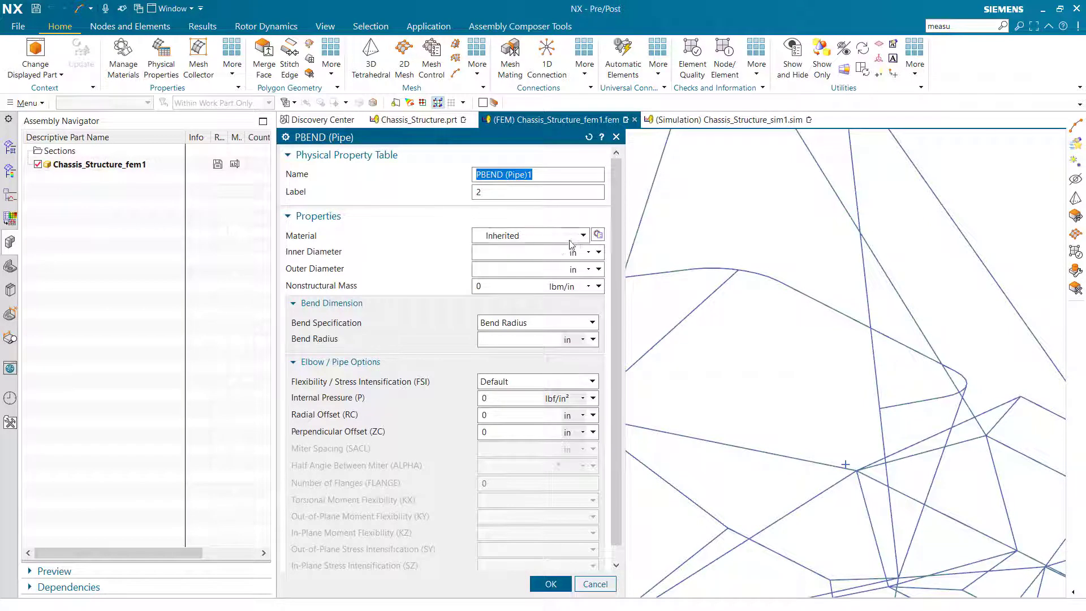
{"action": "left_click", "coordinate": [570, 240]}
{"action": "left_click", "coordinate": [504, 271]}
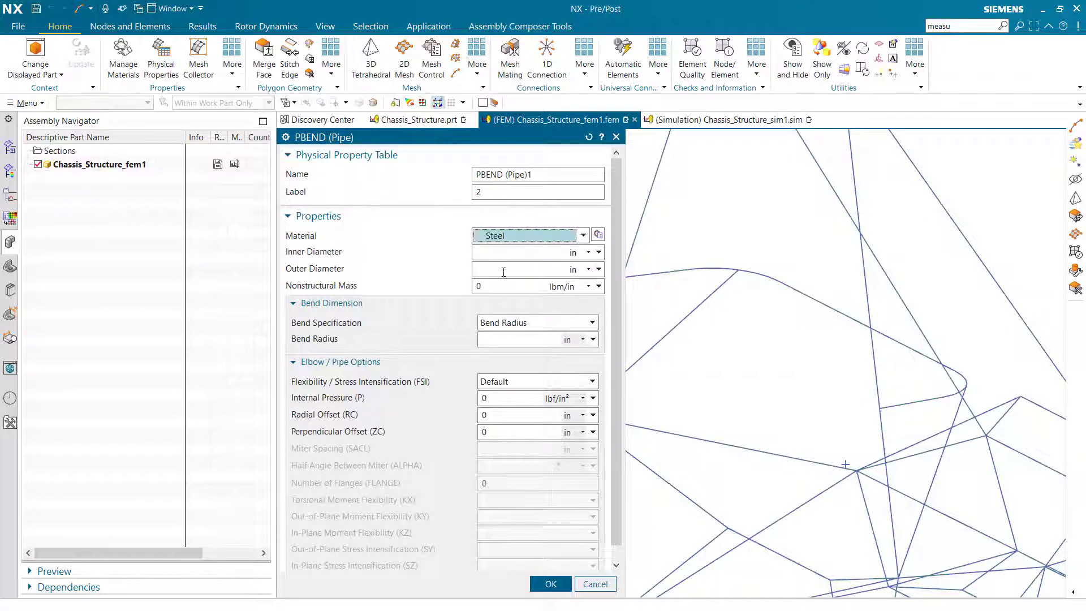
{"action": "left_click", "coordinate": [493, 251]}
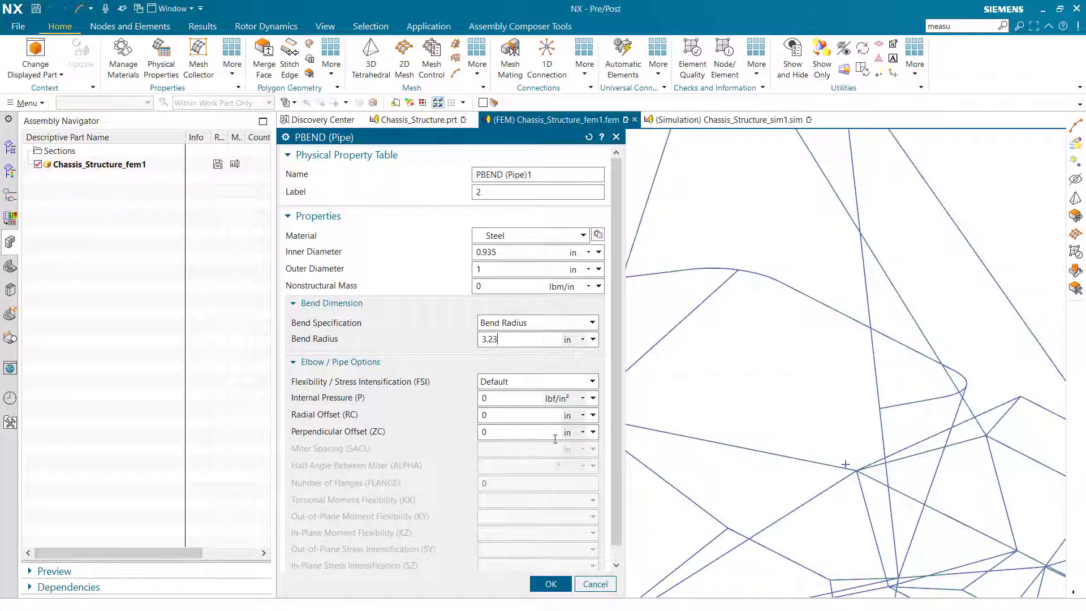
{"action": "left_click", "coordinate": [550, 586]}
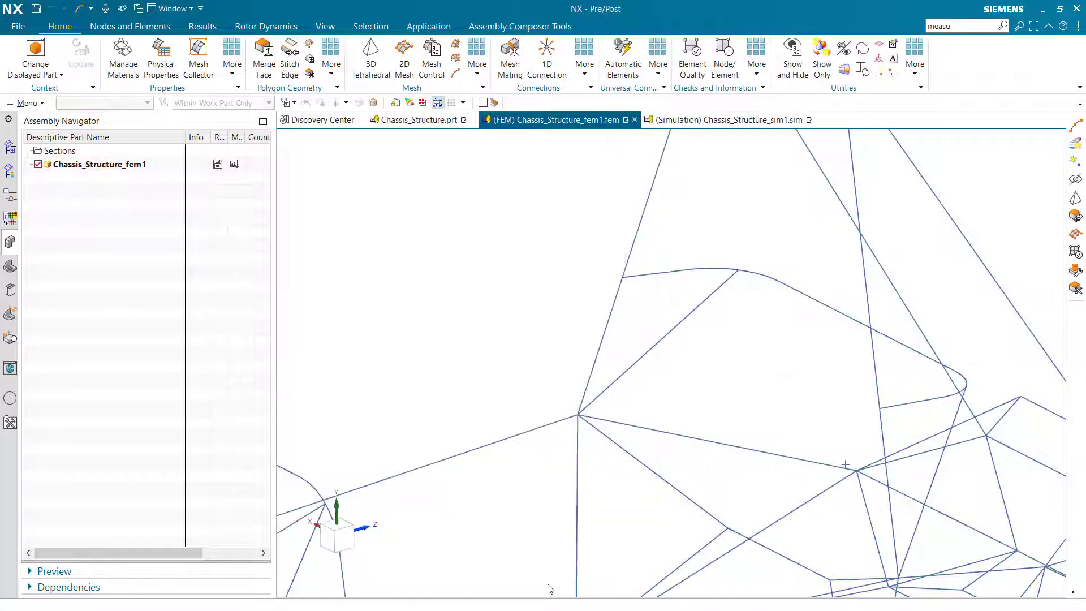
{"action": "left_click", "coordinate": [478, 323]}
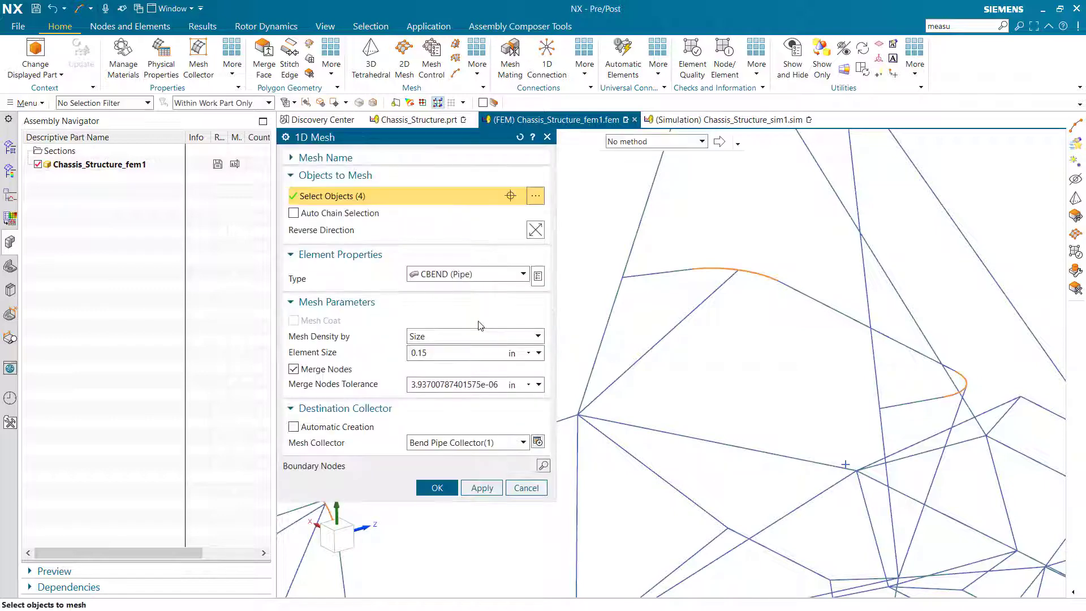
{"action": "left_click", "coordinate": [437, 488]}
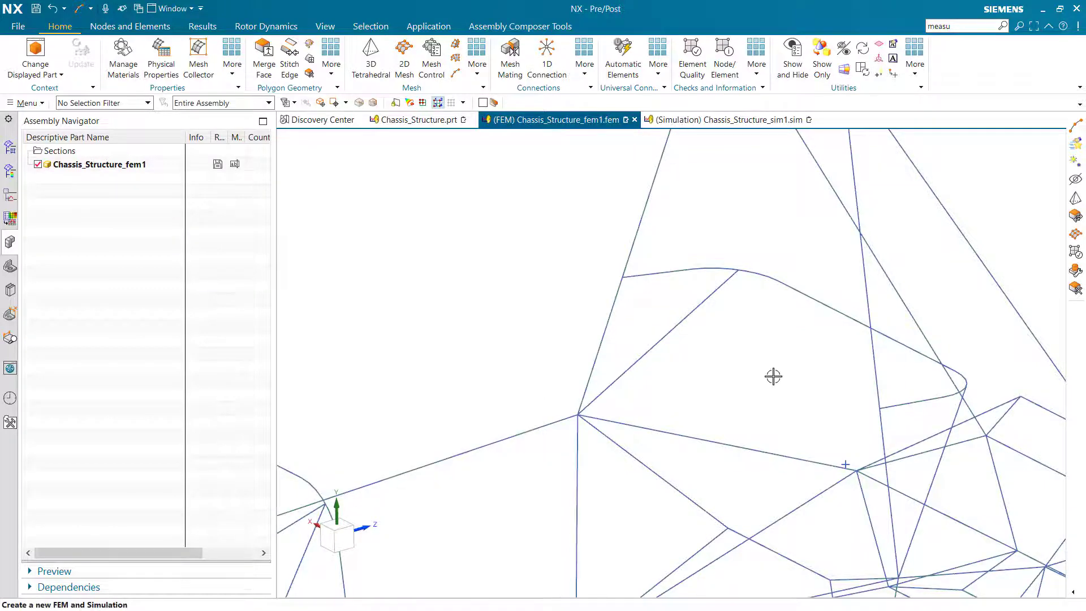
Start a CBEND (Pipe) 1D mesh on the main hoop's top arc, with a new bend pipe collector and a new Steel PBEND (Pipe) property.
{"action": "key", "text": "ctrl+f"}
{"action": "left_click", "coordinate": [455, 73]}
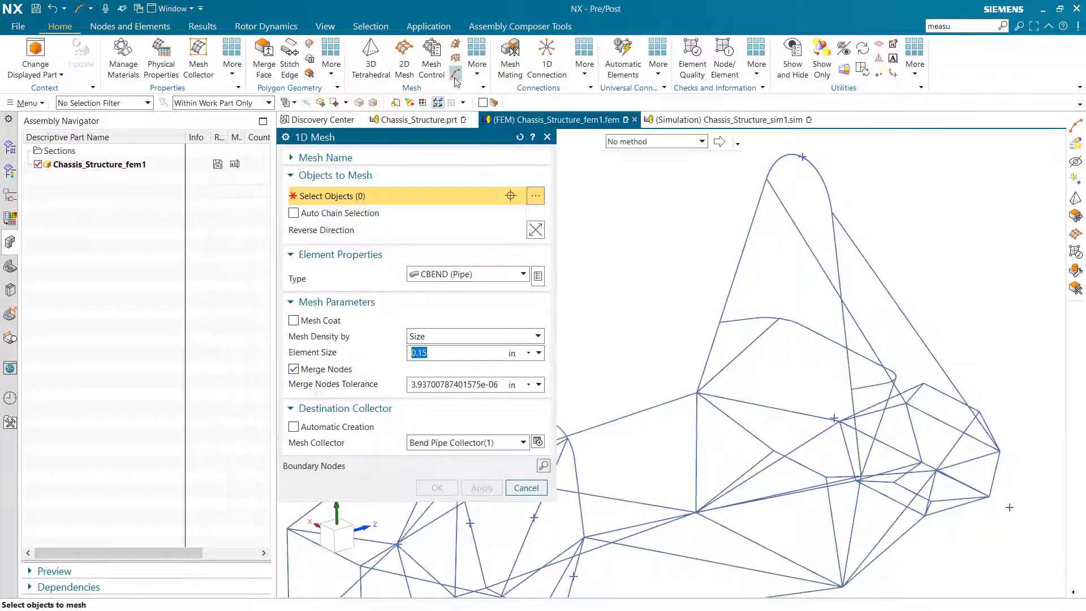
{"action": "left_click", "coordinate": [797, 157]}
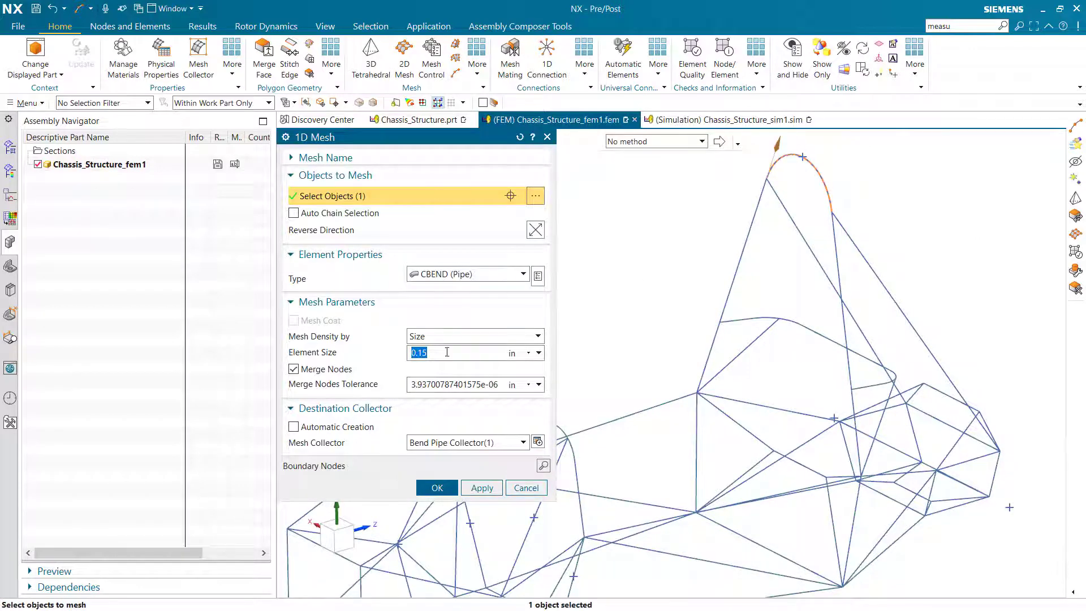
{"action": "left_click", "coordinate": [537, 445]}
{"action": "left_click", "coordinate": [518, 274]}
{"action": "left_click", "coordinate": [506, 235]}
{"action": "left_click", "coordinate": [498, 265]}
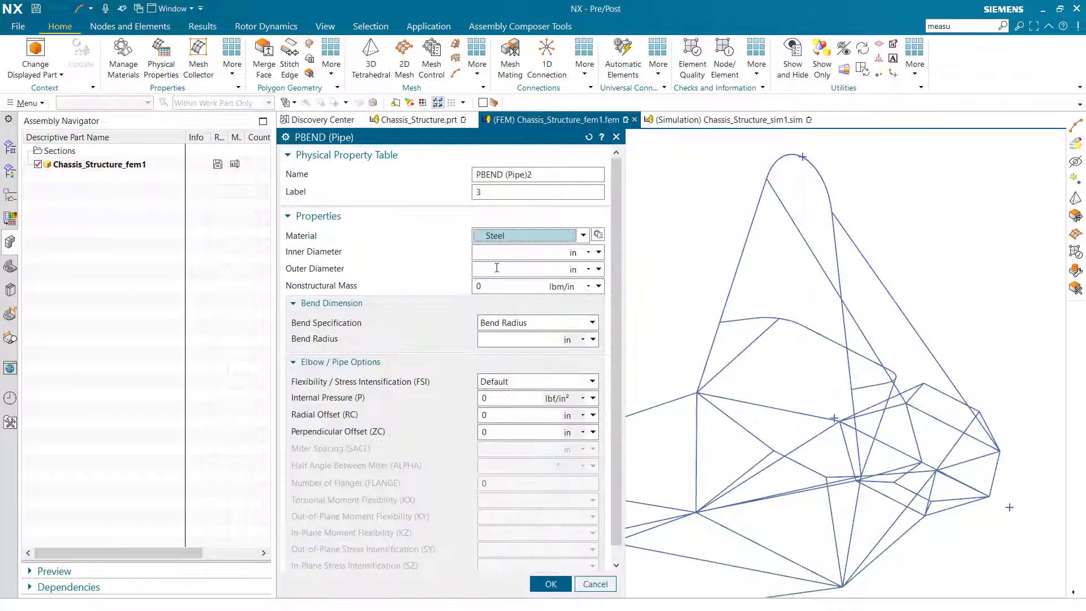
Give the bend property a 0.935 in inner diameter, 1 in outer diameter and the hoop arc's bend radius, and generate the arc mesh.
{"action": "left_click", "coordinate": [485, 252]}
{"action": "type", "text": "0.935"}
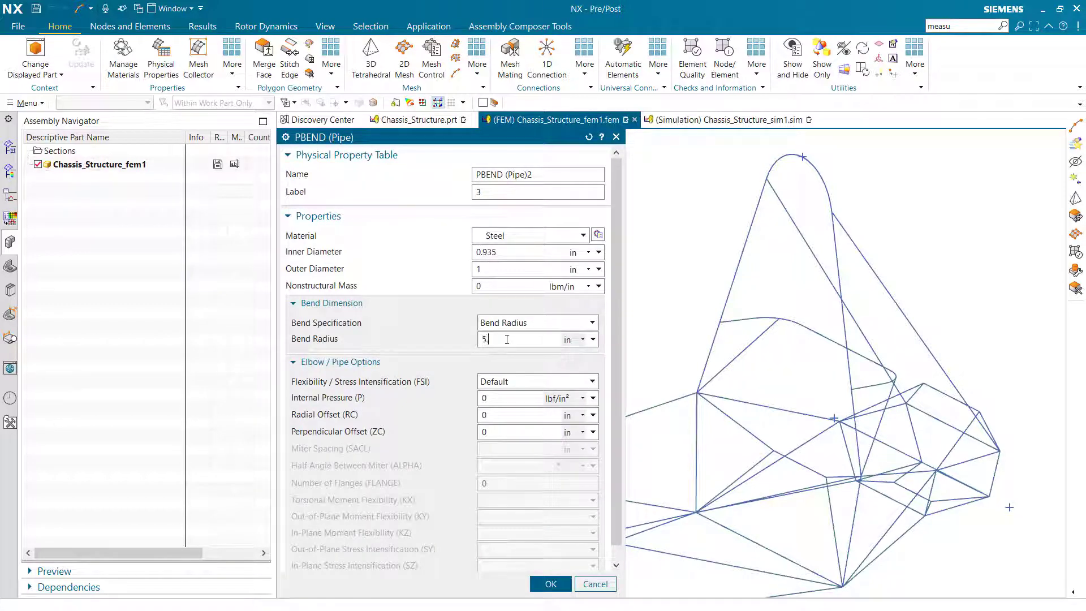
{"action": "left_click", "coordinate": [550, 587]}
{"action": "left_click", "coordinate": [481, 320]}
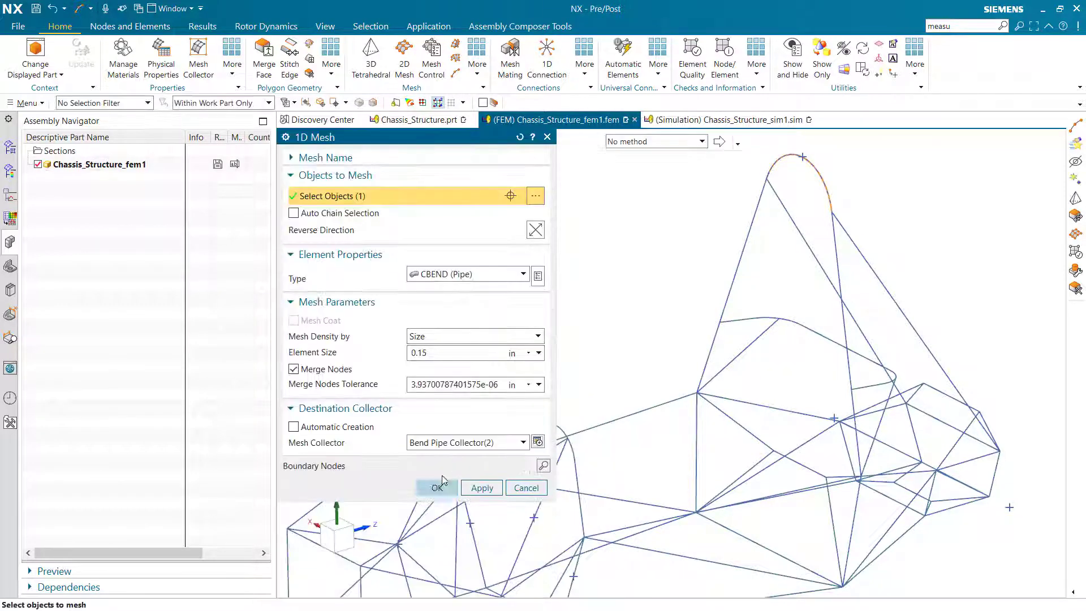
{"action": "left_click", "coordinate": [440, 486]}
{"action": "scroll", "coordinate": [797, 279], "scroll_direction": "down", "scroll_amount": 1}
{"action": "scroll", "coordinate": [892, 257], "scroll_direction": "down", "scroll_amount": 1}
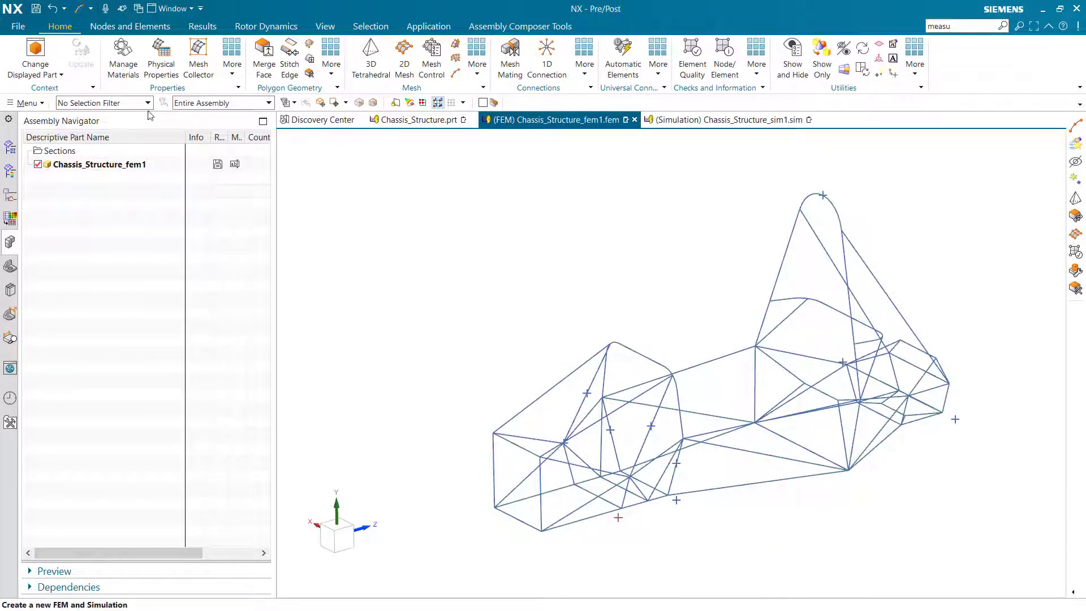
Display the beam sections of all meshes and mesh collectors as Solid and inspect the resulting tubes.
{"action": "left_click", "coordinate": [18, 27]}
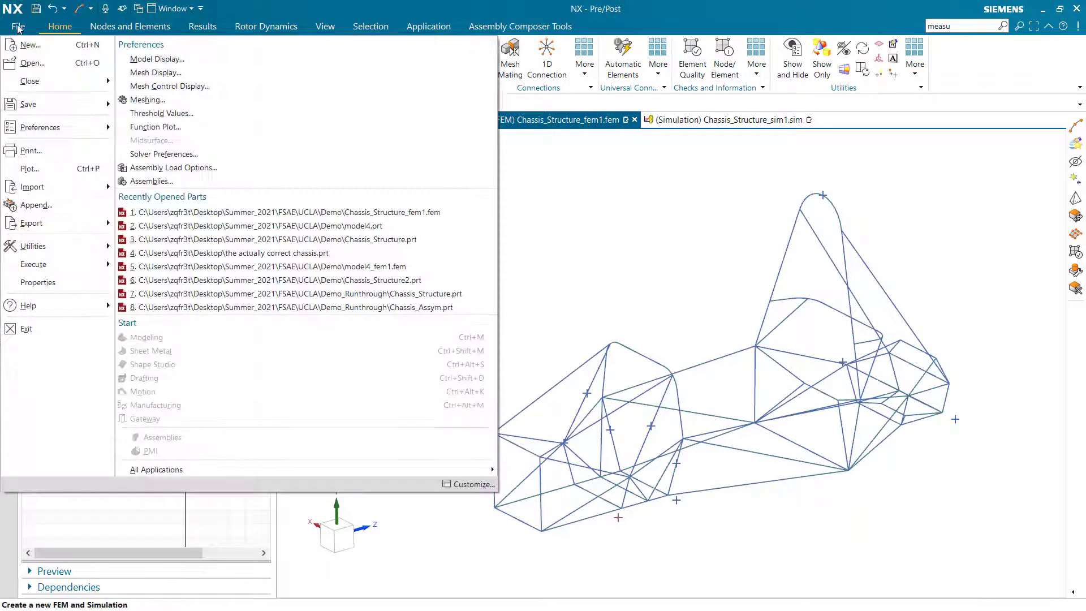
{"action": "mouse_move", "coordinate": [58, 129]}
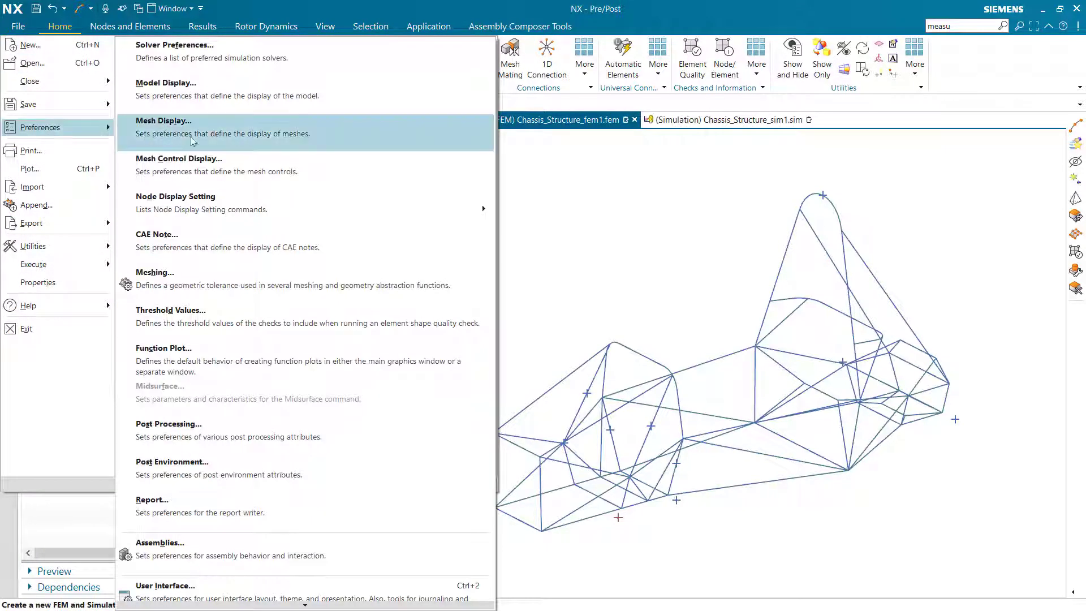
{"action": "left_click", "coordinate": [210, 135]}
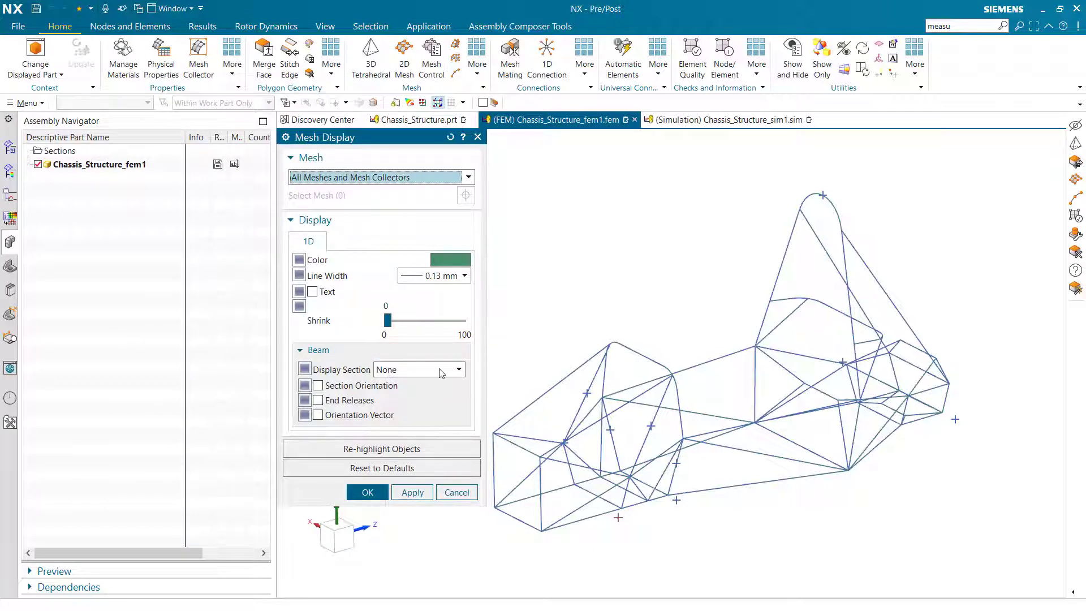
{"action": "left_click", "coordinate": [441, 370]}
{"action": "left_click", "coordinate": [409, 413]}
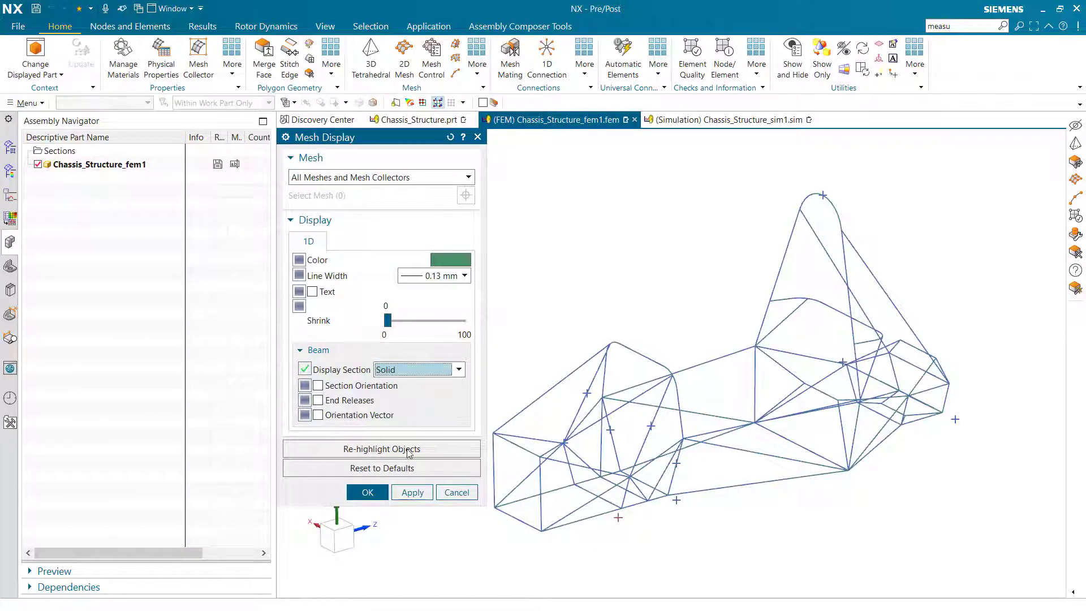
{"action": "left_click", "coordinate": [415, 489]}
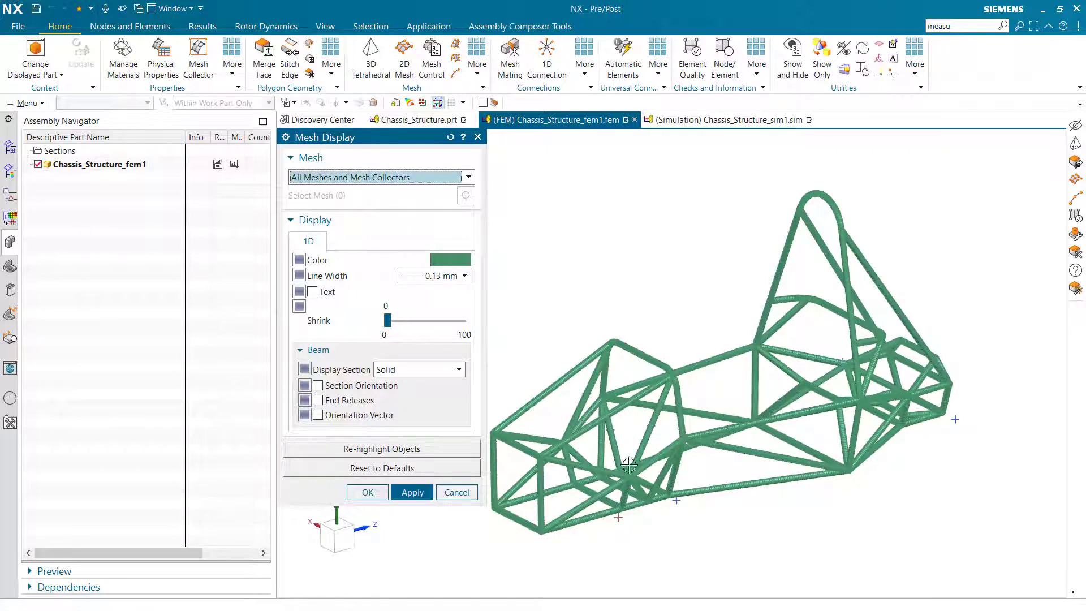
{"action": "middle_click_drag", "start_coordinate": [644, 465], "coordinate": [681, 287]}
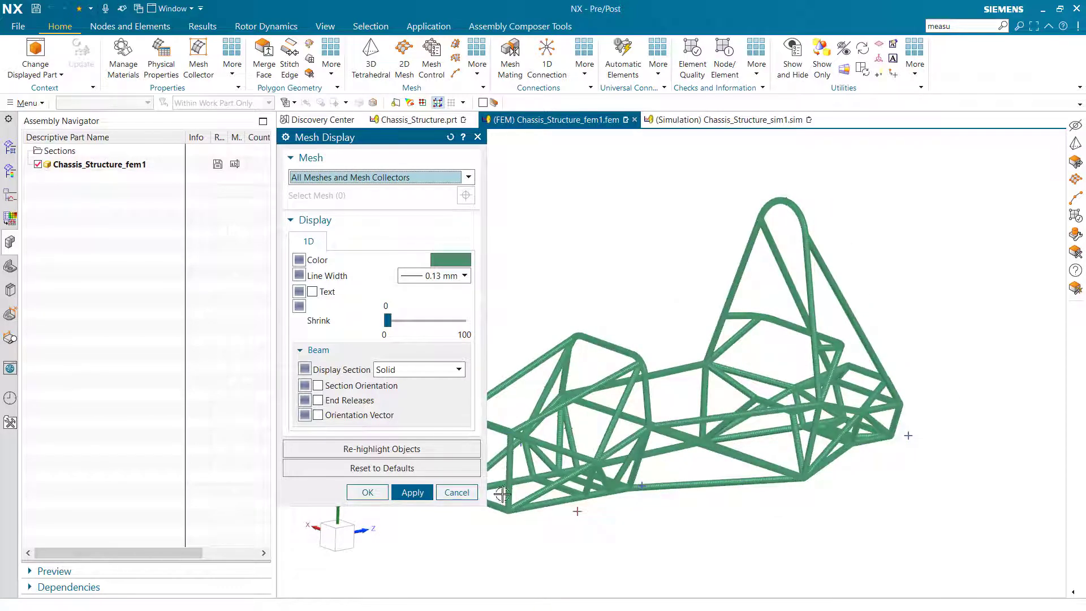
Set the beam section display back to None for all meshes and close the mesh display preferences.
{"action": "left_click", "coordinate": [401, 369]}
{"action": "left_click", "coordinate": [396, 409]}
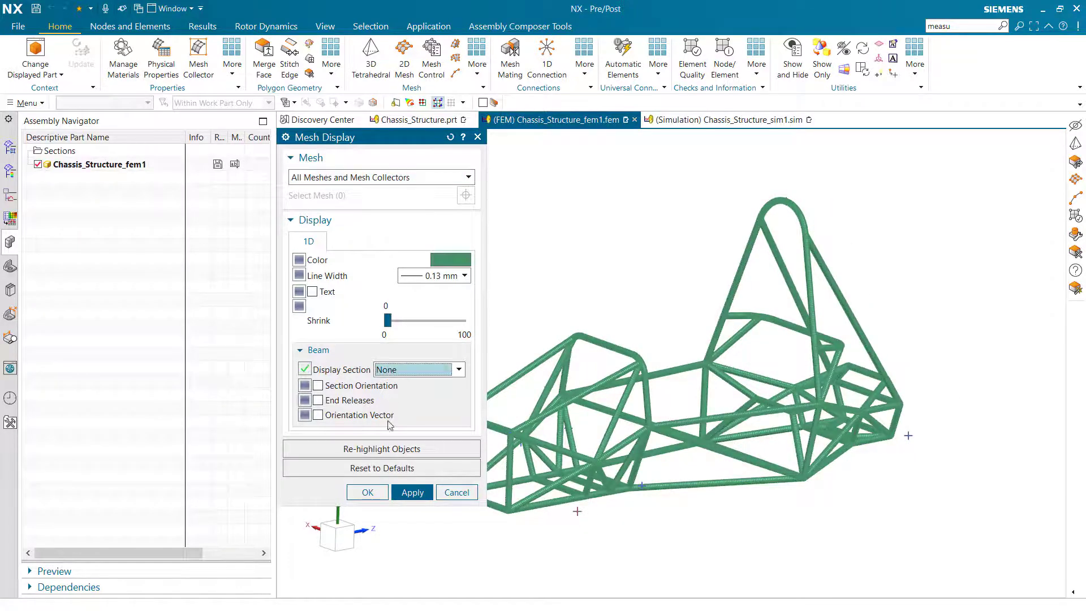
{"action": "left_click", "coordinate": [368, 492]}
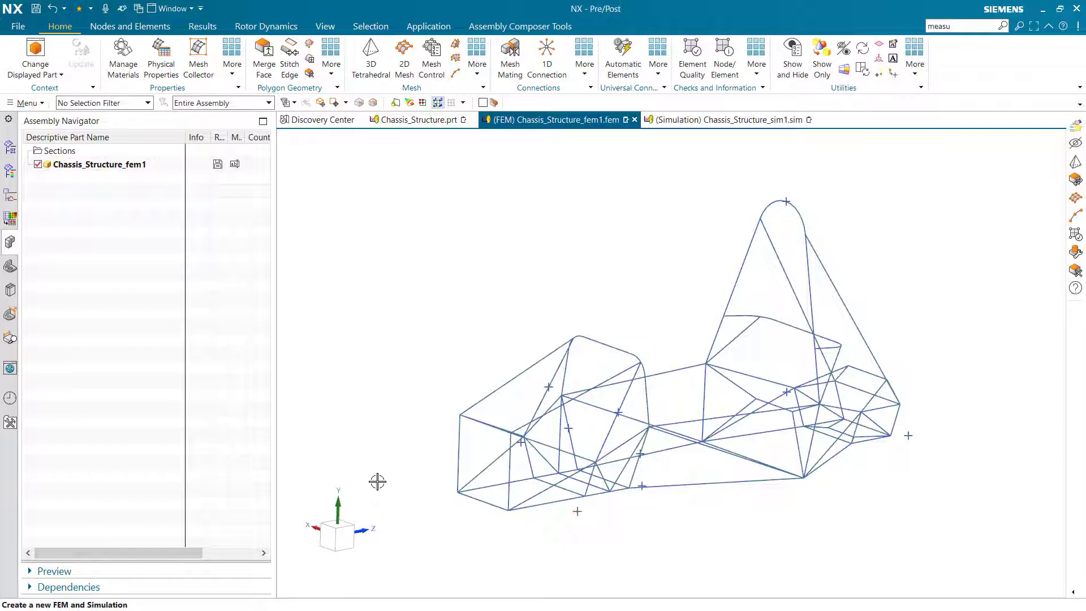
Check the whole chassis mesh for duplicate nodes with a 0.001 in tolerance and merge them.
{"action": "left_click", "coordinate": [756, 75]}
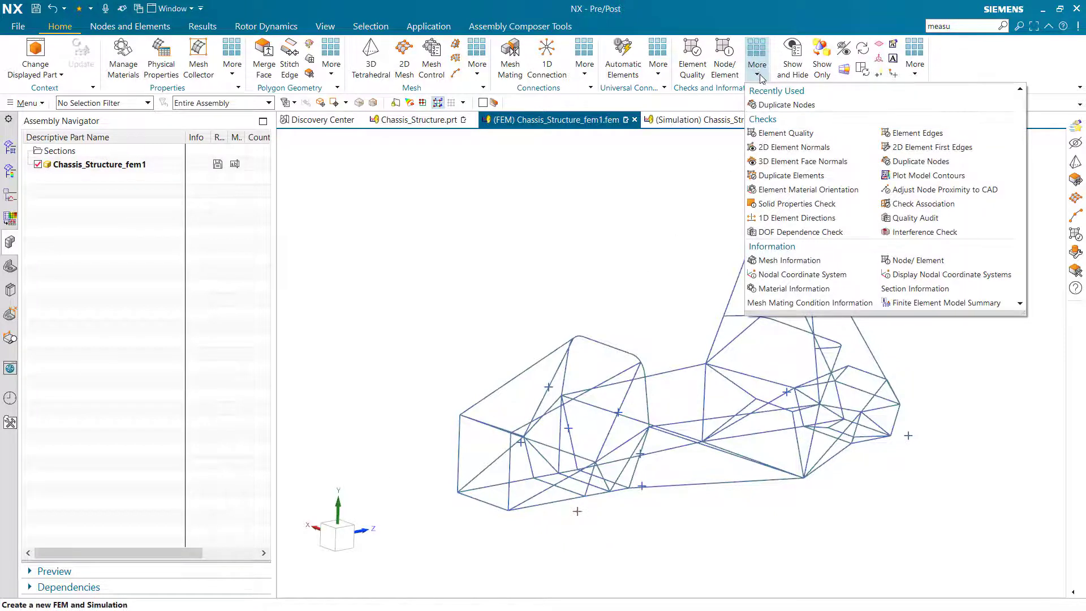
{"action": "left_click", "coordinate": [920, 162]}
{"action": "scroll", "coordinate": [1007, 280], "scroll_direction": "down", "scroll_amount": 2}
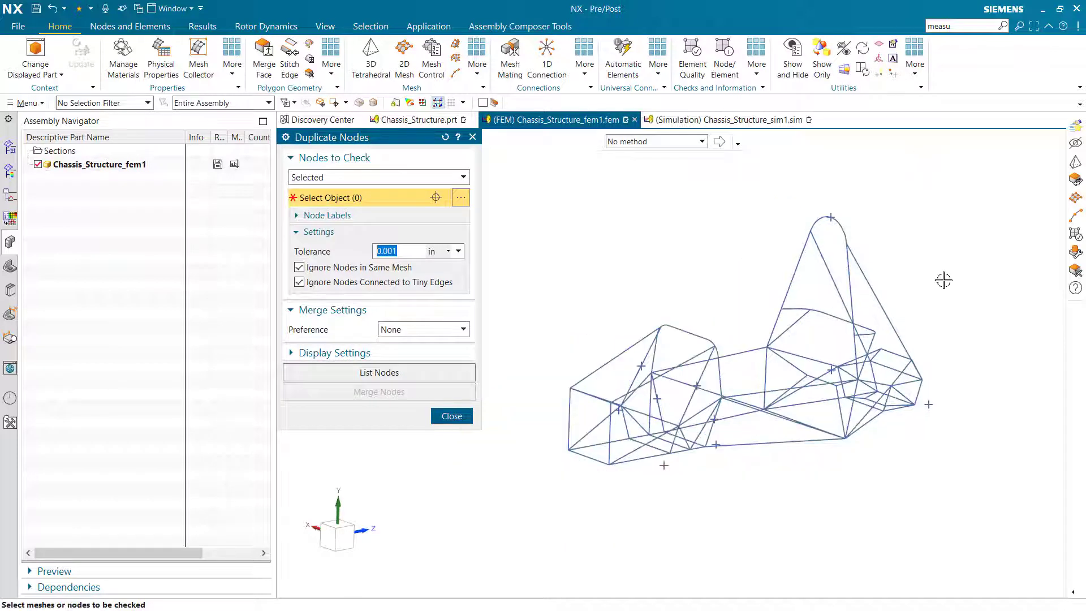
{"action": "left_click_drag", "start_coordinate": [521, 181], "coordinate": [729, 430]}
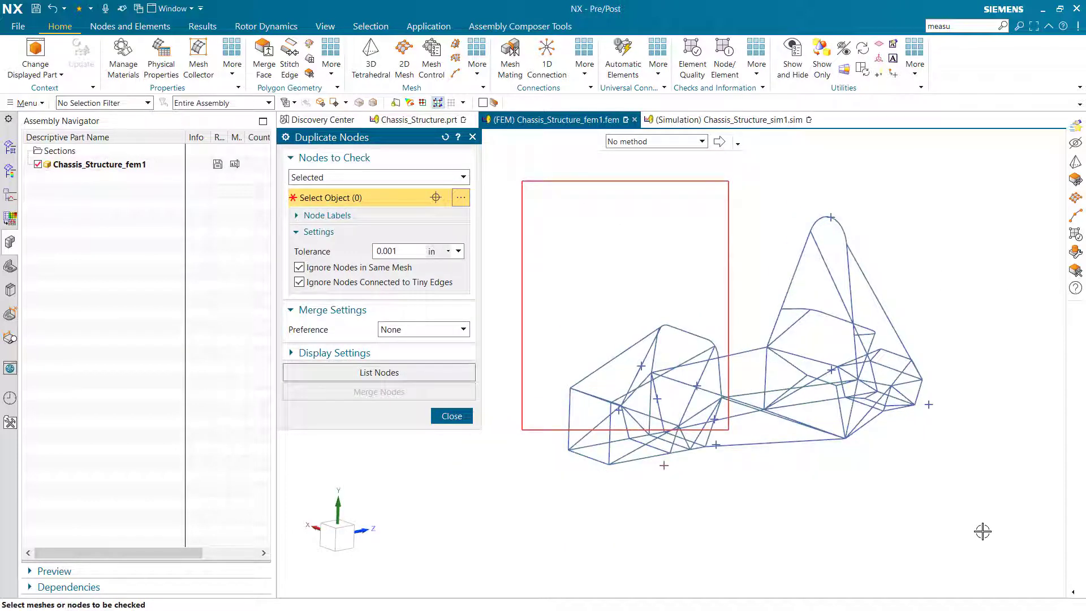
{"action": "left_click_drag", "start_coordinate": [983, 531], "coordinate": [985, 521]}
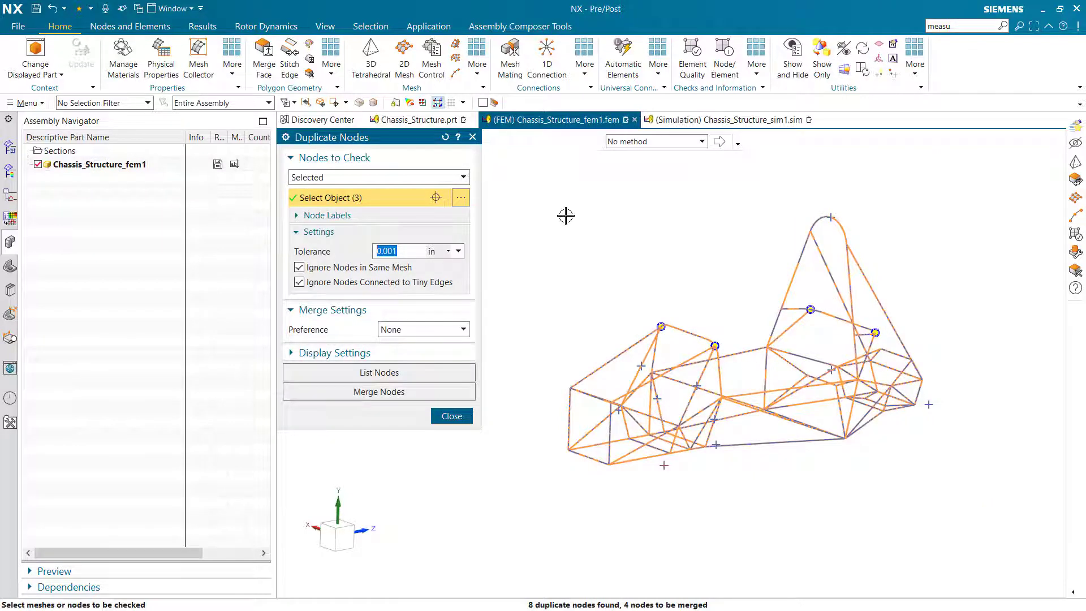
{"action": "left_click", "coordinate": [390, 393]}
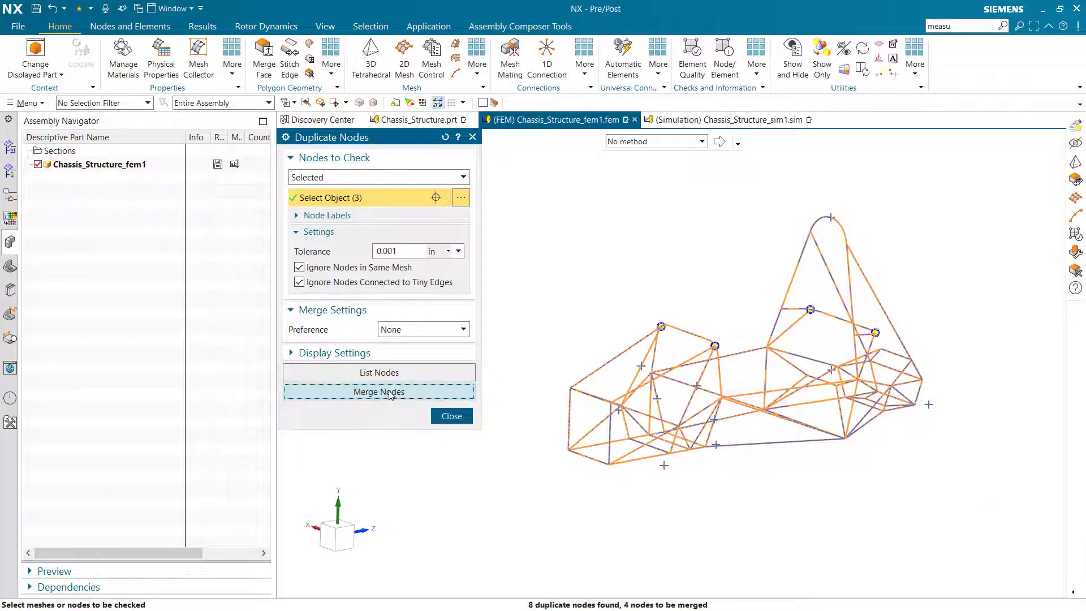
{"action": "left_click", "coordinate": [451, 417]}
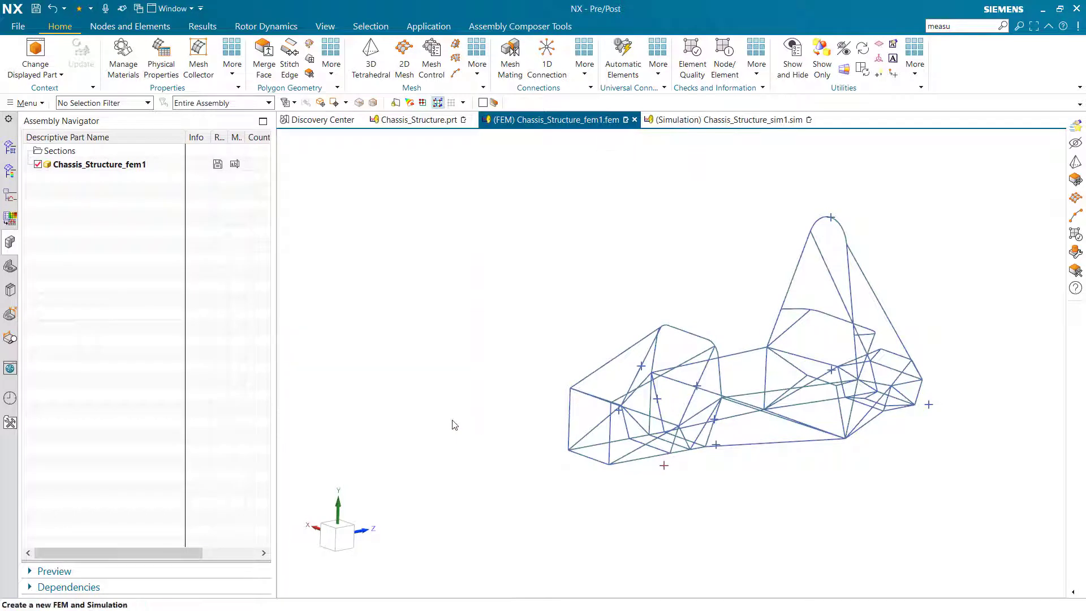
Create nodes on the two outboard front points at X -14.9375 and 14.9375 in, Y 7.54525 in, Z about 0.523 in.
{"action": "scroll", "coordinate": [764, 306], "scroll_direction": "up", "scroll_amount": 1}
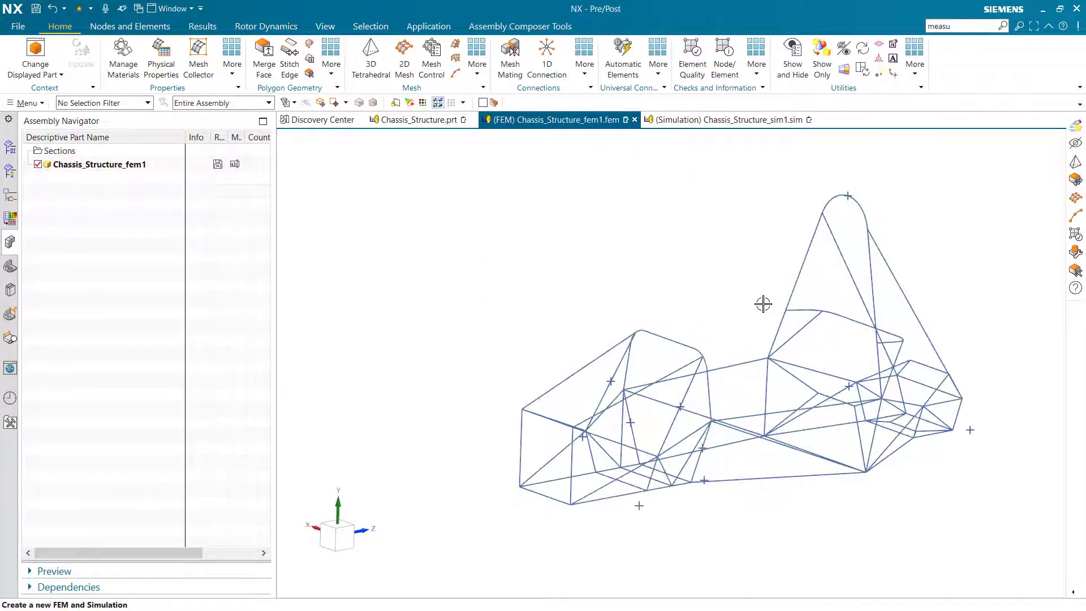
{"action": "scroll", "coordinate": [846, 304], "scroll_direction": "up", "scroll_amount": 1}
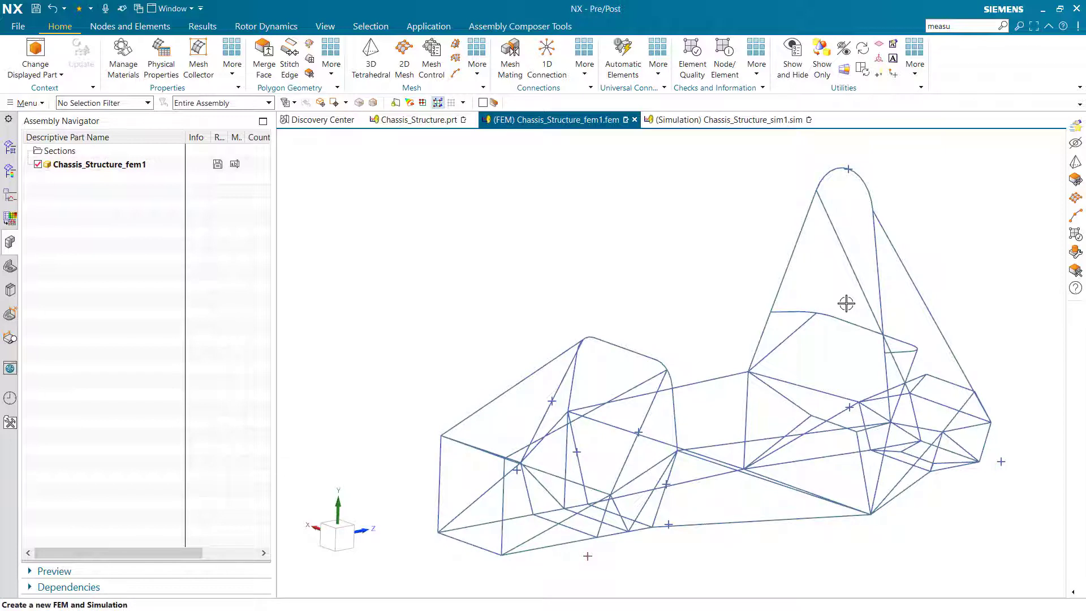
{"action": "left_click", "coordinate": [171, 27]}
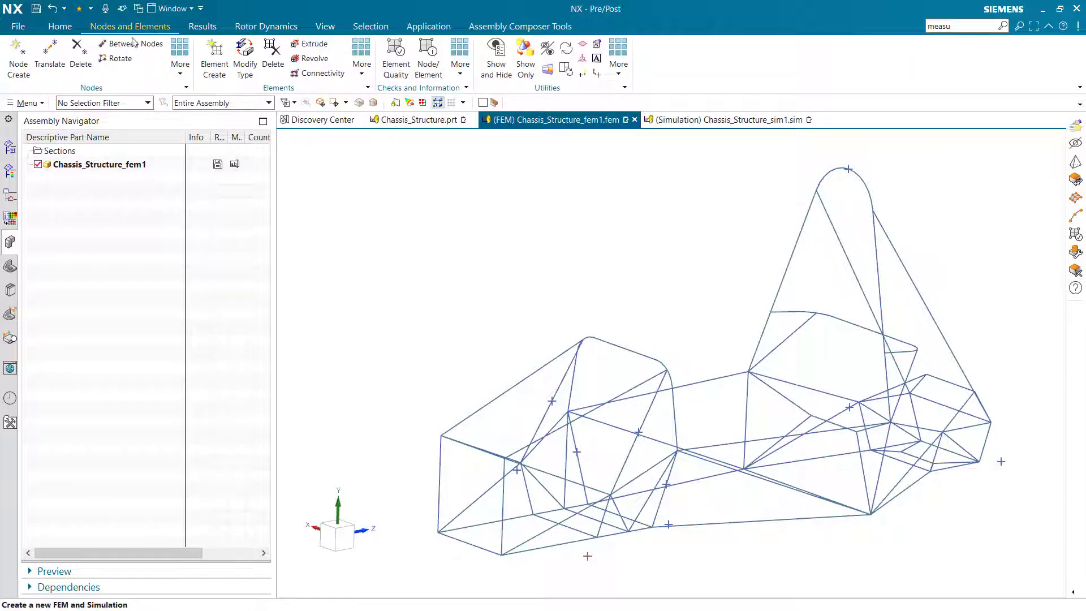
{"action": "left_click", "coordinate": [18, 61]}
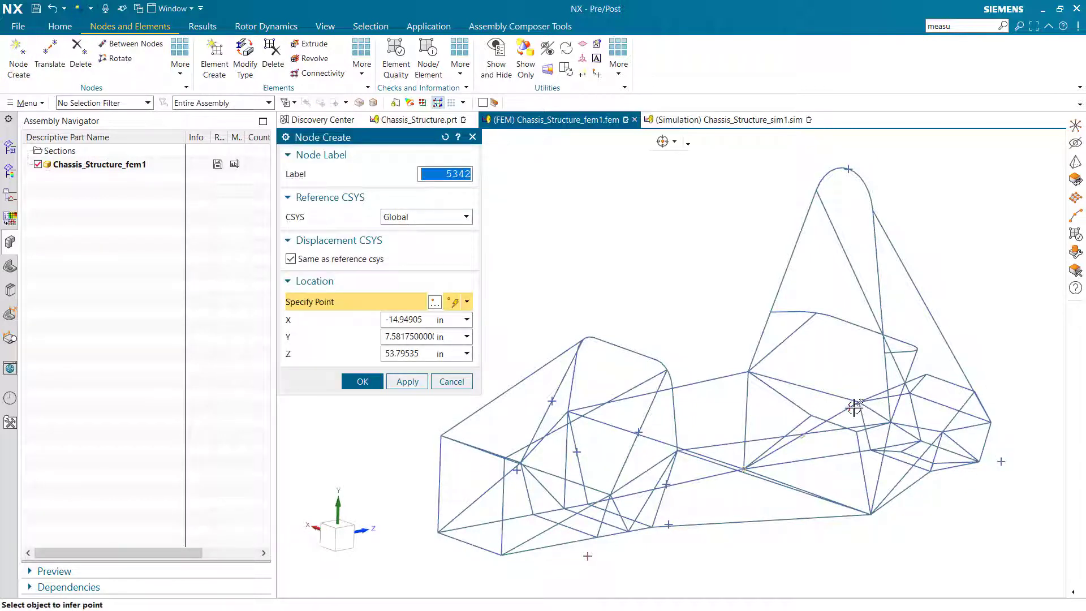
{"action": "scroll", "coordinate": [665, 522], "scroll_direction": "up", "scroll_amount": 5}
{"action": "left_click", "coordinate": [663, 524]}
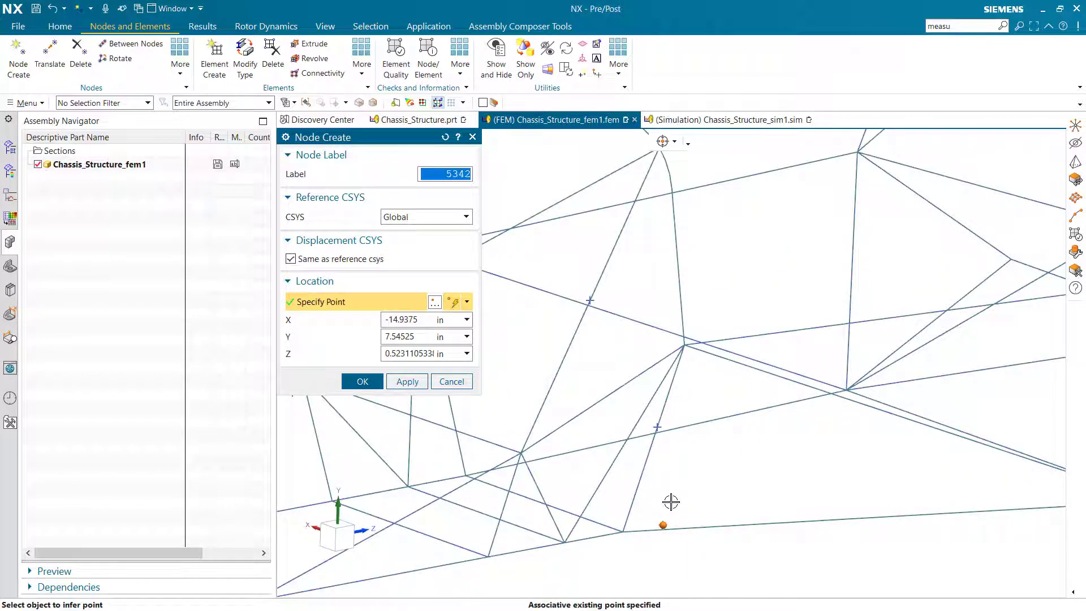
{"action": "left_click", "coordinate": [406, 381]}
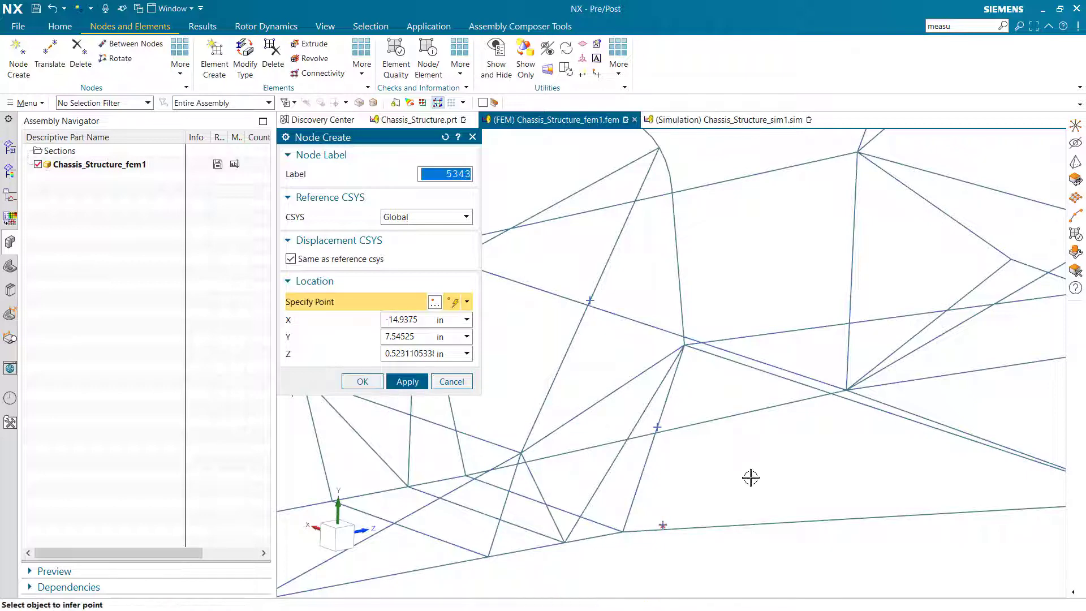
{"action": "scroll", "coordinate": [750, 478], "scroll_direction": "down", "scroll_amount": 1}
{"action": "left_click", "coordinate": [387, 410]}
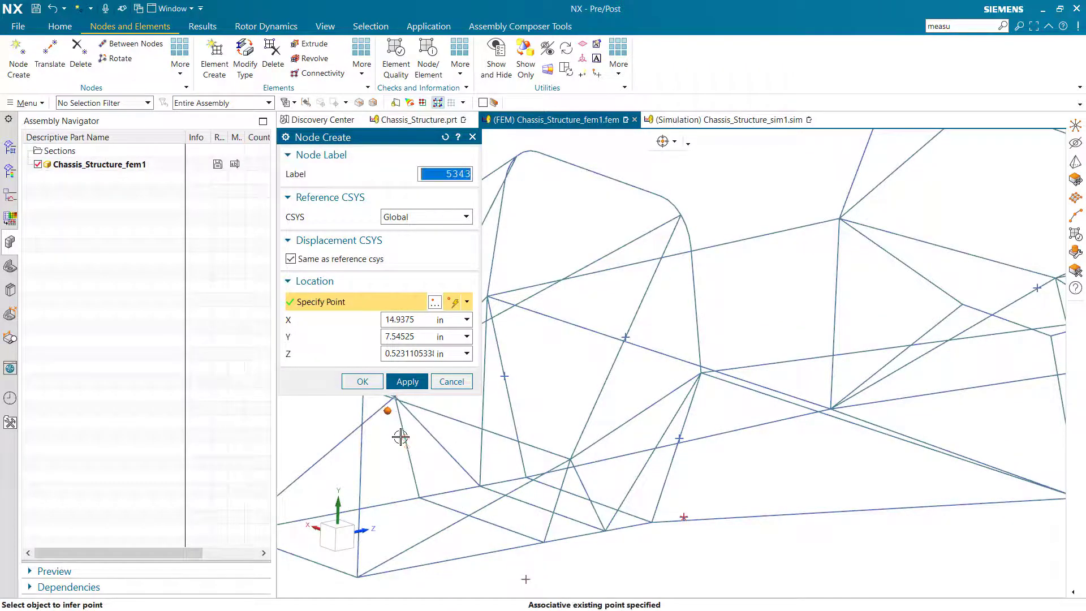
{"action": "left_click", "coordinate": [407, 381]}
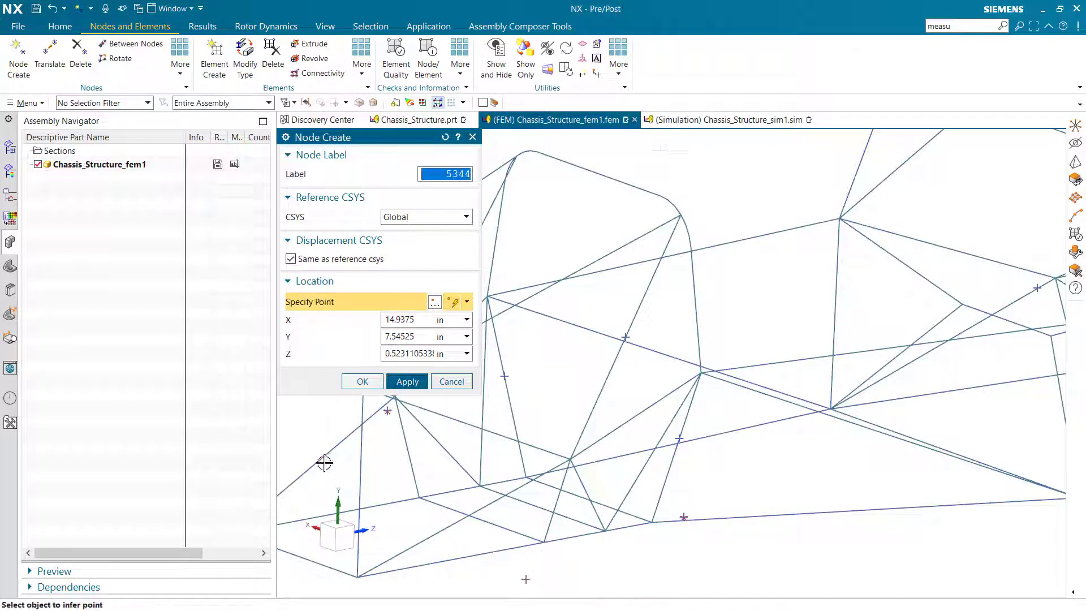
Create nodes on the two outboard rear points at X -14.94905 and 14.94905 in, Y 7.58175 in, Z 53.79535 in.
{"action": "scroll", "coordinate": [324, 462], "scroll_direction": "down", "scroll_amount": 3}
{"action": "scroll", "coordinate": [833, 418], "scroll_direction": "up", "scroll_amount": 2}
{"action": "left_click", "coordinate": [833, 417]}
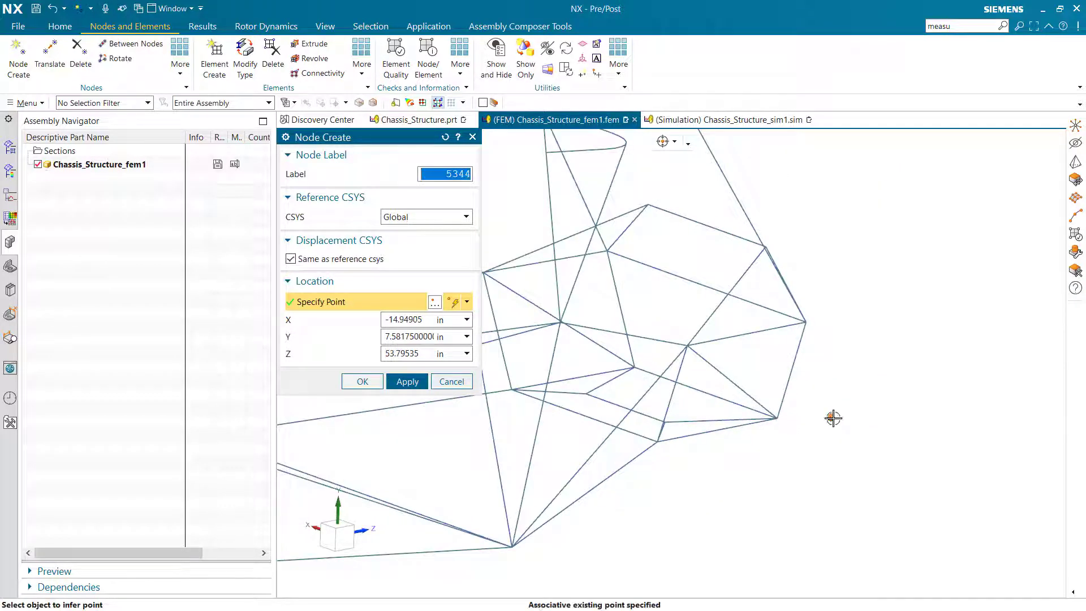
{"action": "left_click", "coordinate": [408, 381]}
{"action": "scroll", "coordinate": [829, 418], "scroll_direction": "down", "scroll_amount": 1}
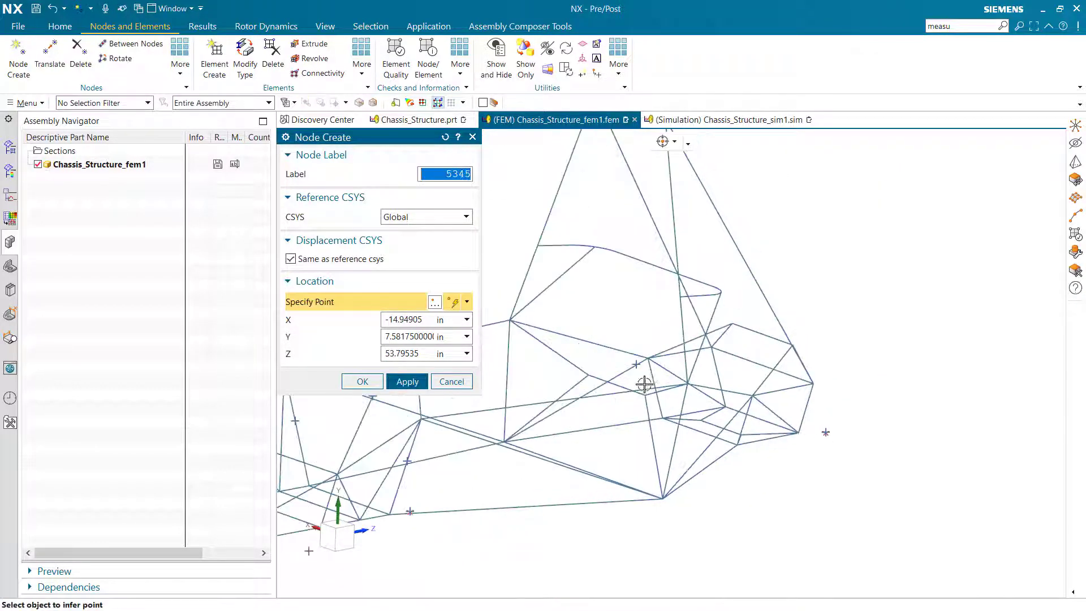
{"action": "scroll", "coordinate": [622, 356], "scroll_direction": "up", "scroll_amount": 3}
{"action": "middle_click_drag", "start_coordinate": [613, 342], "coordinate": [587, 328]}
{"action": "left_click", "coordinate": [586, 328]}
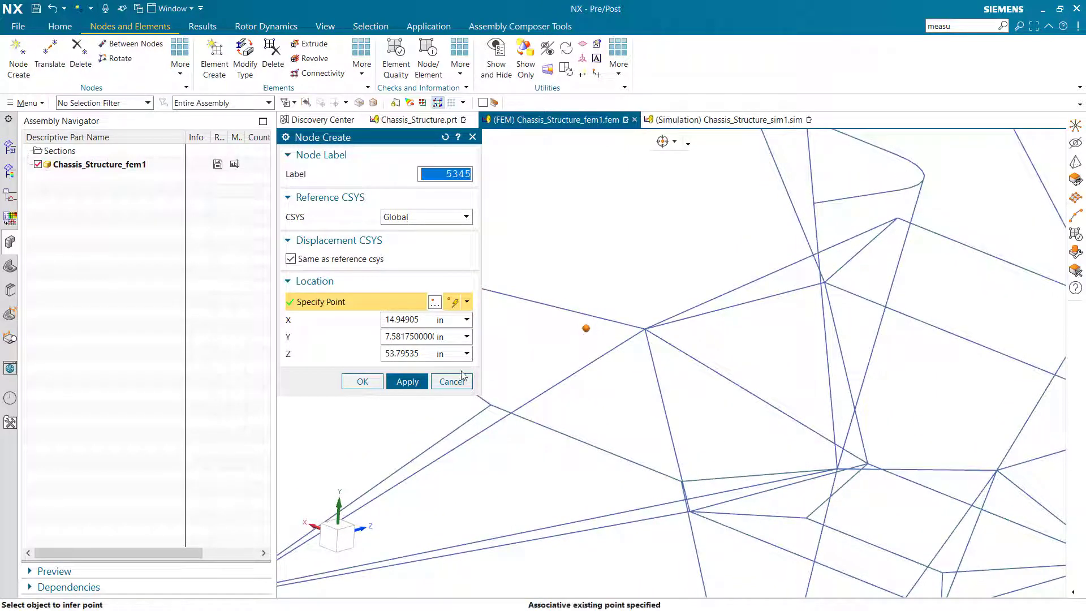
{"action": "left_click", "coordinate": [357, 381]}
Set up a node-to-node 1D connection from the negative-X rear outboard node to the four nearest rear frame nodes.
{"action": "scroll", "coordinate": [584, 327], "scroll_direction": "down", "scroll_amount": 3}
{"action": "middle_click_drag", "start_coordinate": [715, 323], "coordinate": [910, 307]}
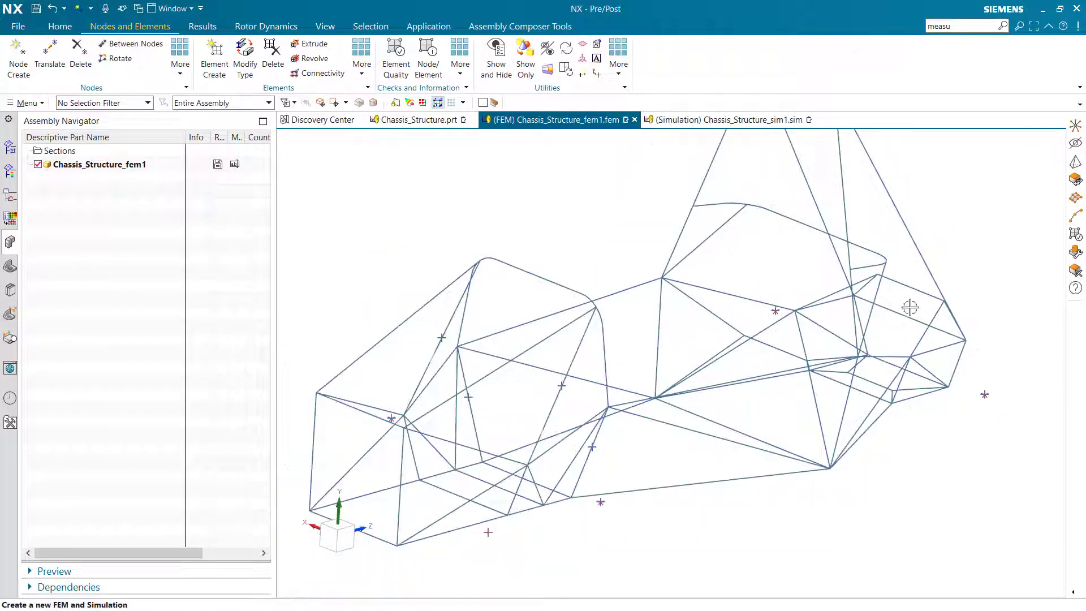
{"action": "left_click", "coordinate": [57, 28]}
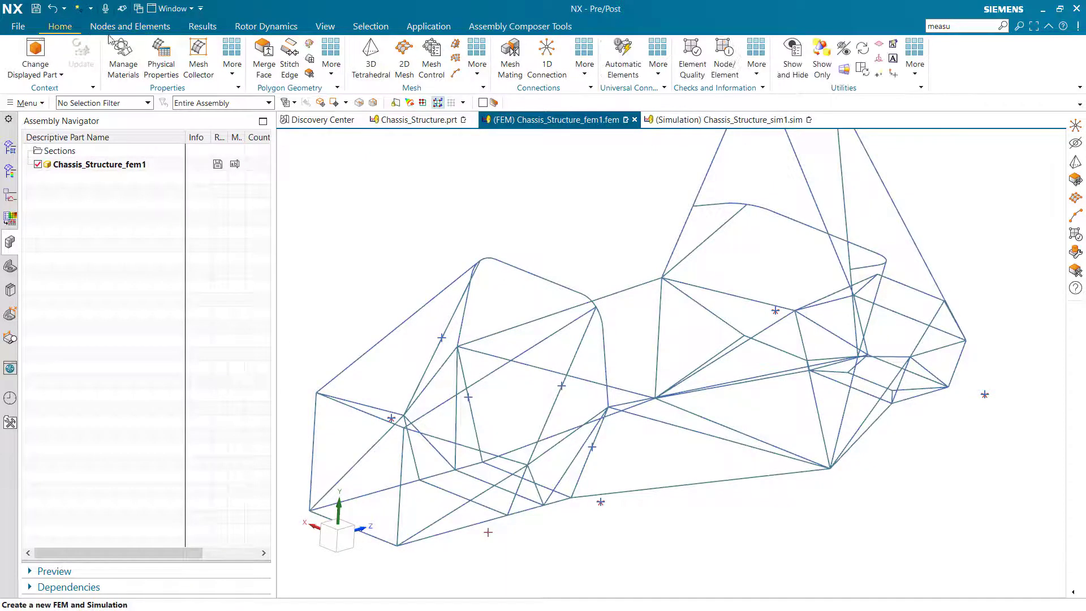
{"action": "left_click", "coordinate": [557, 59]}
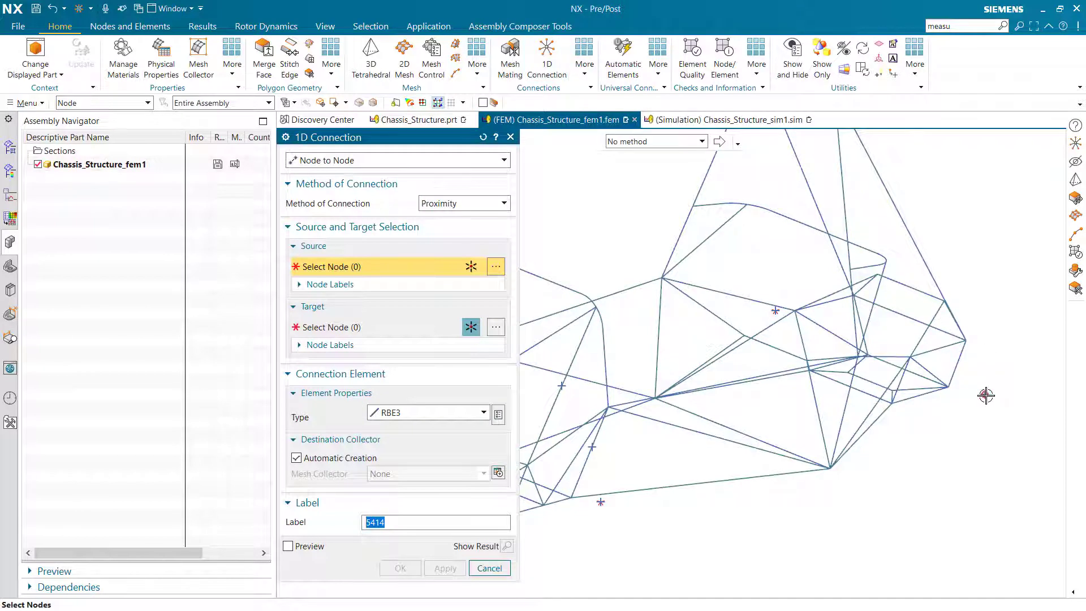
{"action": "left_click", "coordinate": [985, 394]}
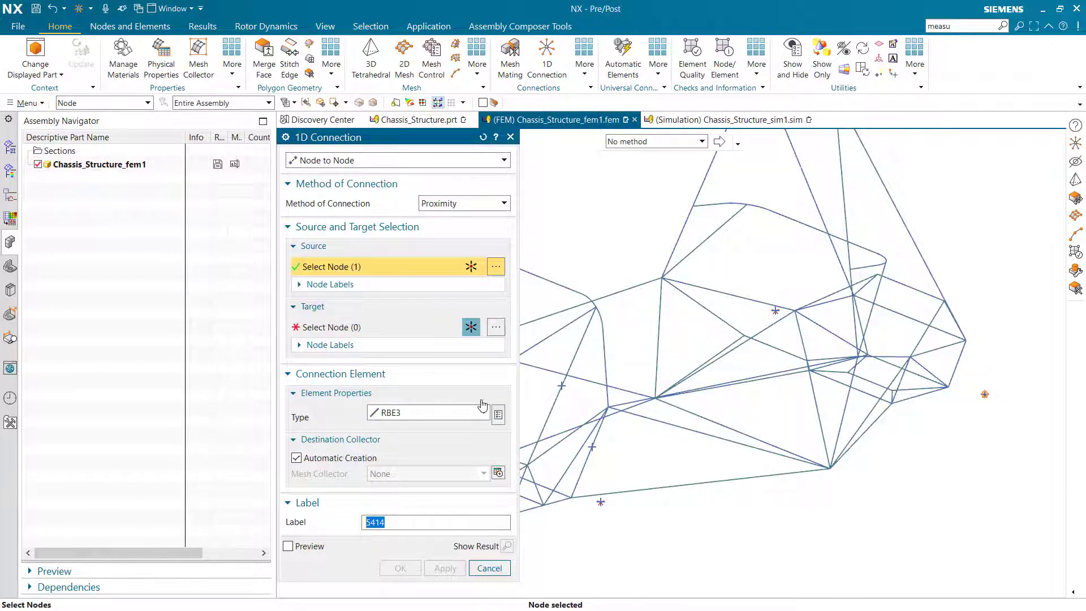
{"action": "left_click", "coordinate": [350, 328]}
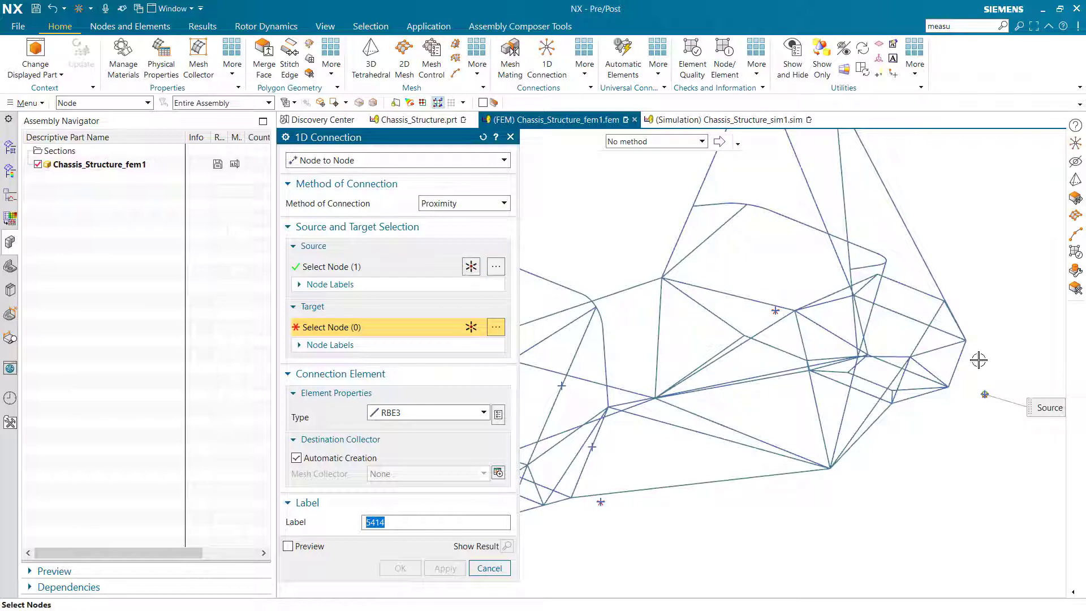
{"action": "scroll", "coordinate": [978, 360], "scroll_direction": "down", "scroll_amount": 3}
{"action": "left_click", "coordinate": [944, 310]}
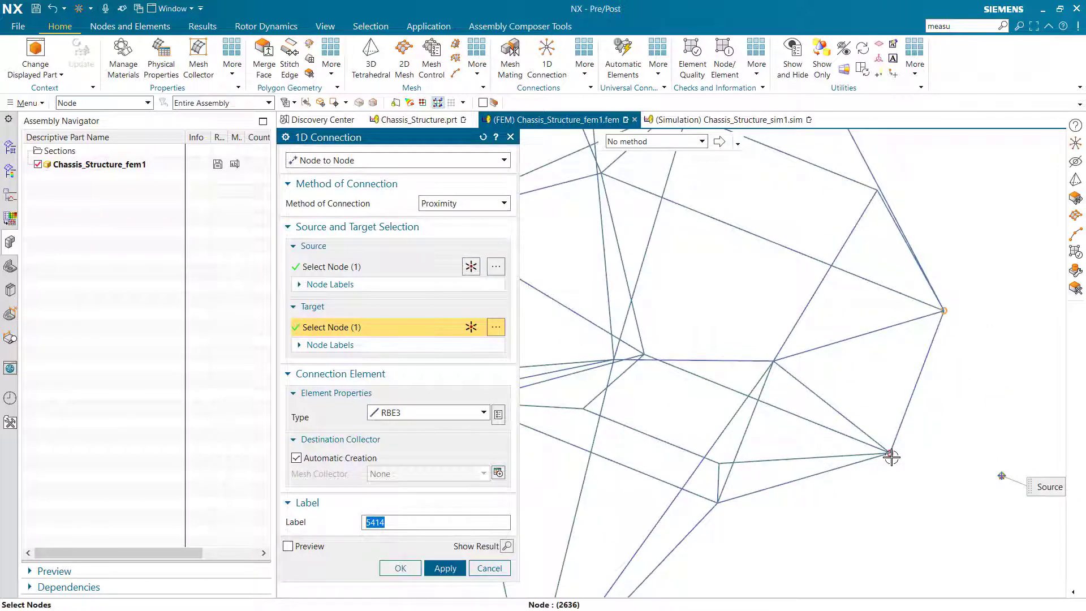
{"action": "left_click", "coordinate": [891, 457]}
{"action": "middle_click_drag", "start_coordinate": [731, 500], "coordinate": [664, 456]}
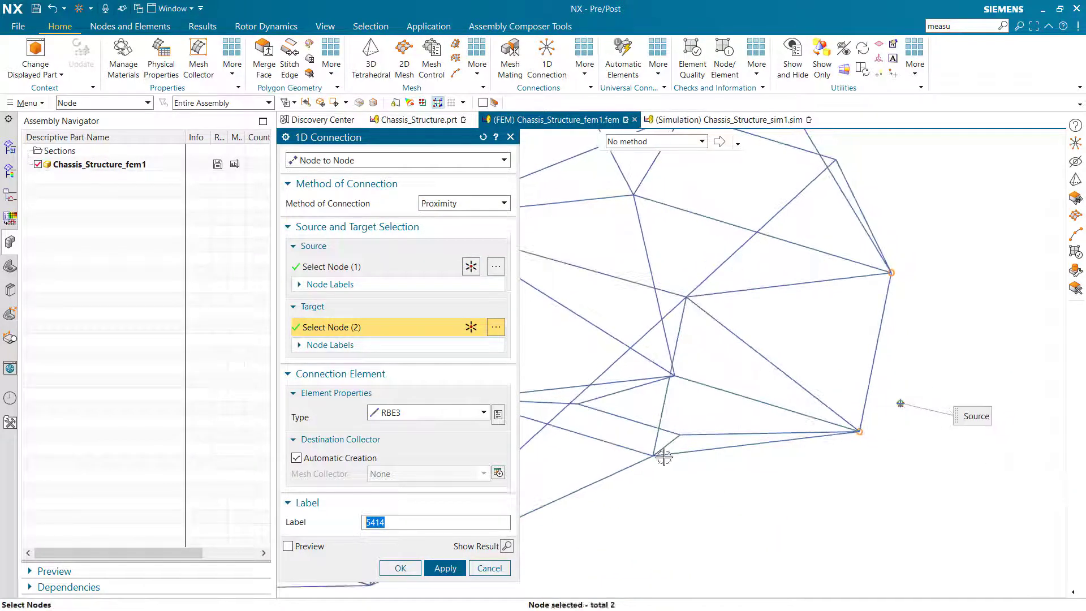
{"action": "left_click", "coordinate": [653, 455]}
{"action": "left_click", "coordinate": [686, 296]}
Set the connection element type to RBE2 and create the connection.
{"action": "left_click", "coordinate": [404, 416]}
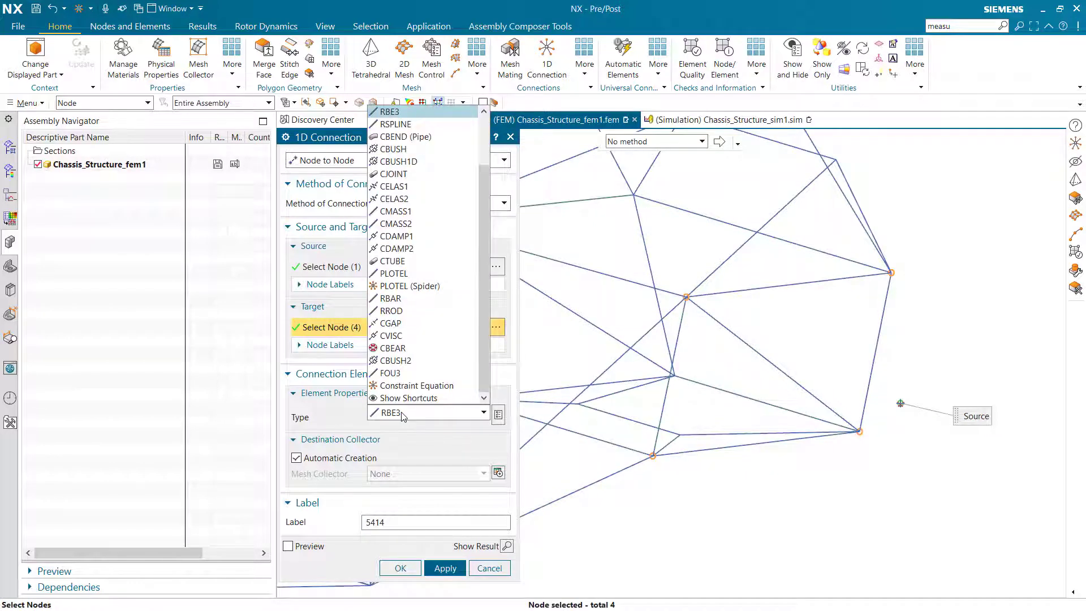
{"action": "scroll", "coordinate": [398, 237], "scroll_direction": "up", "scroll_amount": 2}
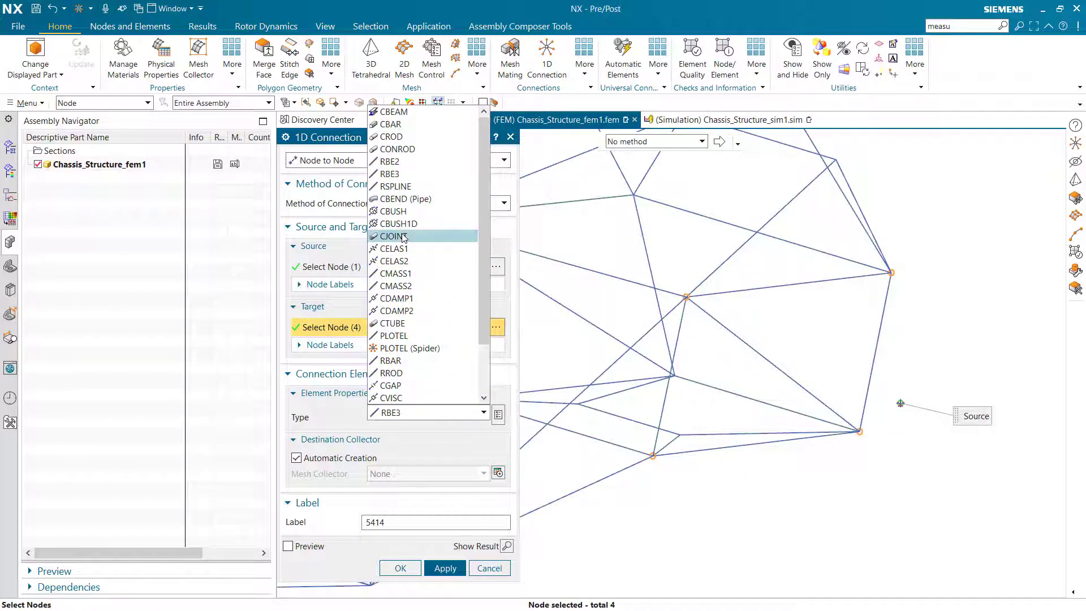
{"action": "left_click", "coordinate": [389, 162]}
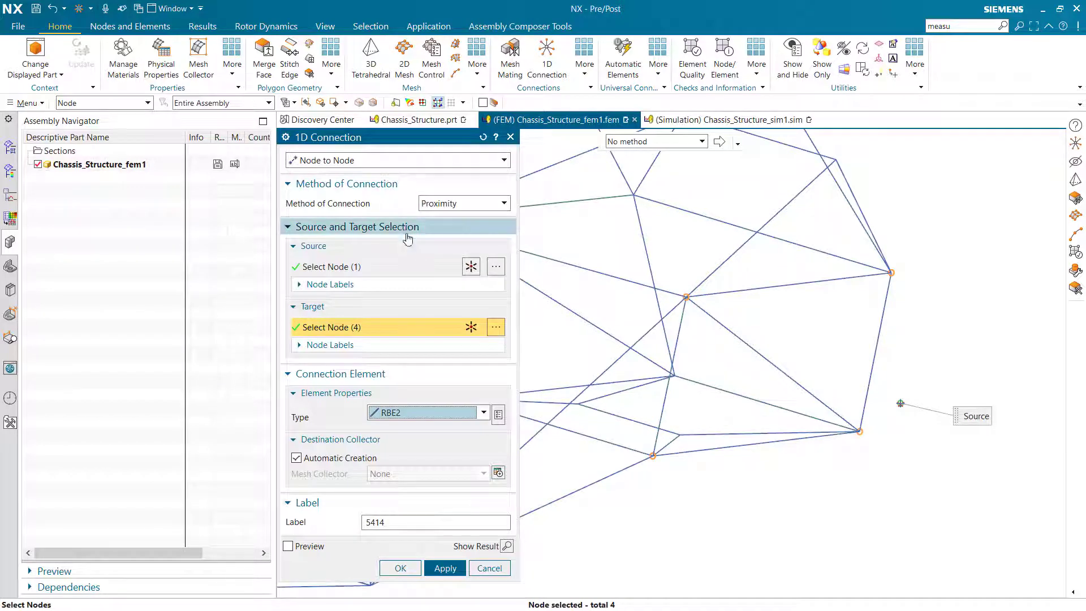
{"action": "left_click", "coordinate": [445, 567]}
Create the matching RBE2 connection from the opposite rear outboard node to its four adjacent frame nodes.
{"action": "middle_click_drag", "start_coordinate": [972, 506], "coordinate": [1022, 486]}
{"action": "scroll", "coordinate": [631, 339], "scroll_direction": "up", "scroll_amount": 4}
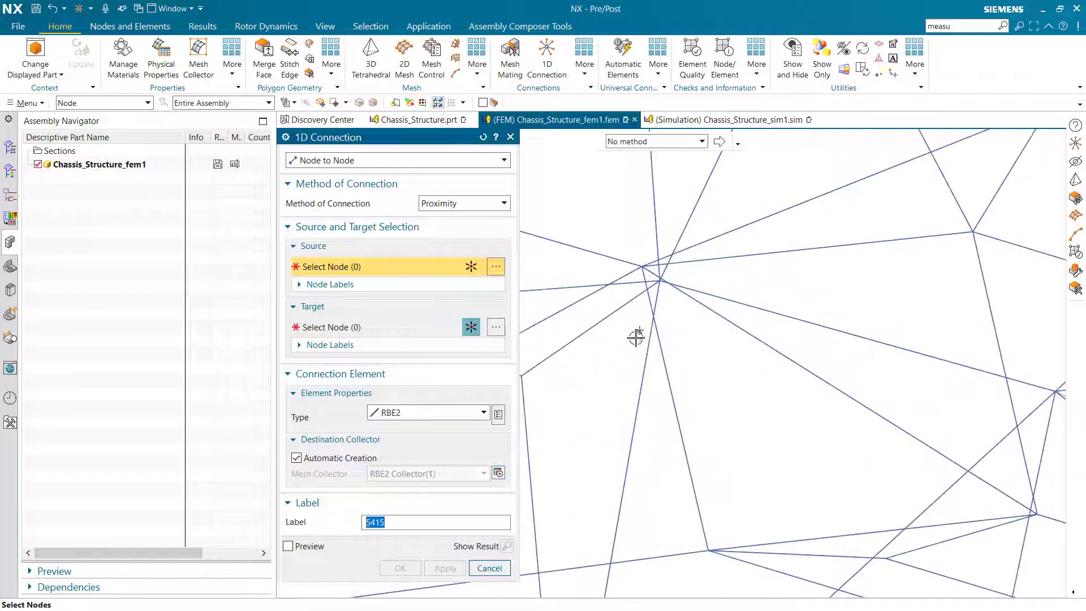
{"action": "left_click", "coordinate": [640, 330]}
{"action": "middle_click", "coordinate": [640, 330]}
{"action": "left_click", "coordinate": [708, 549]}
{"action": "left_click", "coordinate": [1037, 514]}
{"action": "left_click", "coordinate": [973, 232]}
{"action": "left_click", "coordinate": [642, 267]}
{"action": "middle_click_drag", "start_coordinate": [691, 397], "coordinate": [626, 372]}
{"action": "middle_click", "coordinate": [656, 490]}
Create an RBE3 connection from the positive-X front outboard node to the four surrounding front frame nodes.
{"action": "scroll", "coordinate": [657, 490], "scroll_direction": "down", "scroll_amount": 6}
{"action": "mouse_move", "coordinate": [837, 424]}
{"action": "middle_mouse_down"}
{"action": "mouse_move", "coordinate": [897, 407]}
{"action": "mouse_move", "coordinate": [837, 424]}
{"action": "middle_mouse_up"}
{"action": "scroll", "coordinate": [775, 435], "scroll_direction": "up", "scroll_amount": 2}
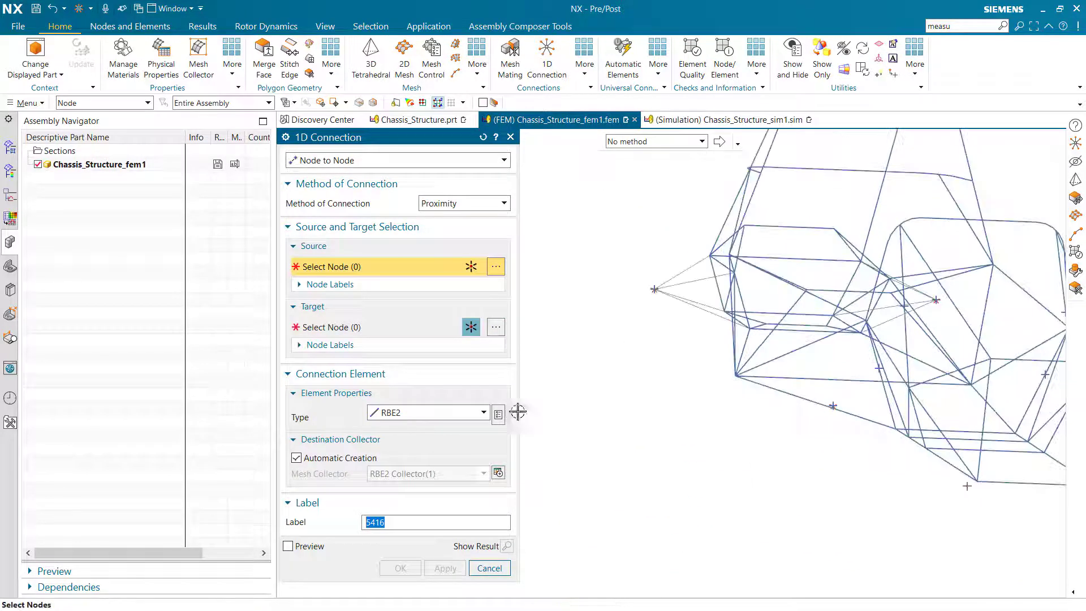
{"action": "left_click", "coordinate": [413, 414]}
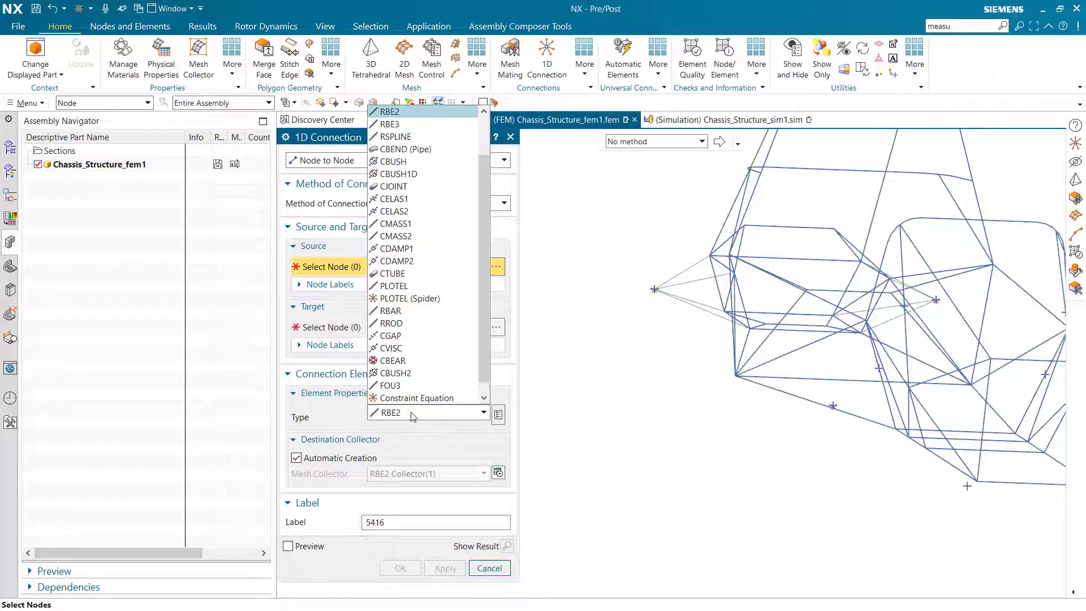
{"action": "left_click", "coordinate": [390, 124]}
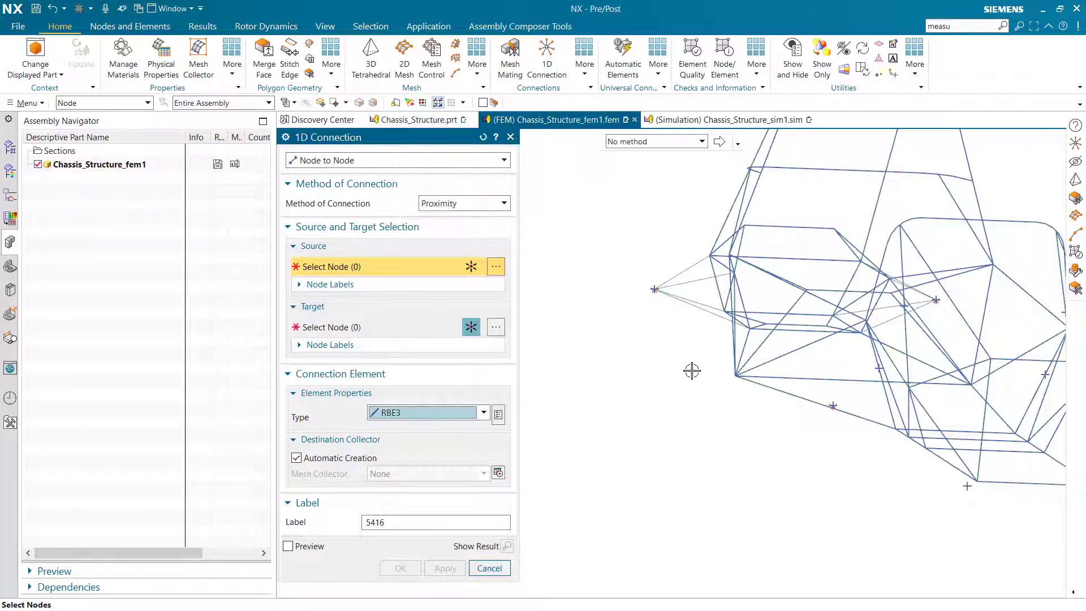
{"action": "left_click", "coordinate": [839, 405]}
{"action": "middle_click_drag", "start_coordinate": [886, 442], "coordinate": [963, 447]}
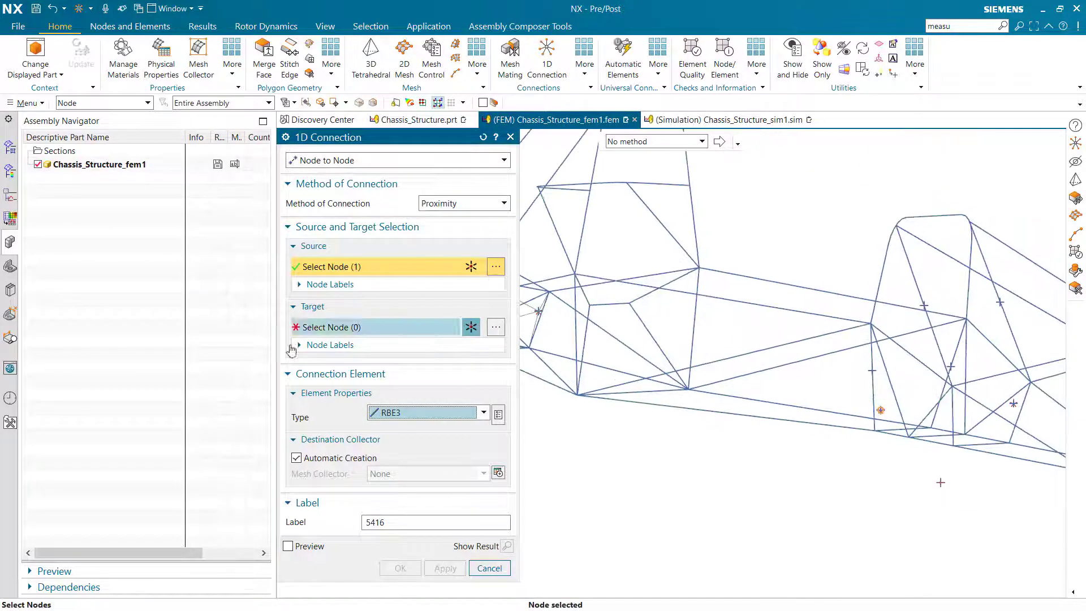
{"action": "left_click", "coordinate": [296, 333]}
{"action": "left_click", "coordinate": [872, 371]}
{"action": "left_click", "coordinate": [954, 383]}
{"action": "scroll", "coordinate": [954, 445], "scroll_direction": "up", "scroll_amount": 2}
{"action": "left_click", "coordinate": [954, 446]}
{"action": "left_click", "coordinate": [830, 424]}
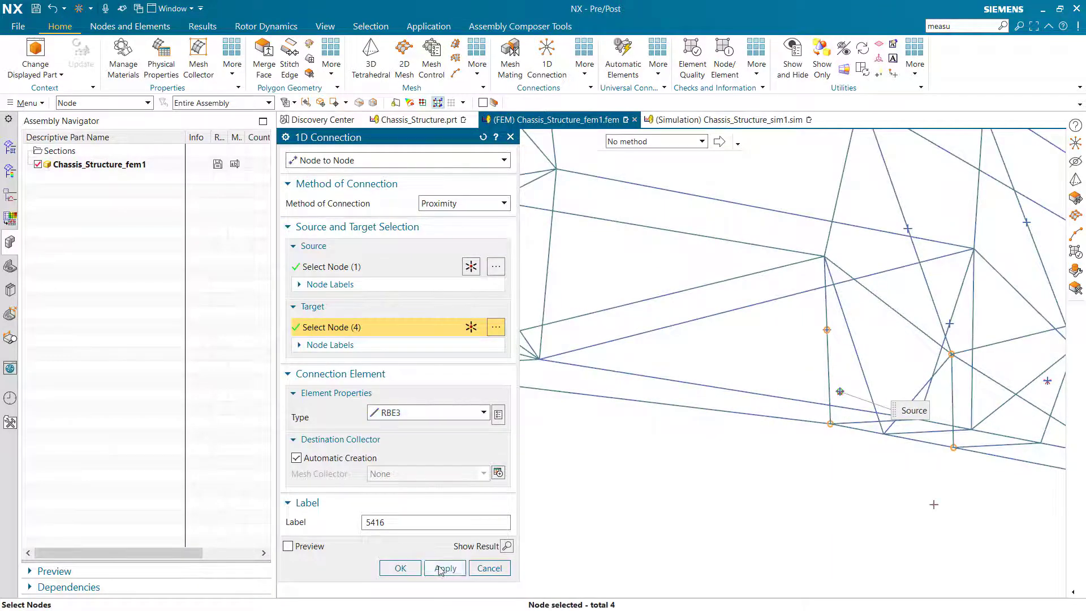
{"action": "left_click", "coordinate": [445, 569]}
Create the matching RBE3 connection from the negative-X front outboard node to its four surrounding frame nodes.
{"action": "scroll", "coordinate": [651, 484], "scroll_direction": "down", "scroll_amount": 2}
{"action": "middle_click_drag", "start_coordinate": [903, 419], "coordinate": [824, 424]}
{"action": "scroll", "coordinate": [828, 422], "scroll_direction": "up", "scroll_amount": 3}
{"action": "left_click", "coordinate": [833, 419]}
{"action": "left_click", "coordinate": [416, 329]}
{"action": "left_click", "coordinate": [859, 335]}
{"action": "left_click", "coordinate": [701, 350]}
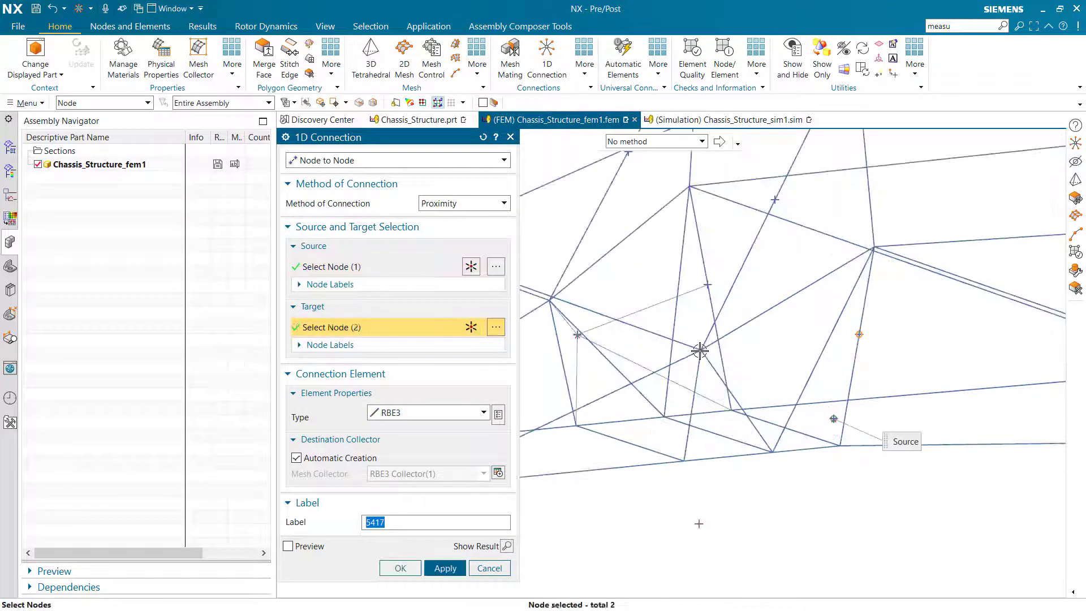
{"action": "left_click", "coordinate": [684, 461]}
{"action": "left_click", "coordinate": [840, 446]}
{"action": "middle_click", "coordinate": [838, 468]}
{"action": "scroll", "coordinate": [617, 565], "scroll_direction": "down", "scroll_amount": 6}
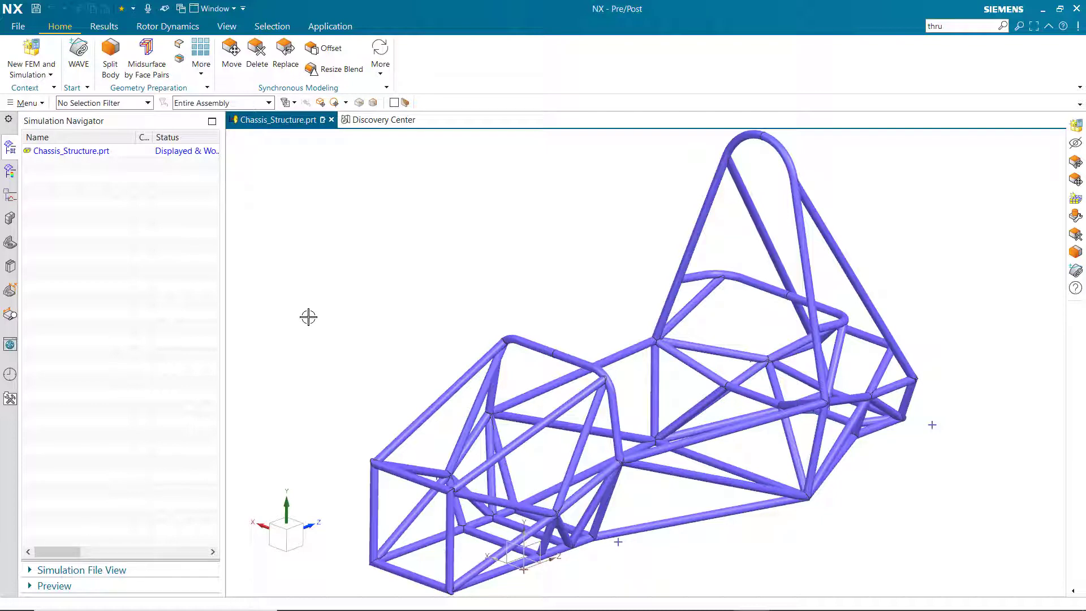
Create a new FEM and simulation of the solid chassis with an idealized part, including points in the geometry options.
{"action": "left_click", "coordinate": [32, 50]}
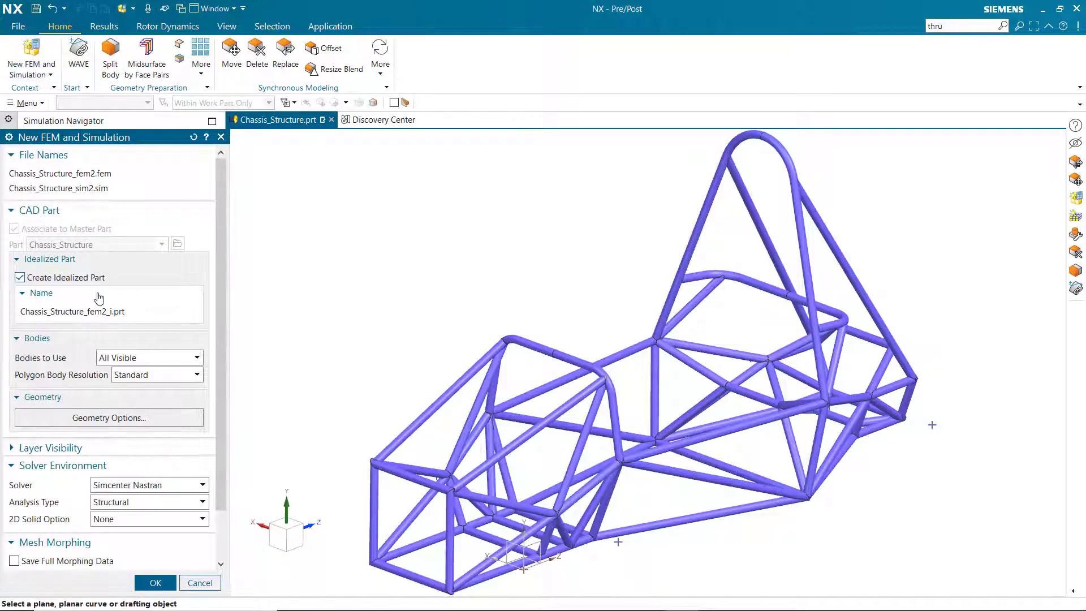
{"action": "left_click", "coordinate": [119, 419]}
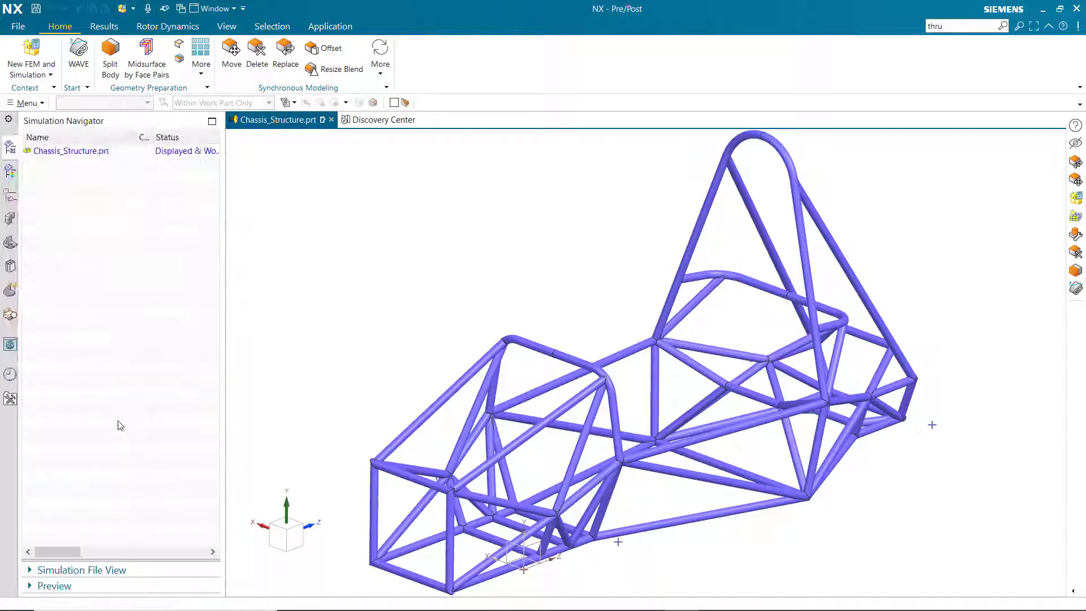
{"action": "left_click", "coordinate": [15, 173]}
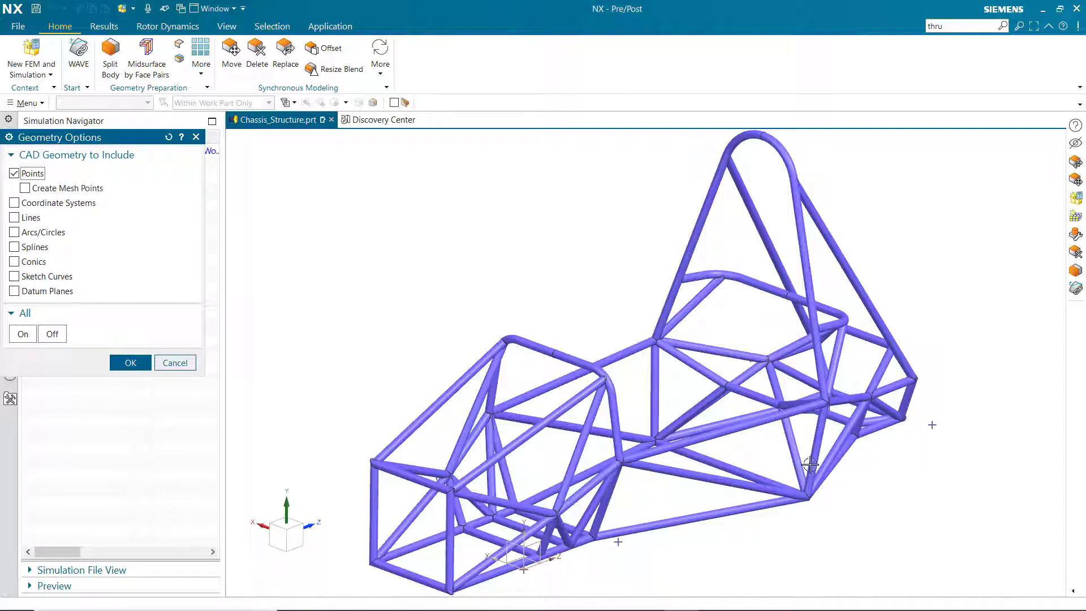
{"action": "left_click", "coordinate": [132, 364]}
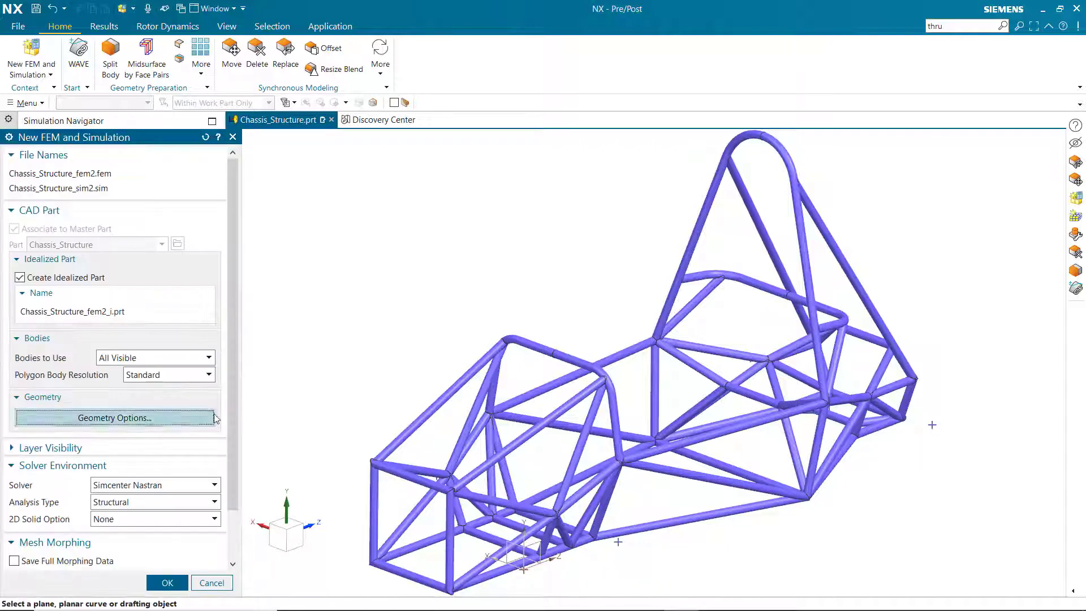
{"action": "scroll", "coordinate": [226, 478], "scroll_direction": "down", "scroll_amount": 2}
{"action": "left_click", "coordinate": [167, 580]}
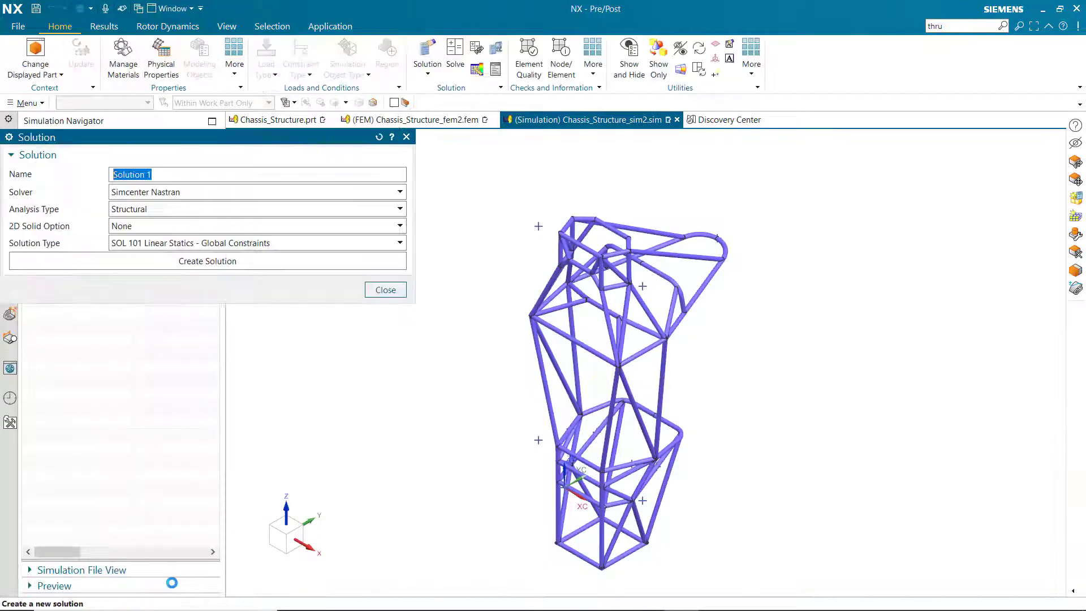
Name the solution Torsion Test 3D and create it as Simcenter Nastran SOL 101 Linear Statics - Global Constraints.
{"action": "left_click", "coordinate": [164, 170]}
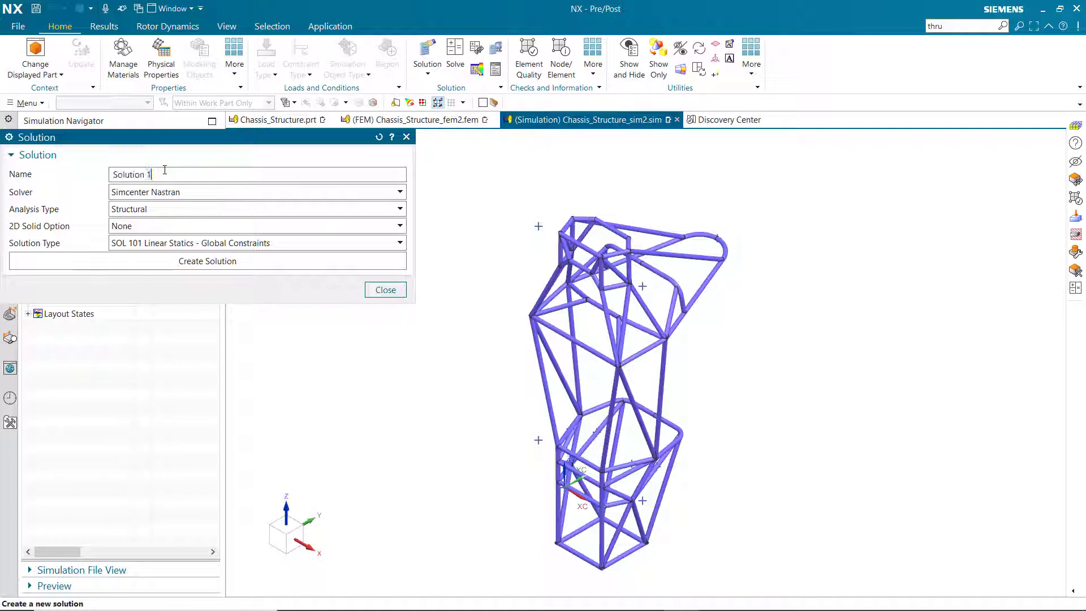
{"action": "type", "text": "Torsion Test 3D"}
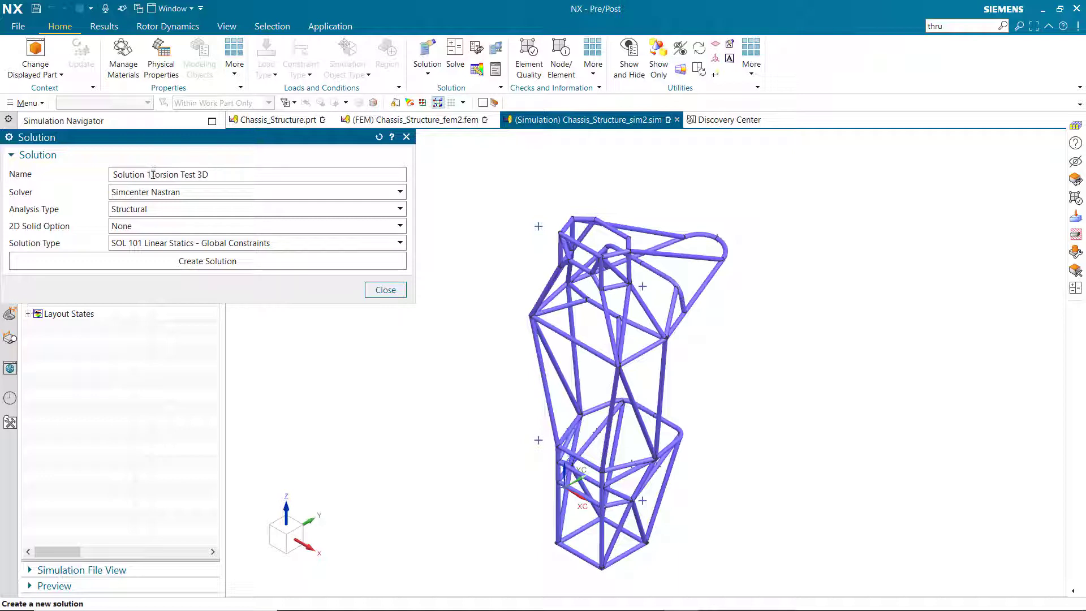
{"action": "left_click_drag", "start_coordinate": [146, 177], "coordinate": [100, 180]}
{"action": "key", "text": "BackSpace"}
{"action": "left_click", "coordinate": [204, 264]}
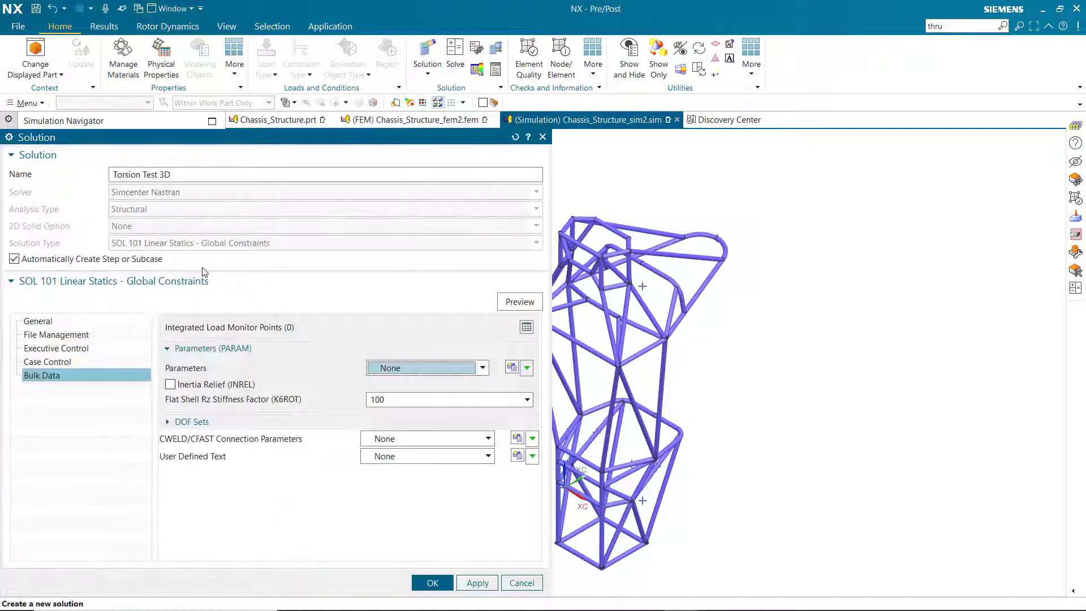
Add a solution parameters object with AUTOMPC set to YES and confirm the solution.
{"action": "left_click", "coordinate": [511, 367]}
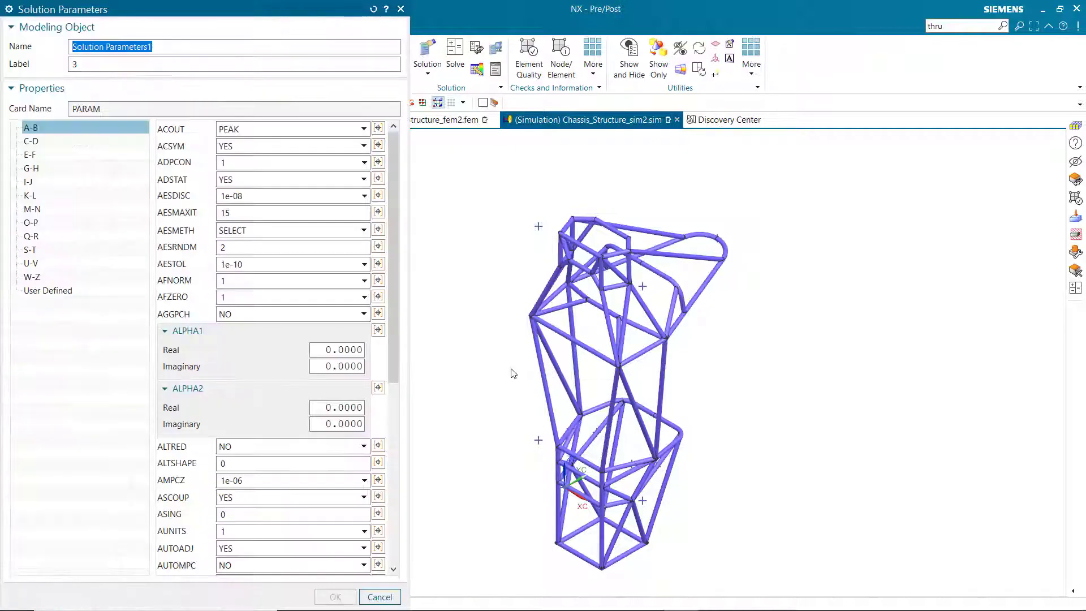
{"action": "scroll", "coordinate": [263, 360], "scroll_direction": "down", "scroll_amount": 5}
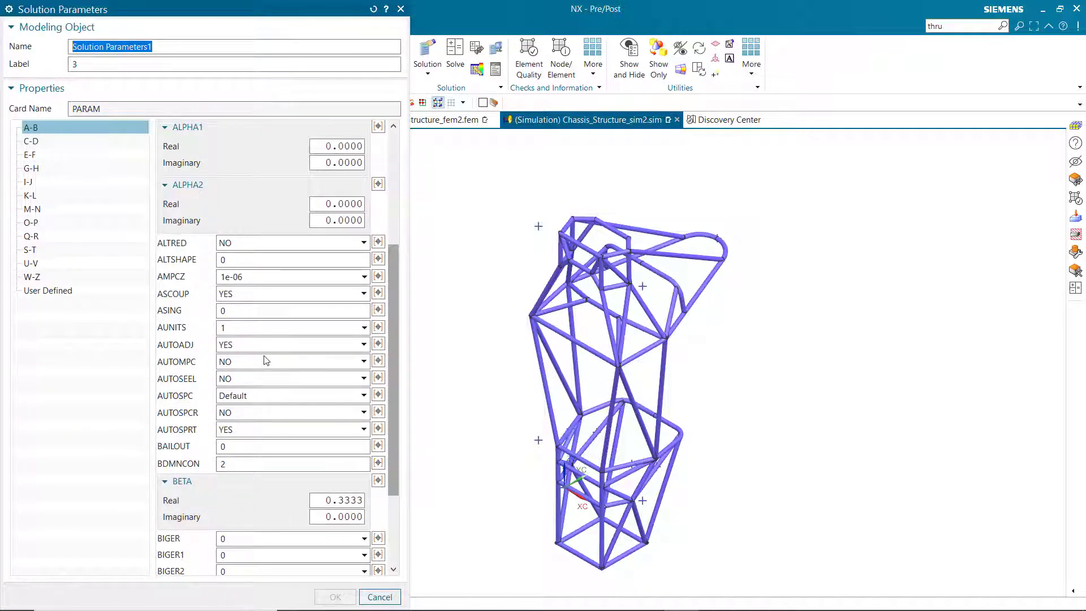
{"action": "left_click", "coordinate": [262, 365]}
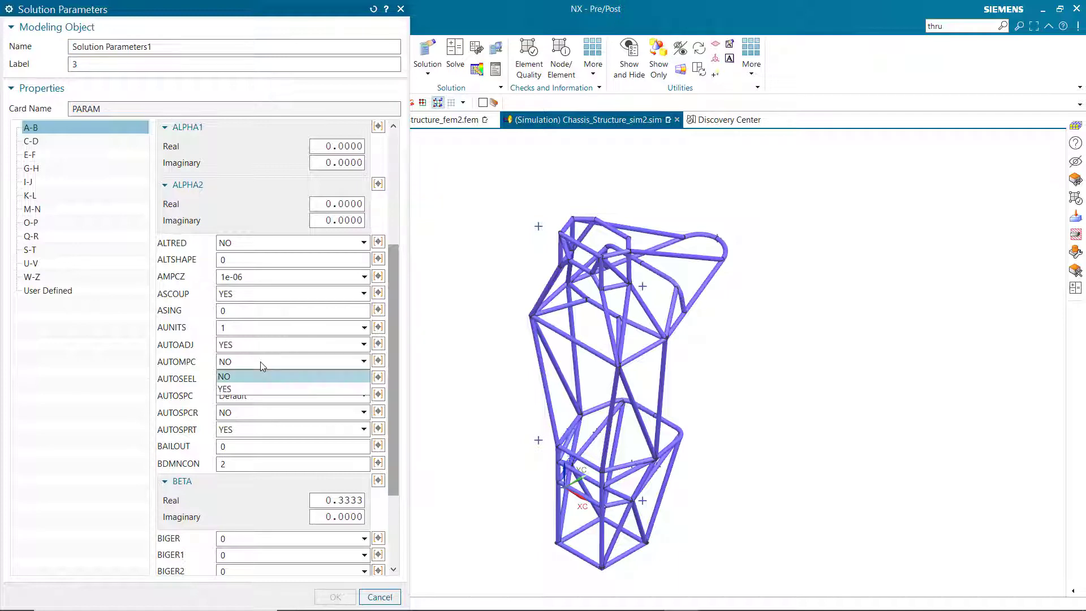
{"action": "left_click", "coordinate": [243, 389]}
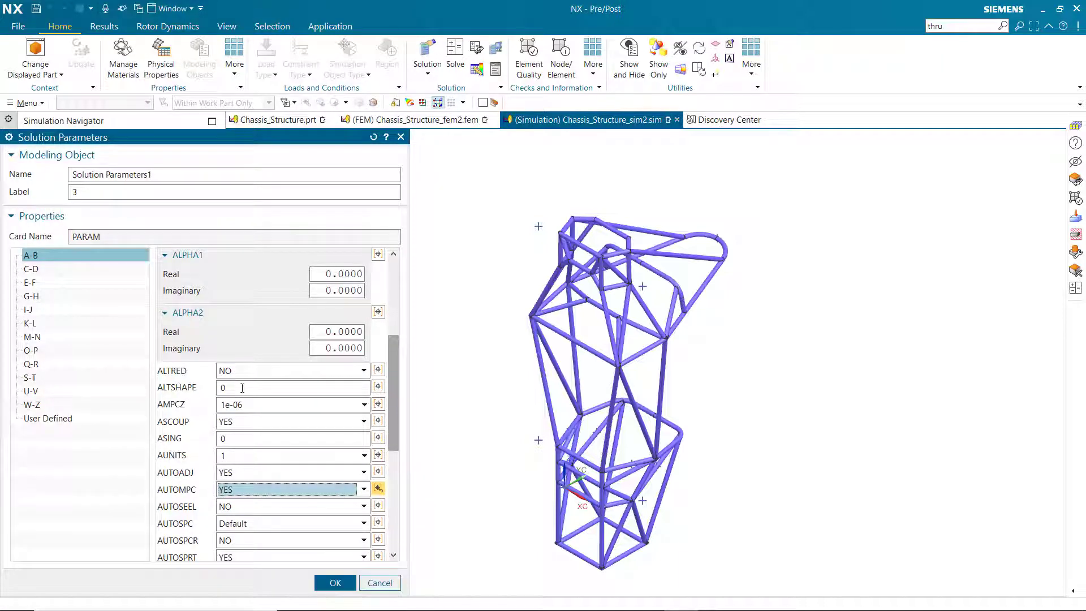
{"action": "left_click", "coordinate": [336, 582]}
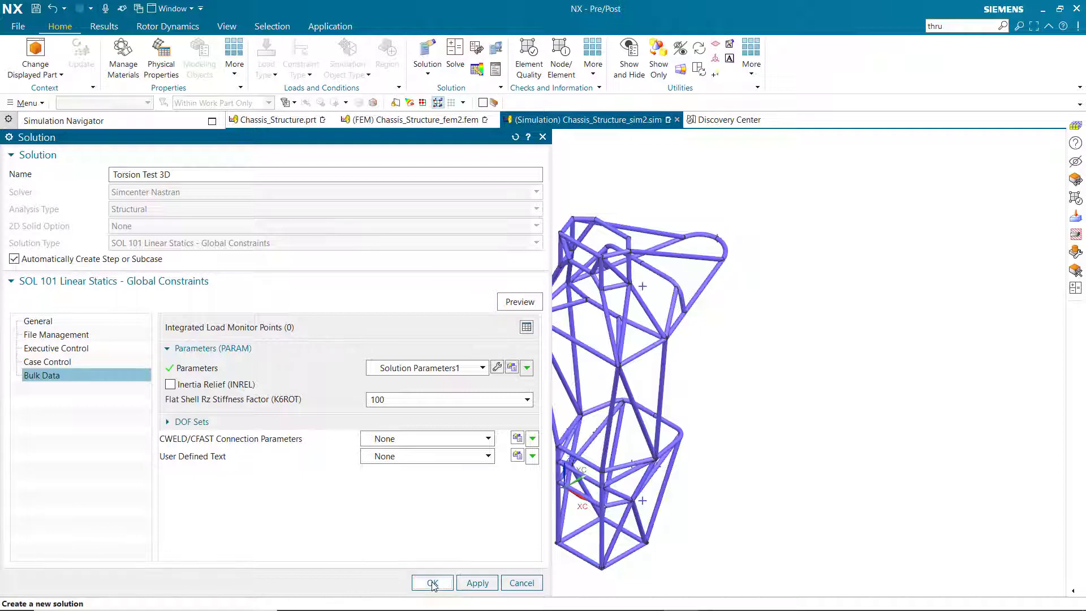
{"action": "left_click", "coordinate": [427, 582]}
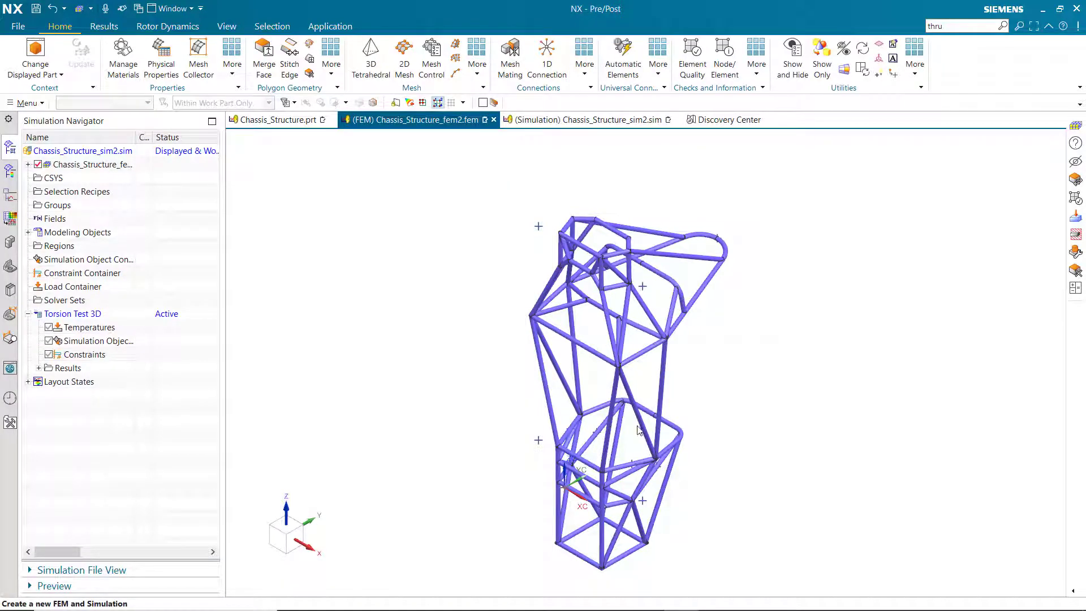
Set up a 3D tetrahedral mesh on the chassis body with CTETRA(10) elements, 0.3 in size, and the Mesh from Facets surface method.
{"action": "middle_click_drag", "start_coordinate": [623, 397], "coordinate": [470, 313]}
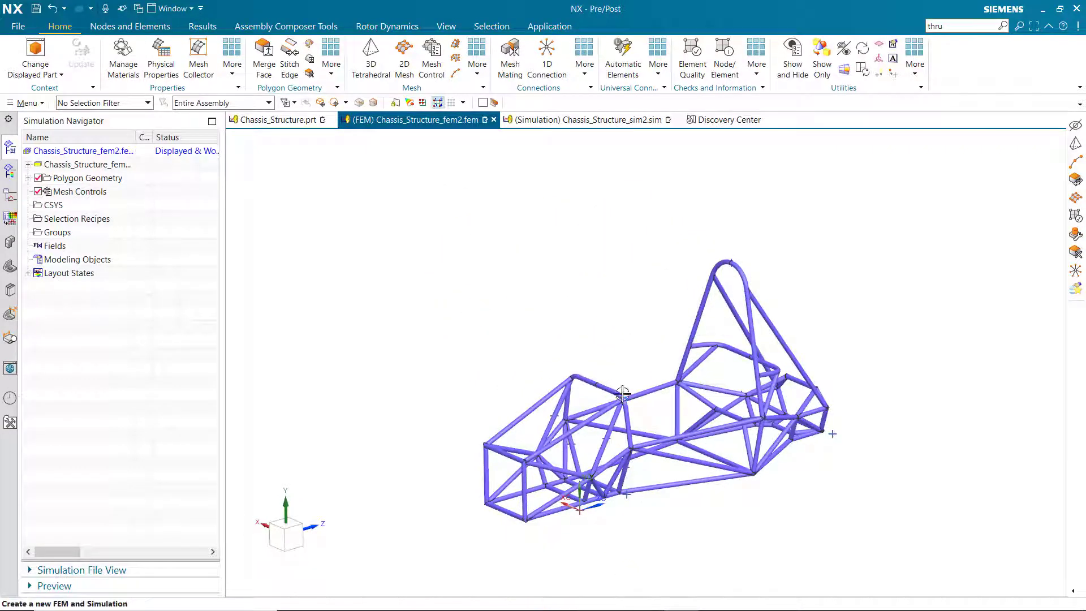
{"action": "scroll", "coordinate": [654, 419], "scroll_direction": "up", "scroll_amount": 2}
{"action": "scroll", "coordinate": [672, 463], "scroll_direction": "up", "scroll_amount": 1}
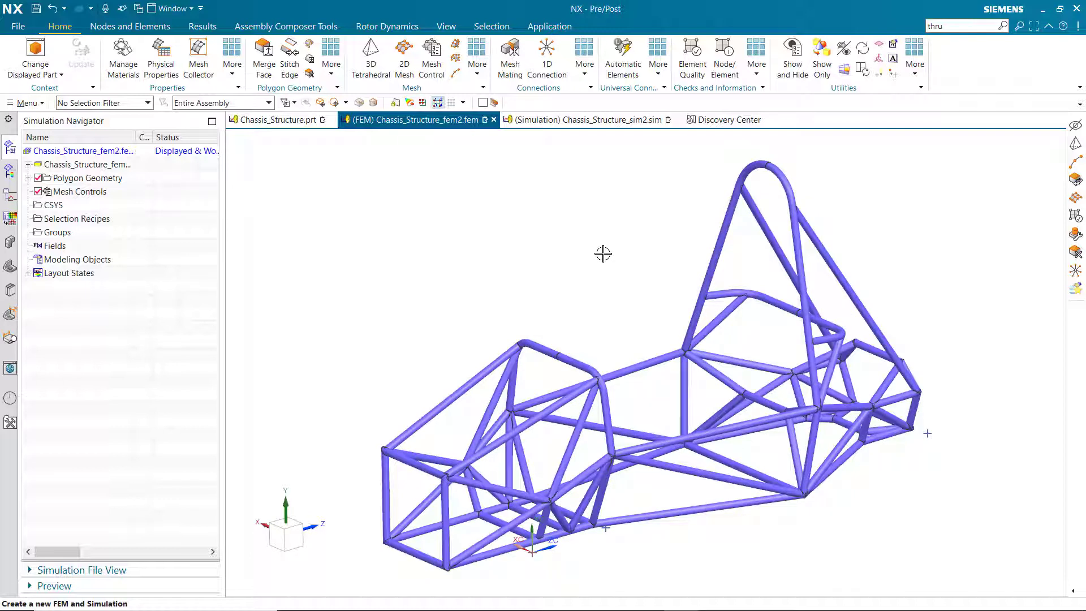
{"action": "left_click", "coordinate": [372, 56]}
{"action": "left_click", "coordinate": [641, 367]}
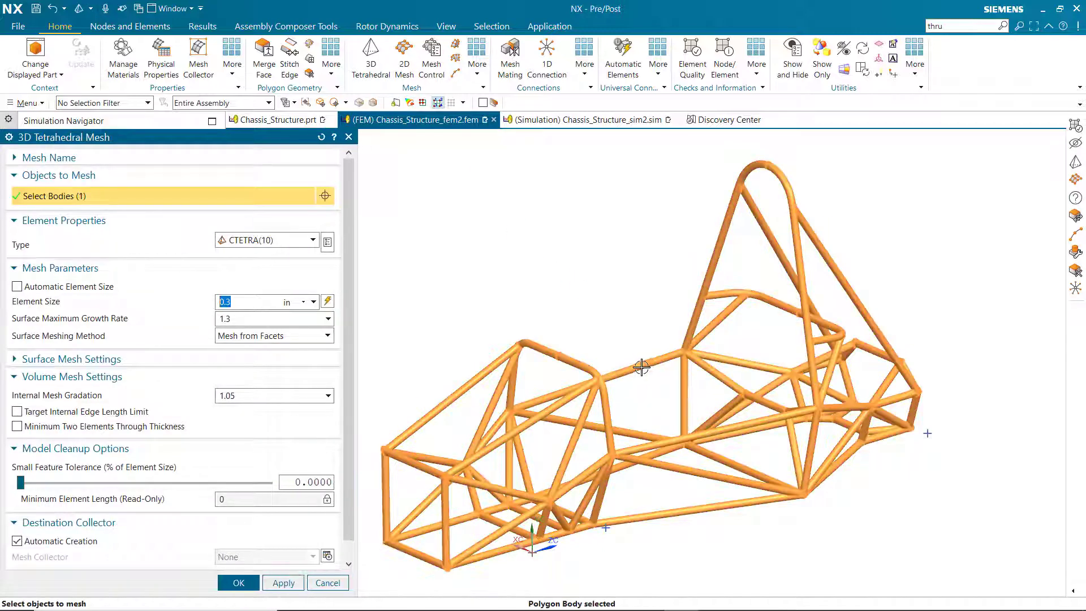
{"action": "left_click", "coordinate": [328, 301]}
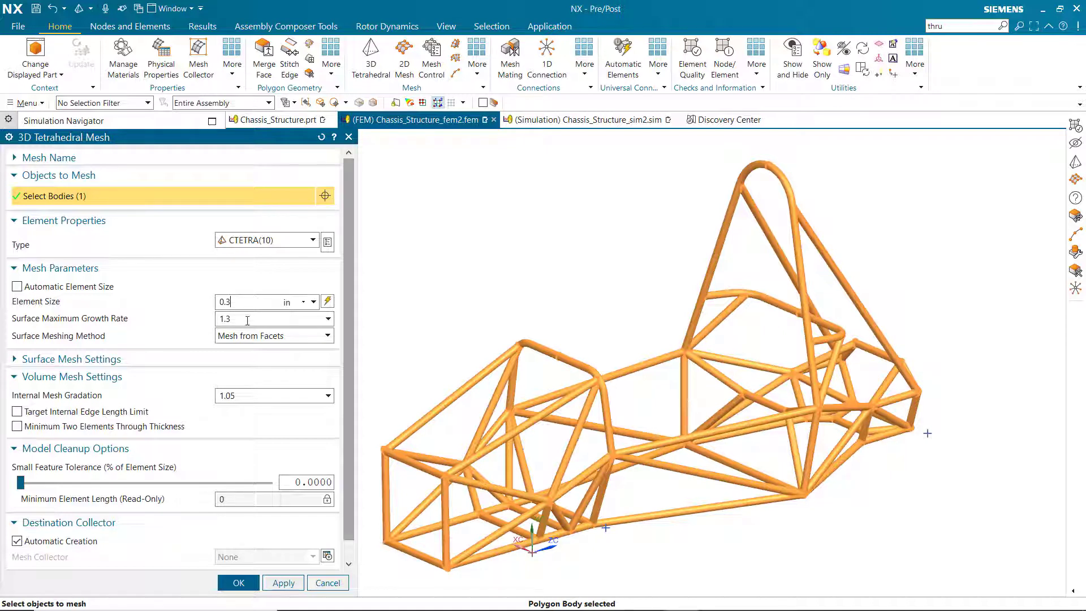
{"action": "left_click", "coordinate": [326, 336]}
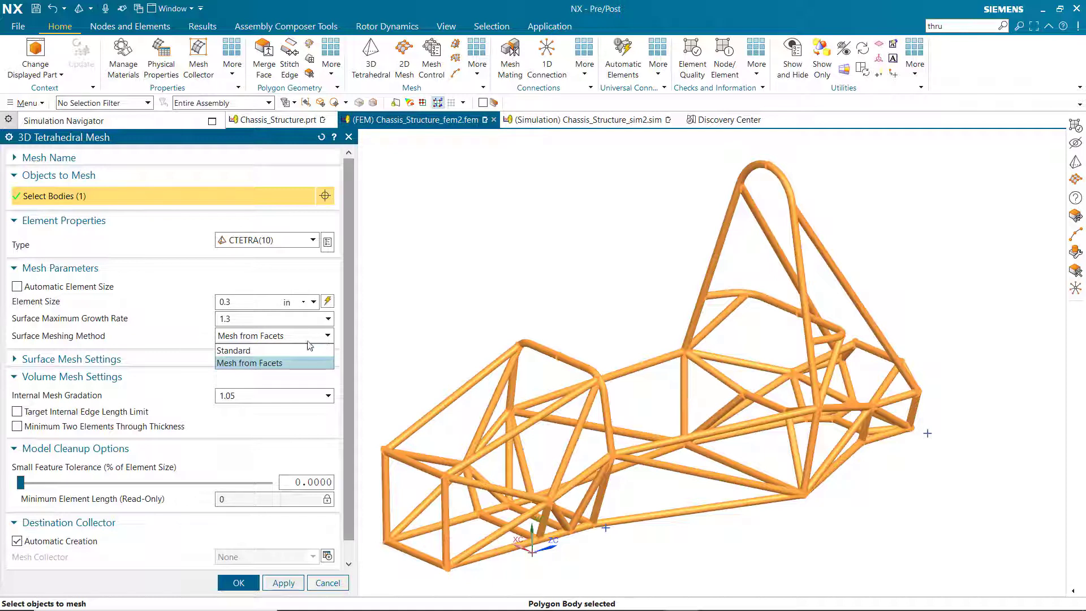
{"action": "left_click", "coordinate": [278, 364]}
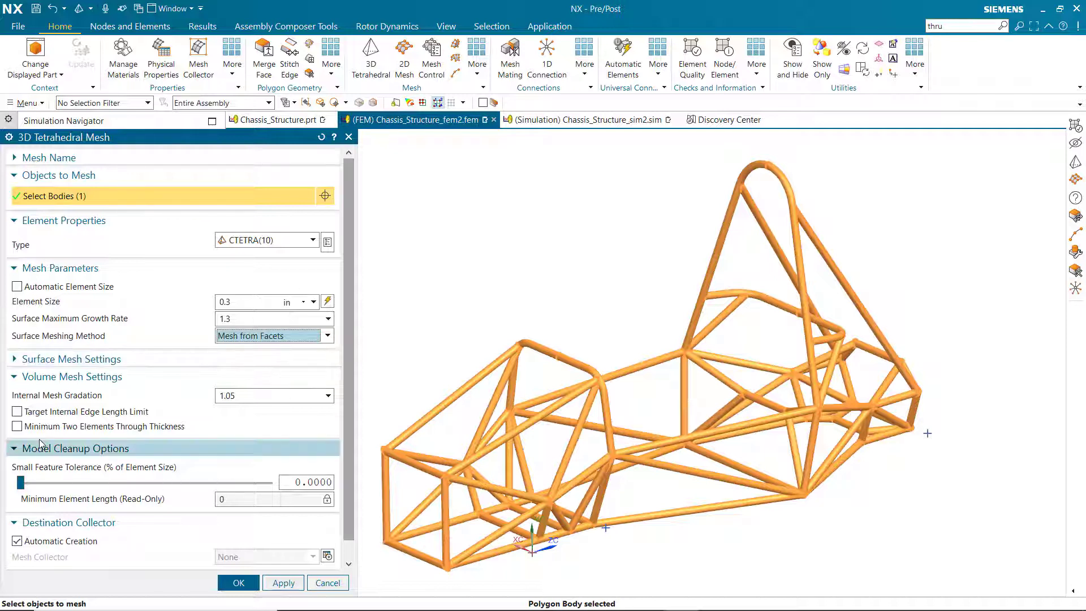
{"action": "left_click", "coordinate": [21, 485]}
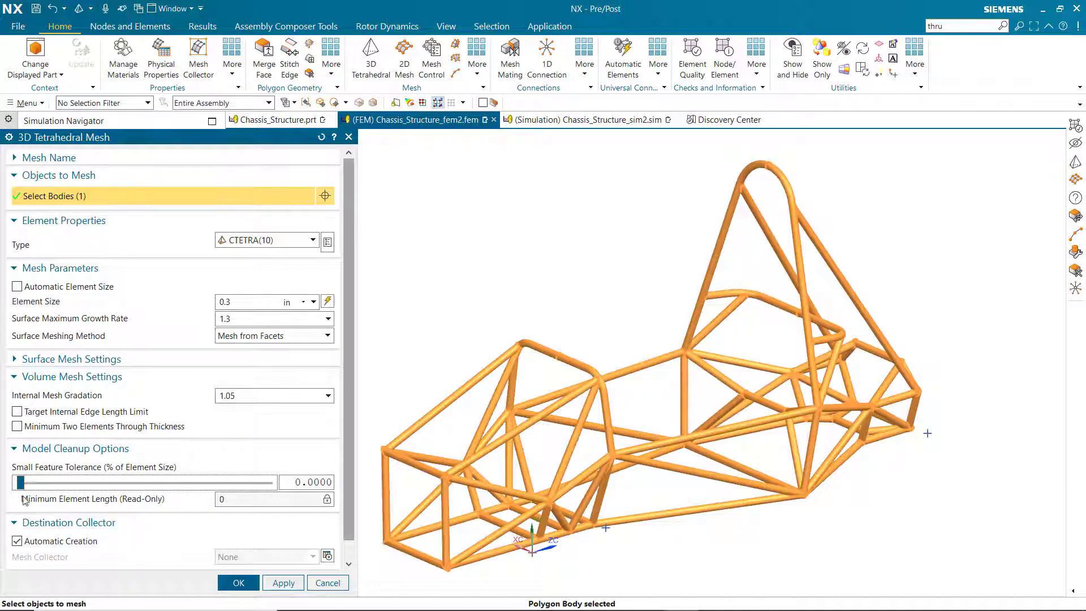
Assign the mesh a new solid collector with a PSOLID property using Steel, and generate the tetrahedral mesh.
{"action": "left_click", "coordinate": [327, 556]}
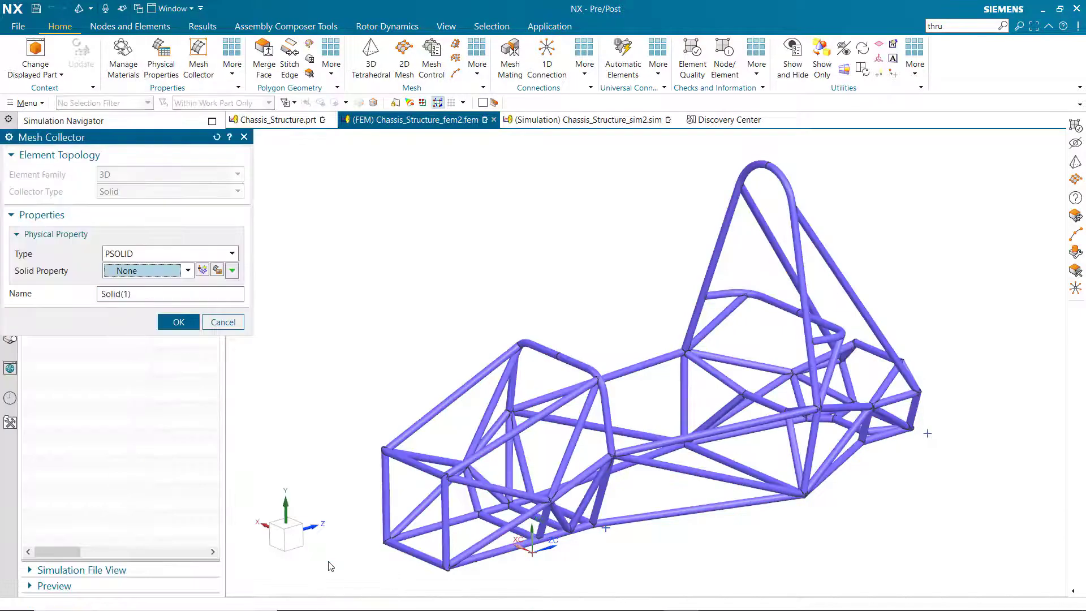
{"action": "left_click", "coordinate": [203, 270]}
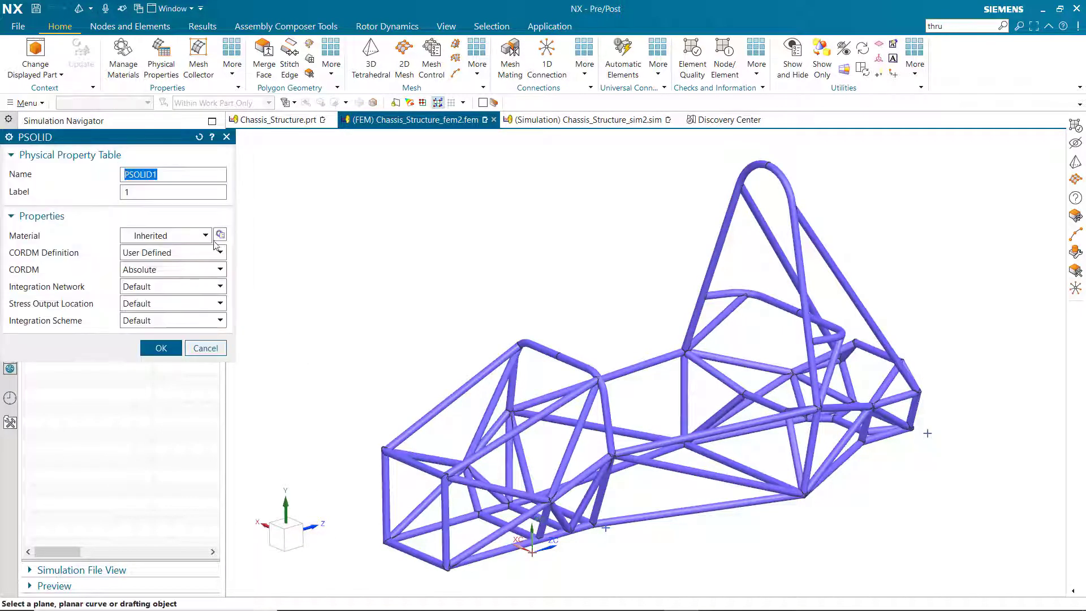
{"action": "left_click", "coordinate": [220, 234]}
{"action": "left_click_drag", "start_coordinate": [662, 269], "coordinate": [675, 470]}
{"action": "left_click", "coordinate": [35, 349]}
{"action": "left_click", "coordinate": [608, 582]}
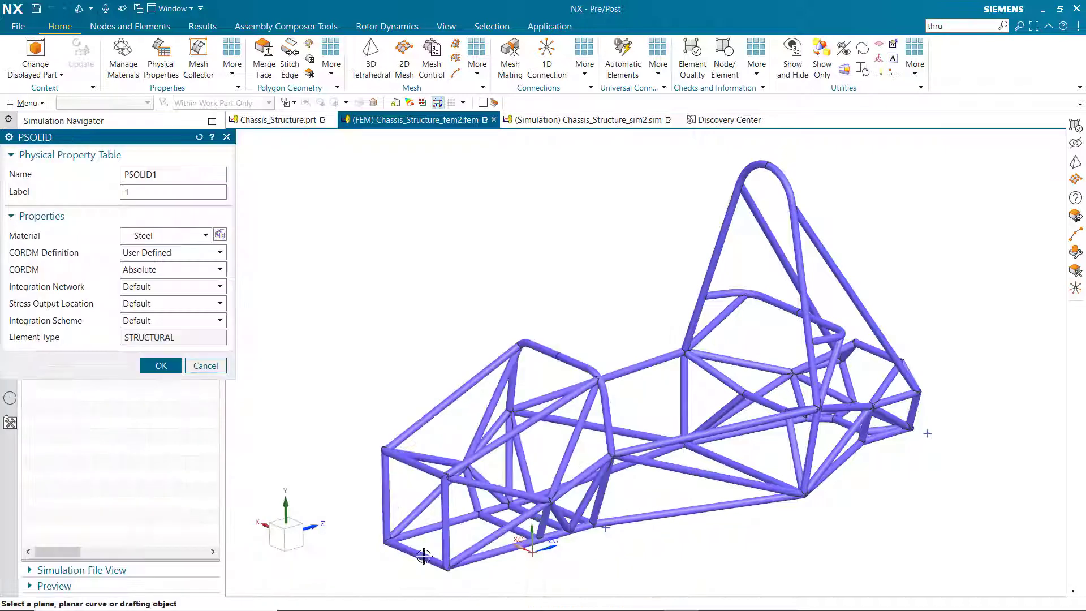
{"action": "left_click", "coordinate": [161, 365]}
{"action": "left_click", "coordinate": [178, 324]}
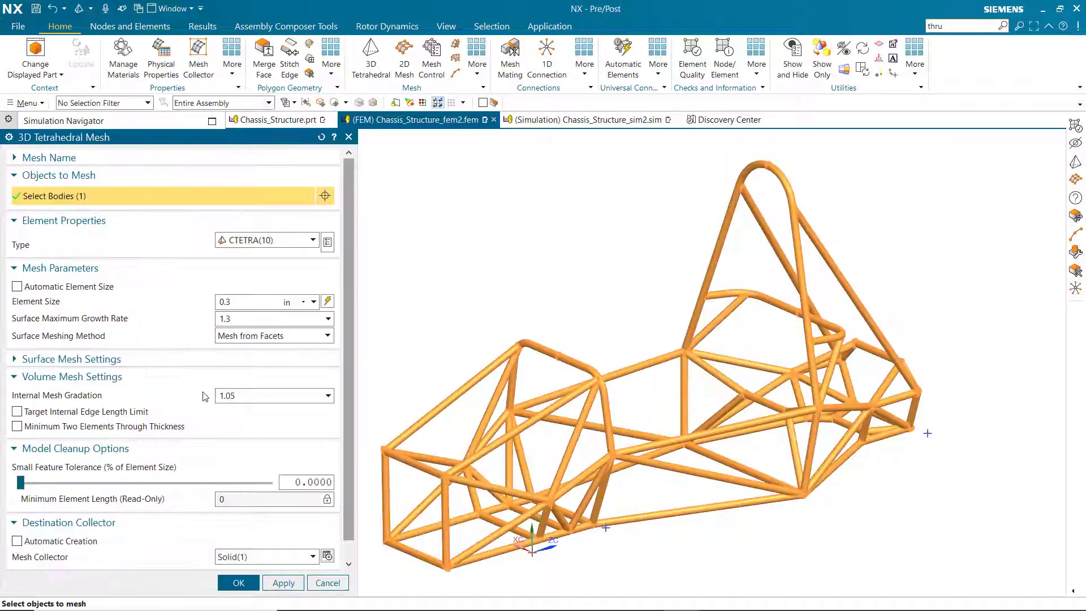
{"action": "left_click", "coordinate": [238, 583]}
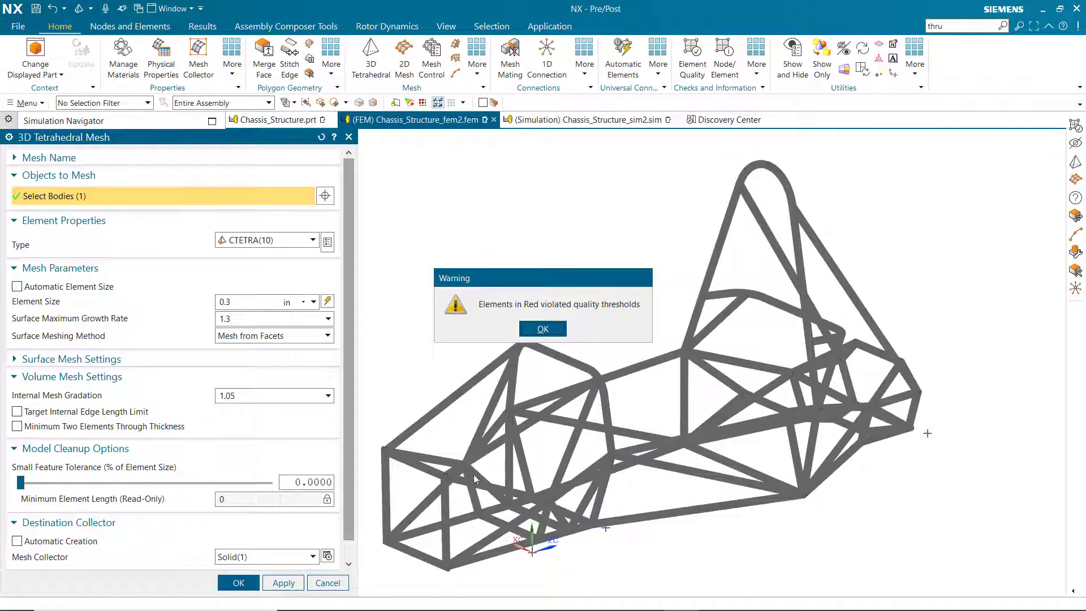
{"action": "left_click", "coordinate": [532, 328]}
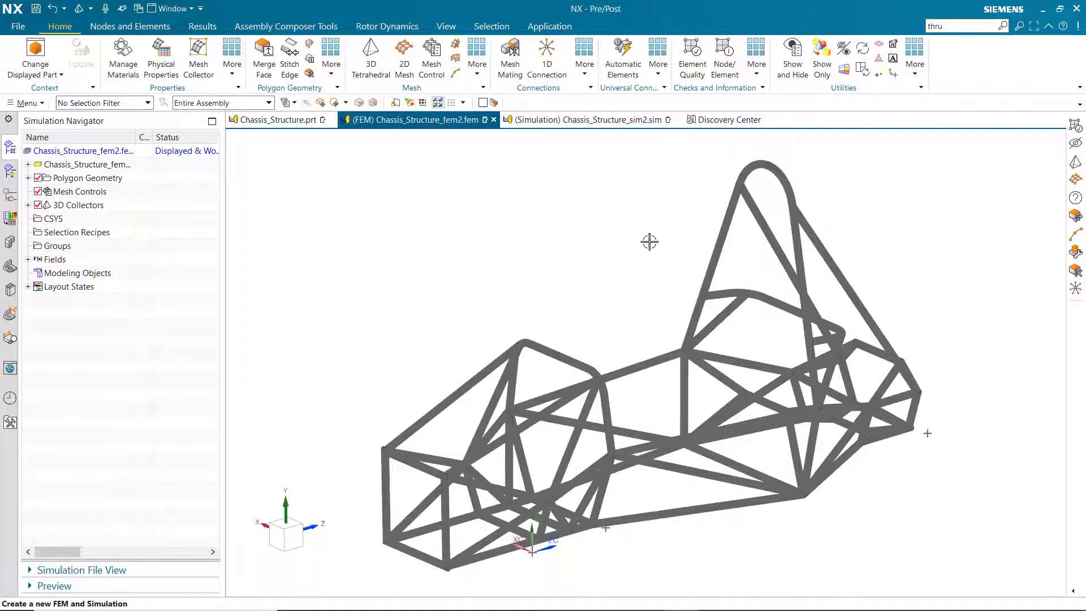
Run an element quality check on the chassis mesh with error limits only, and review the shape-check report.
{"action": "left_click", "coordinate": [693, 52]}
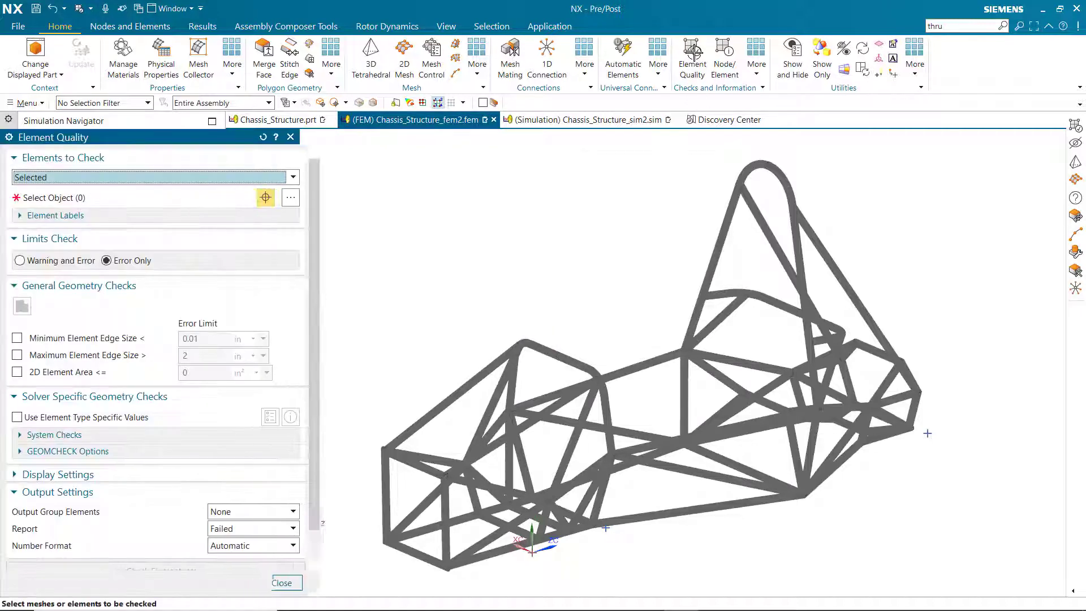
{"action": "left_click", "coordinate": [537, 344]}
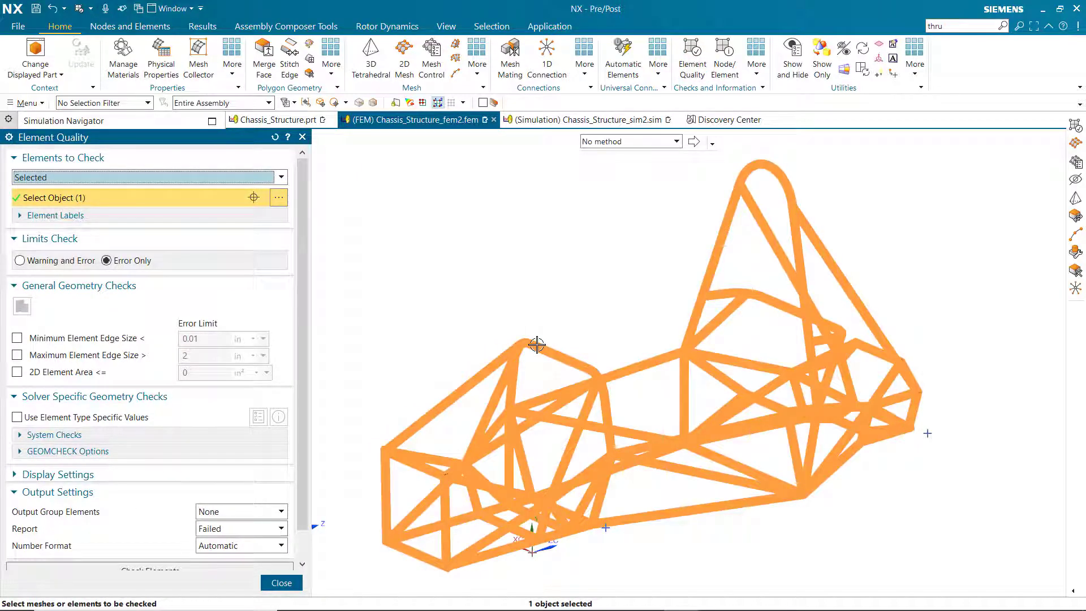
{"action": "scroll", "coordinate": [158, 497], "scroll_direction": "down", "scroll_amount": 1}
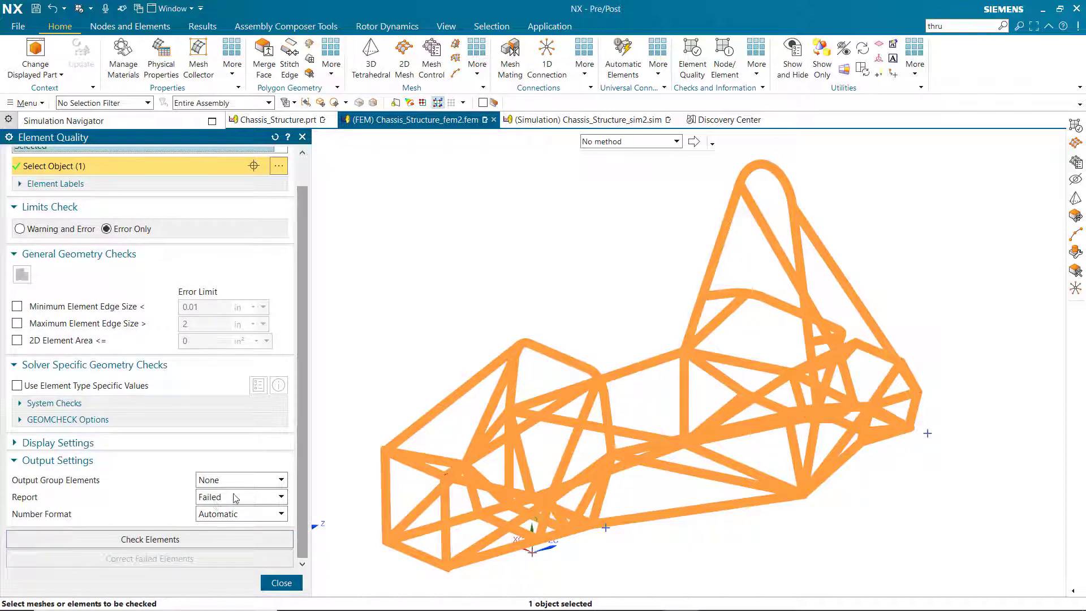
{"action": "left_click", "coordinate": [156, 540]}
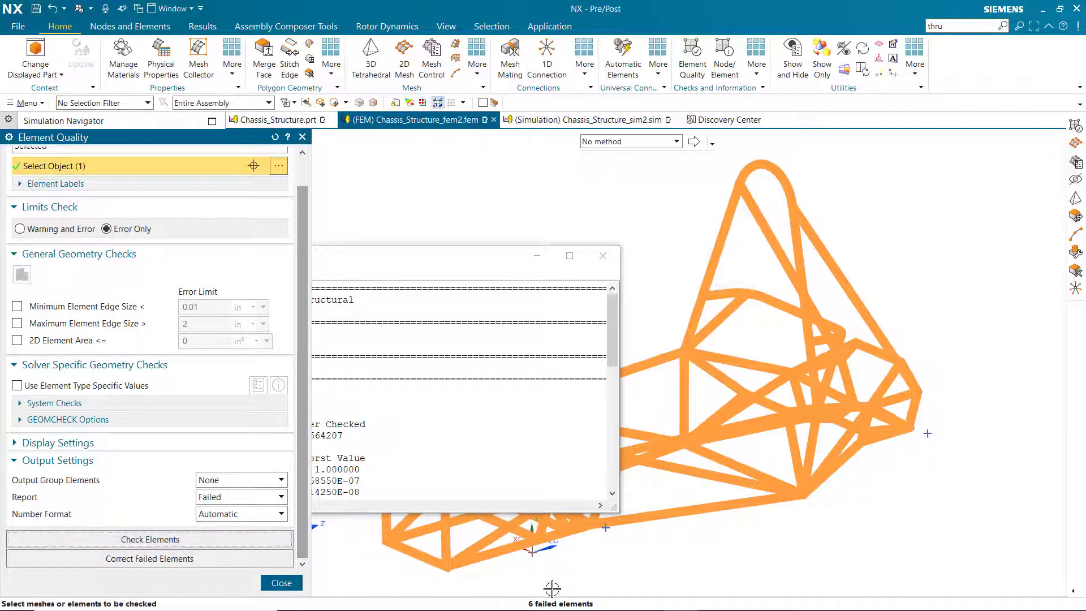
{"action": "left_click", "coordinate": [281, 583]}
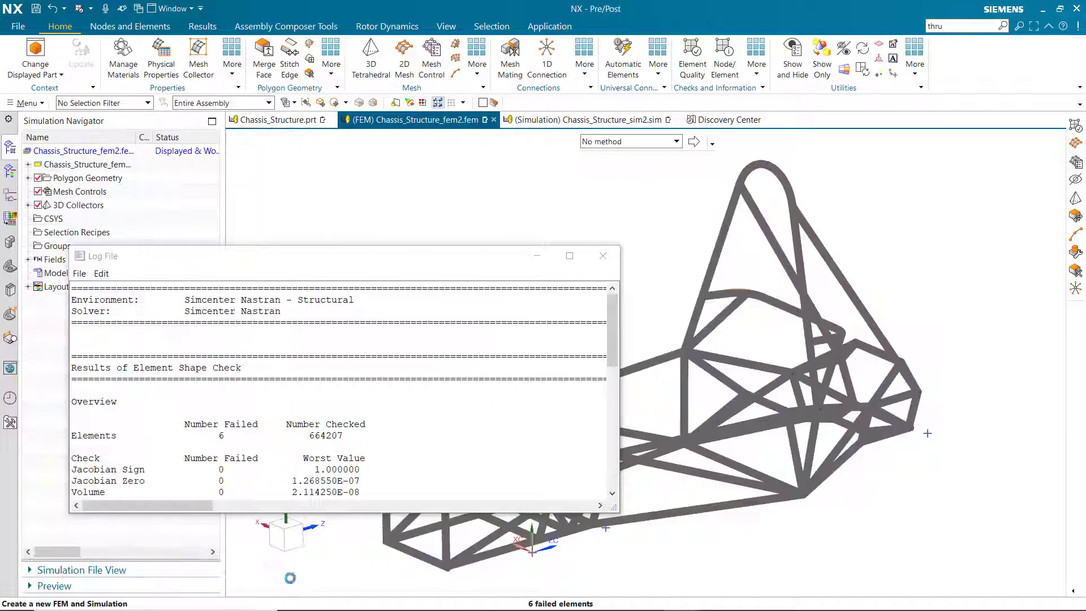
{"action": "left_click", "coordinate": [603, 256]}
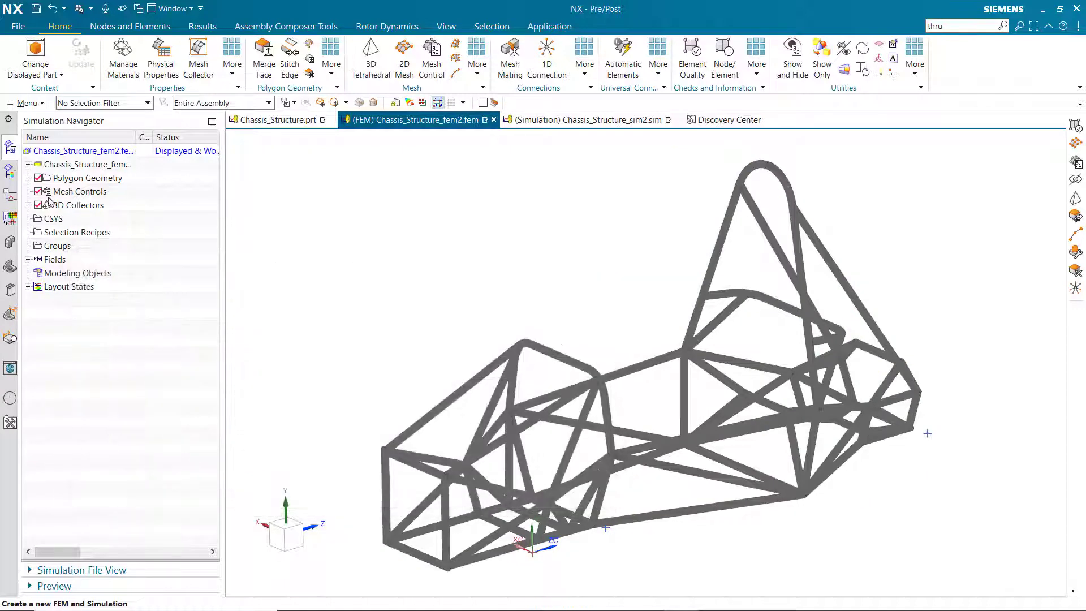
Hide the 3D mesh, make the tube geometry translucent, and examine where the failed elements sit around the front and rear joints.
{"action": "left_click", "coordinate": [483, 103]}
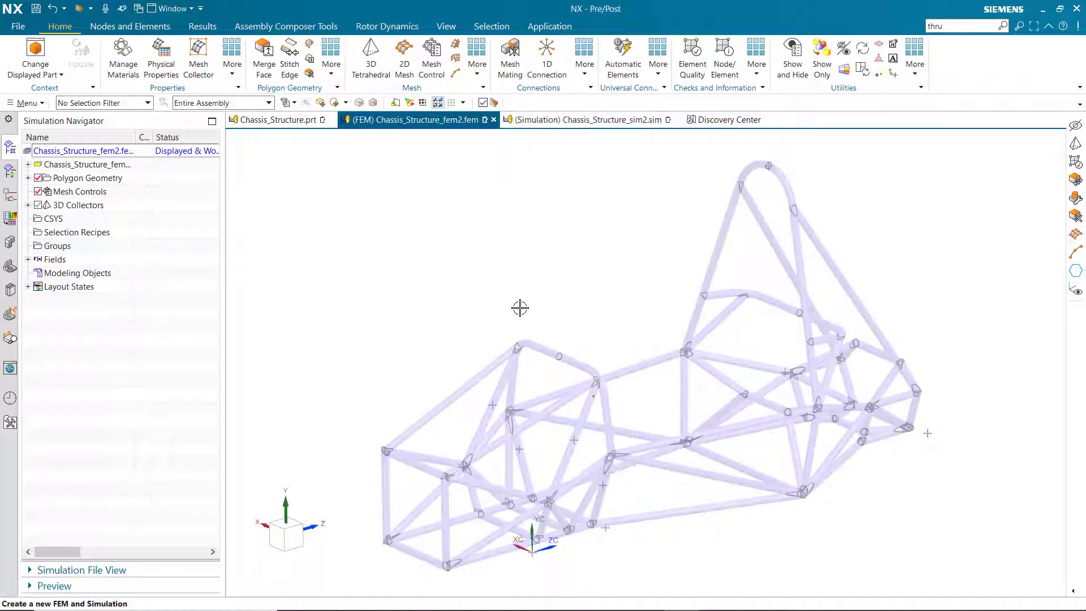
{"action": "scroll", "coordinate": [447, 515], "scroll_direction": "up", "scroll_amount": 2}
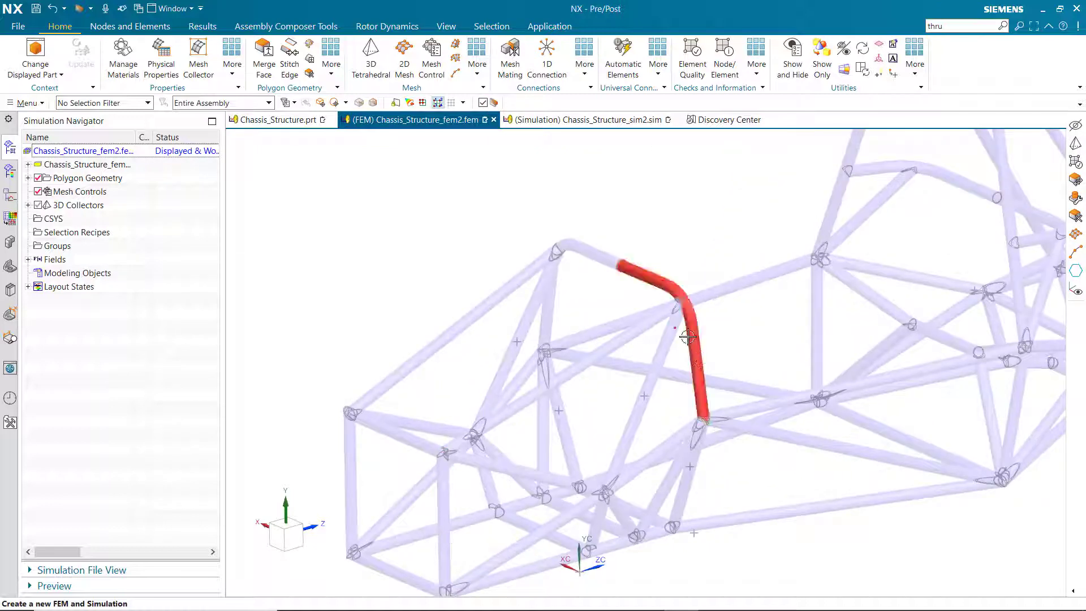
{"action": "scroll", "coordinate": [696, 317], "scroll_direction": "up", "scroll_amount": 6}
{"action": "scroll", "coordinate": [473, 436], "scroll_direction": "down", "scroll_amount": 6}
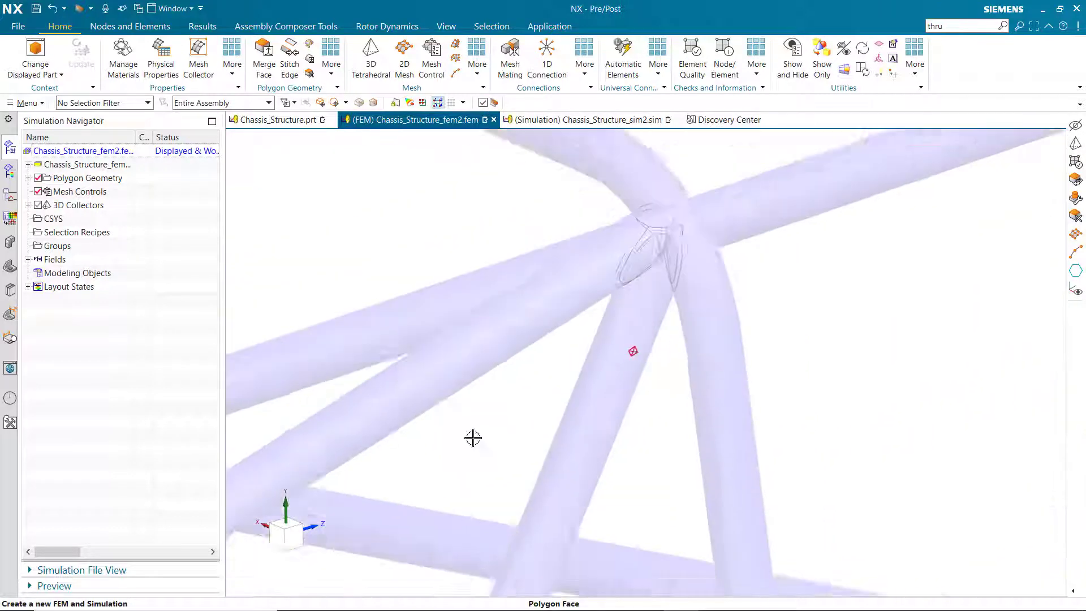
{"action": "scroll", "coordinate": [833, 460], "scroll_direction": "up", "scroll_amount": 2}
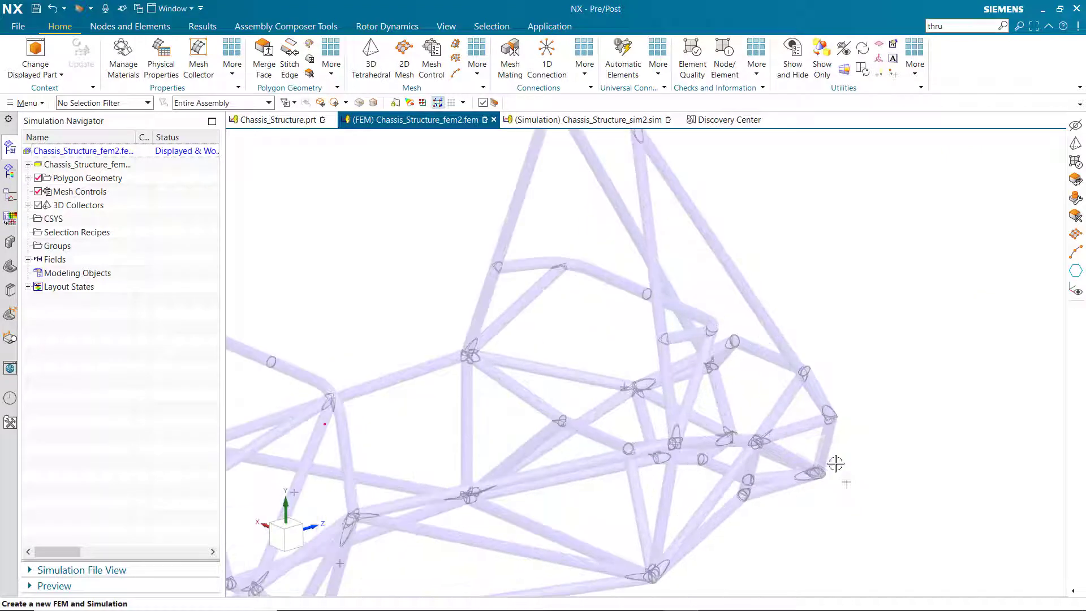
{"action": "scroll", "coordinate": [418, 451], "scroll_direction": "up", "scroll_amount": 5}
{"action": "scroll", "coordinate": [754, 412], "scroll_direction": "up", "scroll_amount": 6}
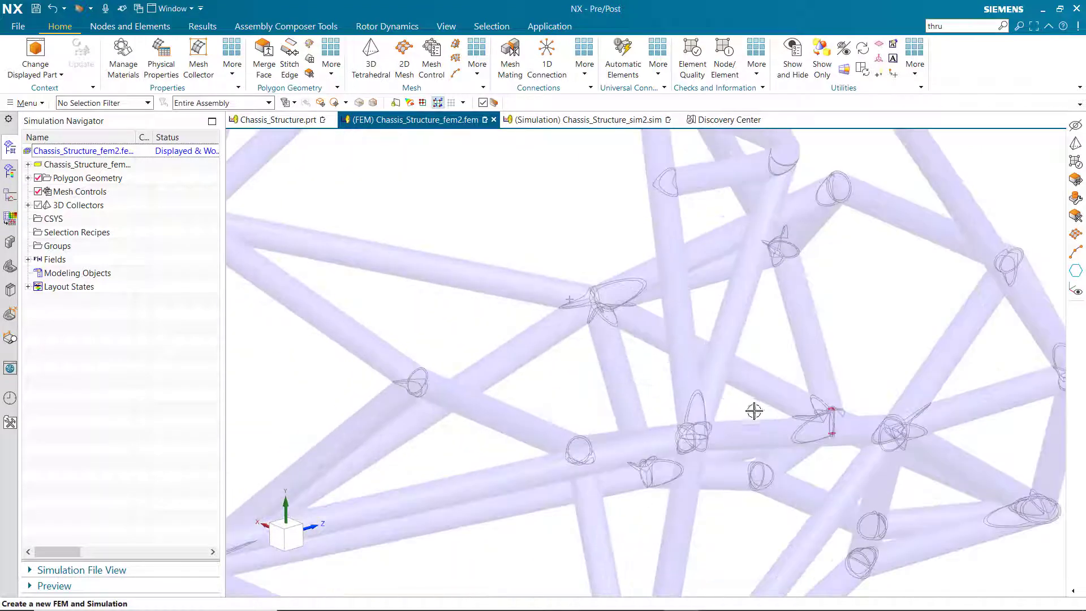
{"action": "scroll", "coordinate": [735, 430], "scroll_direction": "down", "scroll_amount": 8}
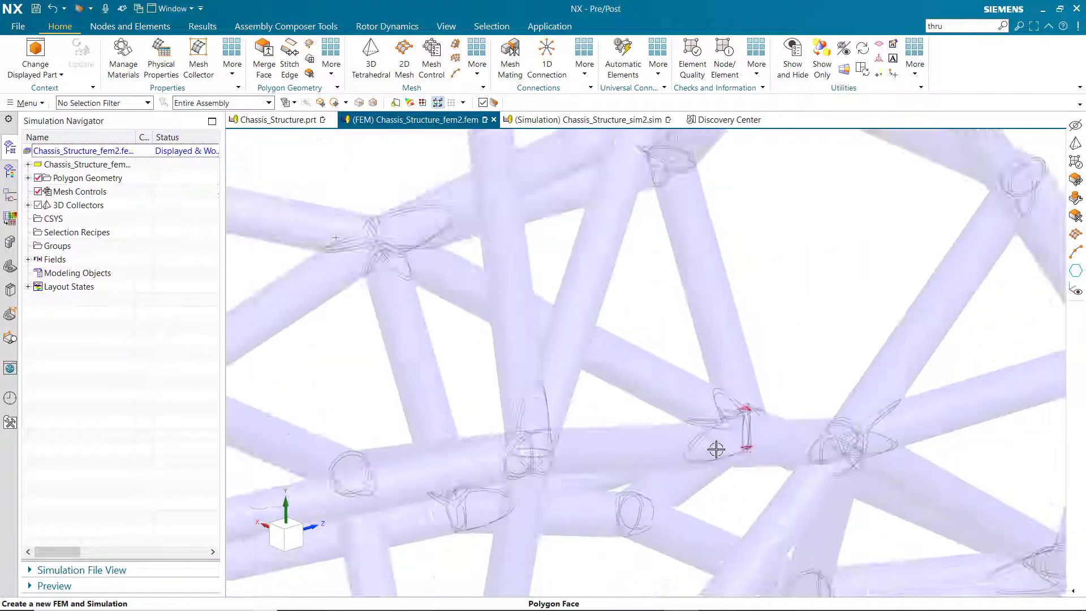
{"action": "scroll", "coordinate": [587, 274], "scroll_direction": "up", "scroll_amount": 5}
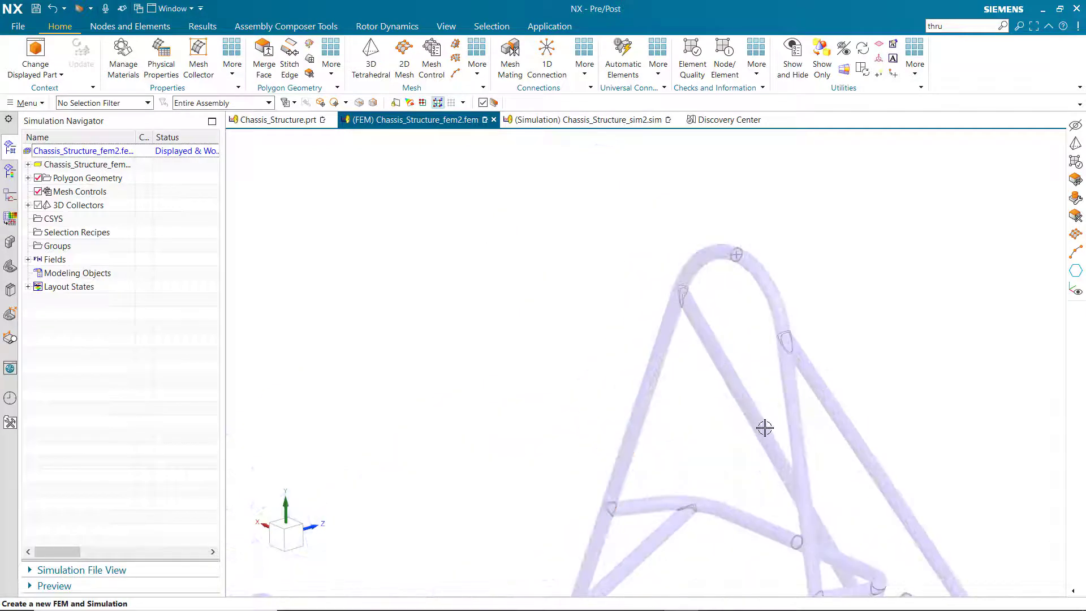
{"action": "scroll", "coordinate": [714, 262], "scroll_direction": "down", "scroll_amount": 3}
{"action": "scroll", "coordinate": [812, 441], "scroll_direction": "up", "scroll_amount": 3}
{"action": "middle_click_drag", "start_coordinate": [812, 441], "coordinate": [741, 211]}
{"action": "scroll", "coordinate": [814, 325], "scroll_direction": "down", "scroll_amount": 4}
{"action": "middle_click_drag", "start_coordinate": [803, 323], "coordinate": [873, 489]}
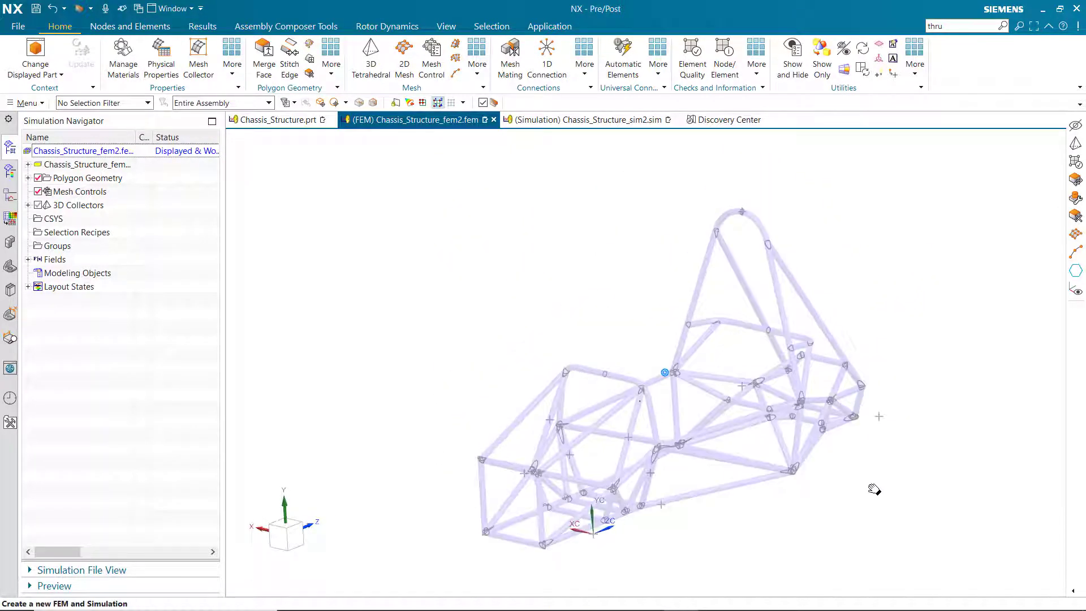
{"action": "scroll", "coordinate": [696, 445], "scroll_direction": "up", "scroll_amount": 2}
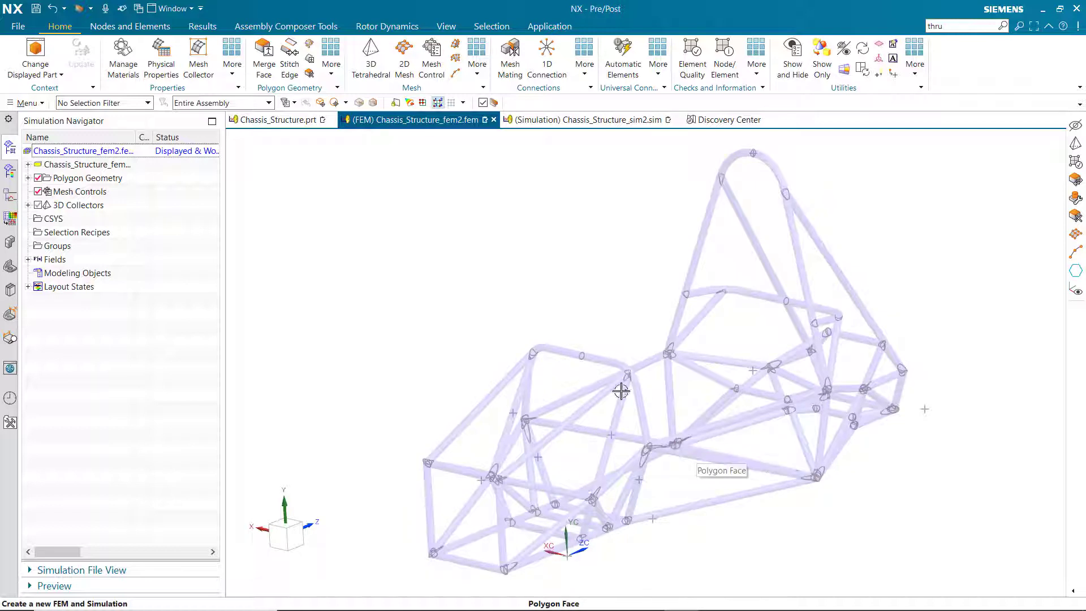
{"action": "left_click", "coordinate": [482, 104]}
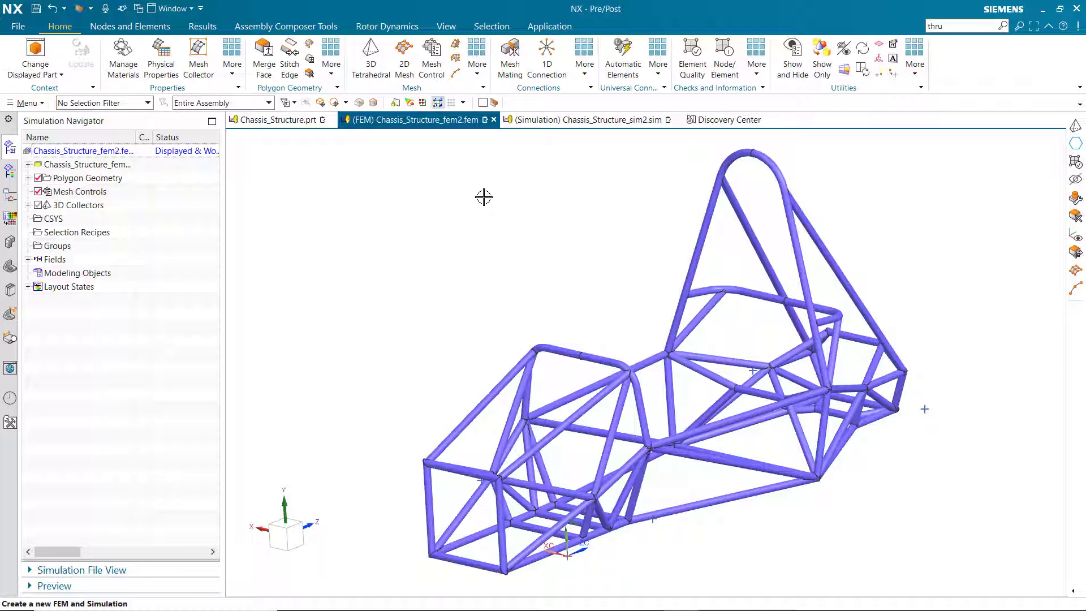
Section the chassis lengthwise with a plane at X -5.65 in, flip the clipping direction, and show the 3D mesh in the cut view.
{"action": "left_click", "coordinate": [447, 27]}
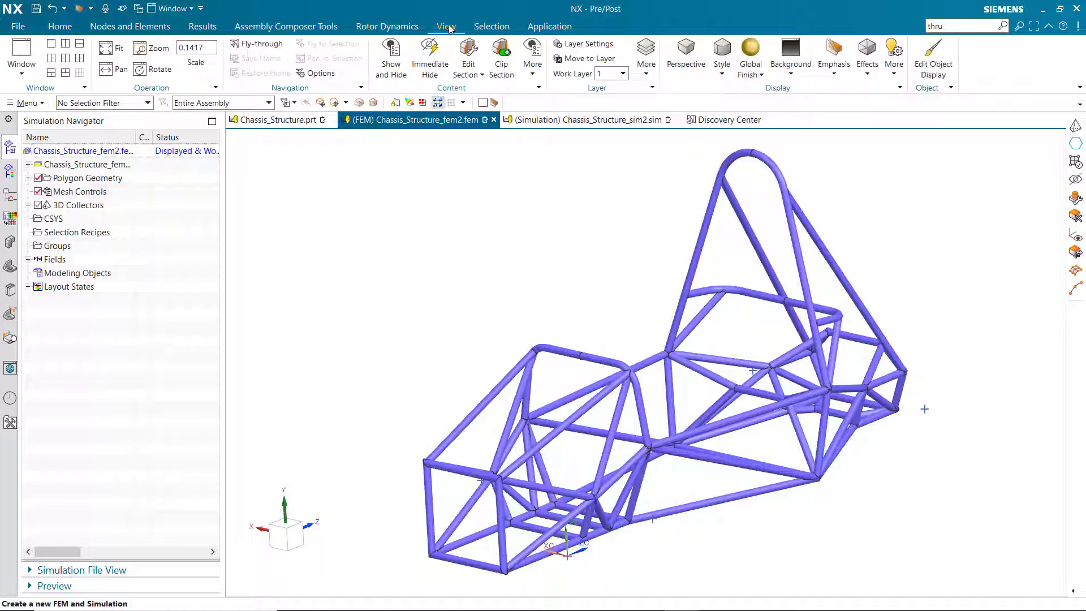
{"action": "left_click", "coordinate": [468, 51]}
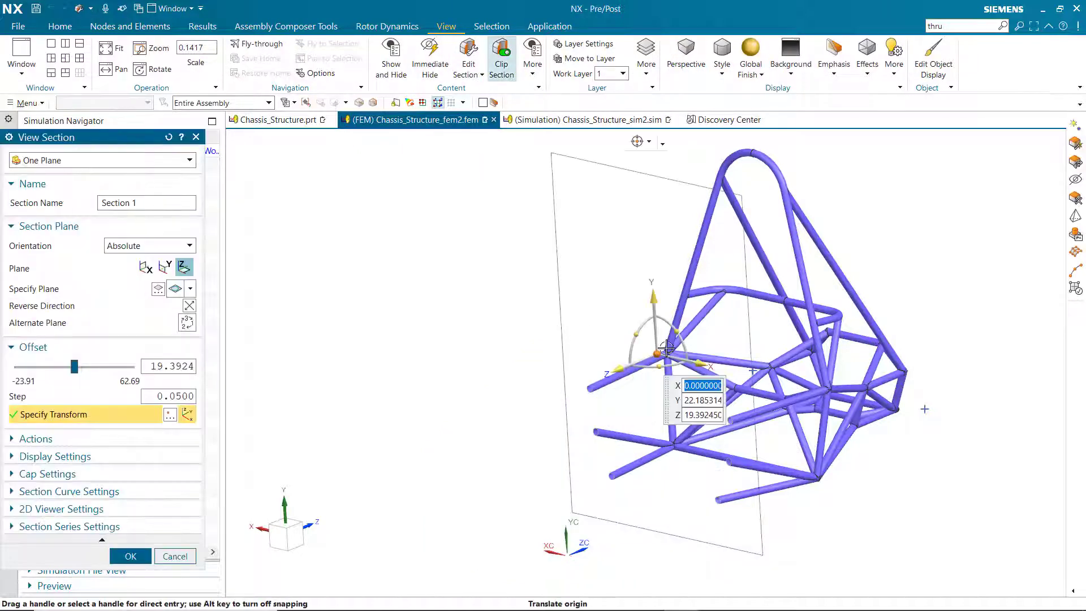
{"action": "left_click_drag", "start_coordinate": [686, 373], "coordinate": [741, 373]}
{"action": "scroll", "coordinate": [824, 429], "scroll_direction": "up", "scroll_amount": 2}
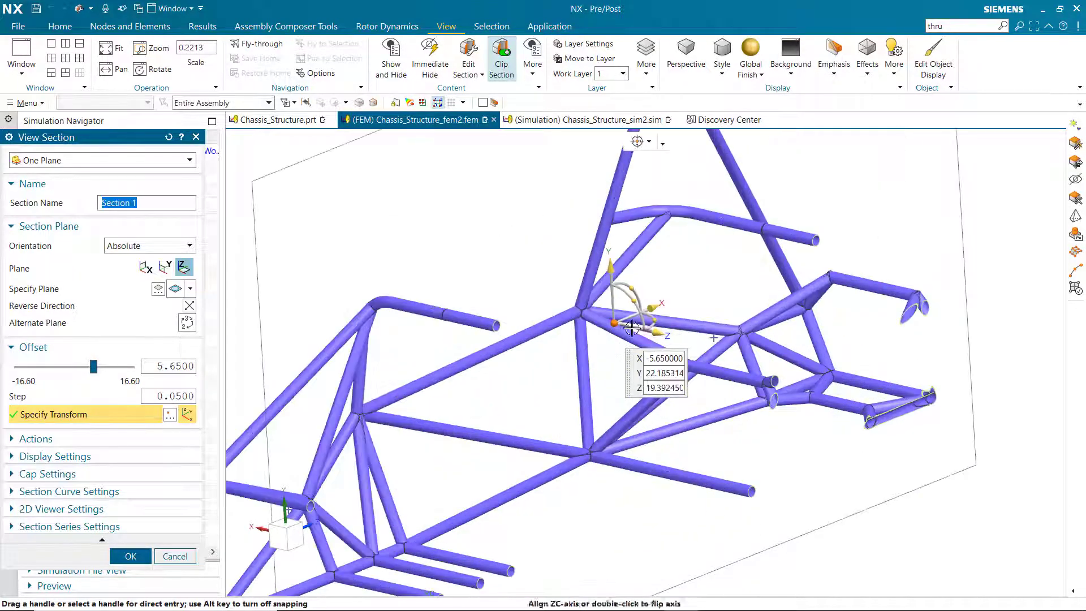
{"action": "double_click", "coordinate": [662, 333]}
{"action": "middle_click_drag", "start_coordinate": [820, 411], "coordinate": [736, 385]}
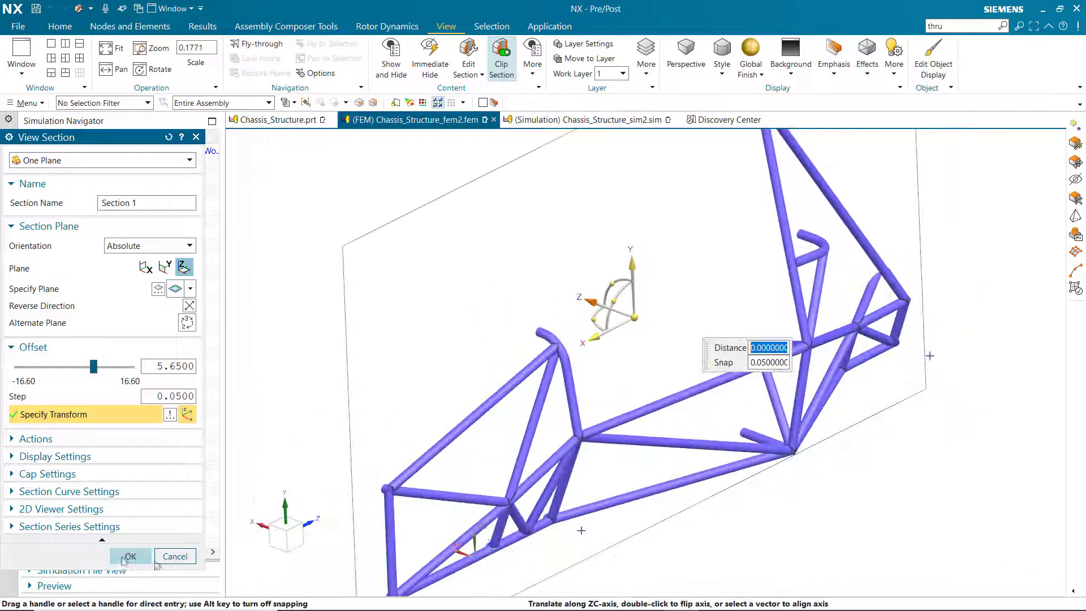
{"action": "left_click", "coordinate": [131, 556]}
{"action": "left_click", "coordinate": [38, 206]}
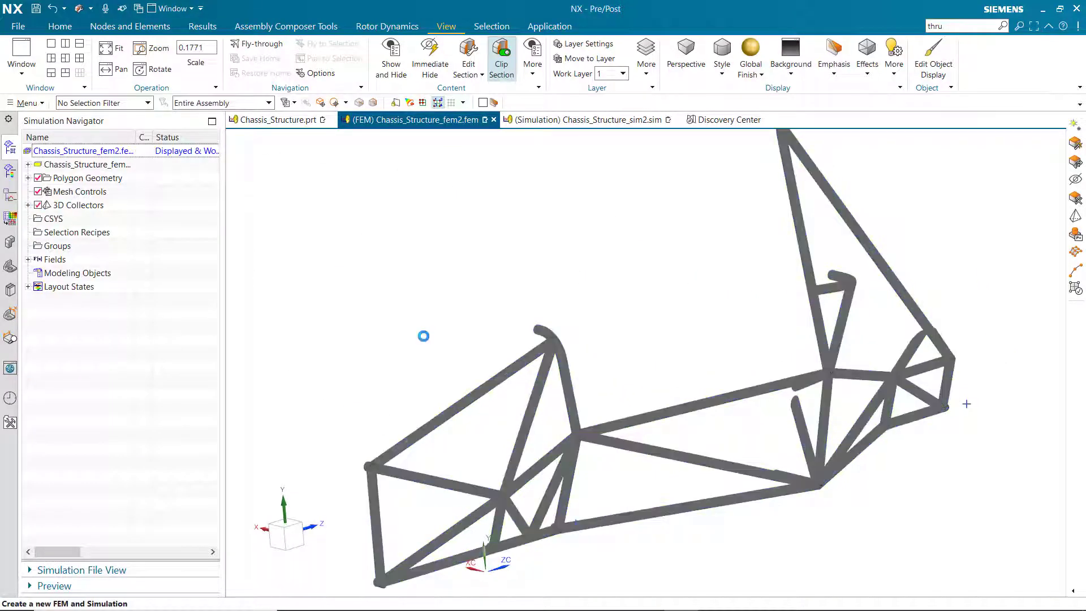
Create nodes at the front and rear outboard points on both sides of the chassis.
{"action": "left_click", "coordinate": [107, 27]}
{"action": "left_click", "coordinate": [18, 58]}
{"action": "left_click", "coordinate": [967, 404]}
{"action": "scroll", "coordinate": [996, 371], "scroll_direction": "down", "scroll_amount": 1}
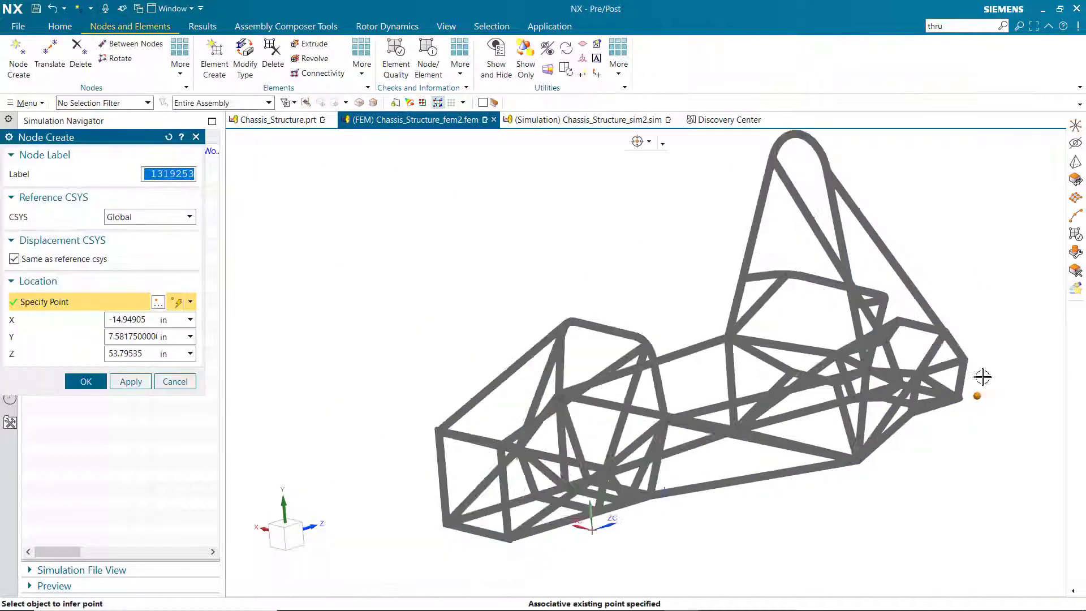
{"action": "scroll", "coordinate": [671, 504], "scroll_direction": "up", "scroll_amount": 2}
{"action": "middle_click_drag", "start_coordinate": [666, 484], "coordinate": [741, 540]}
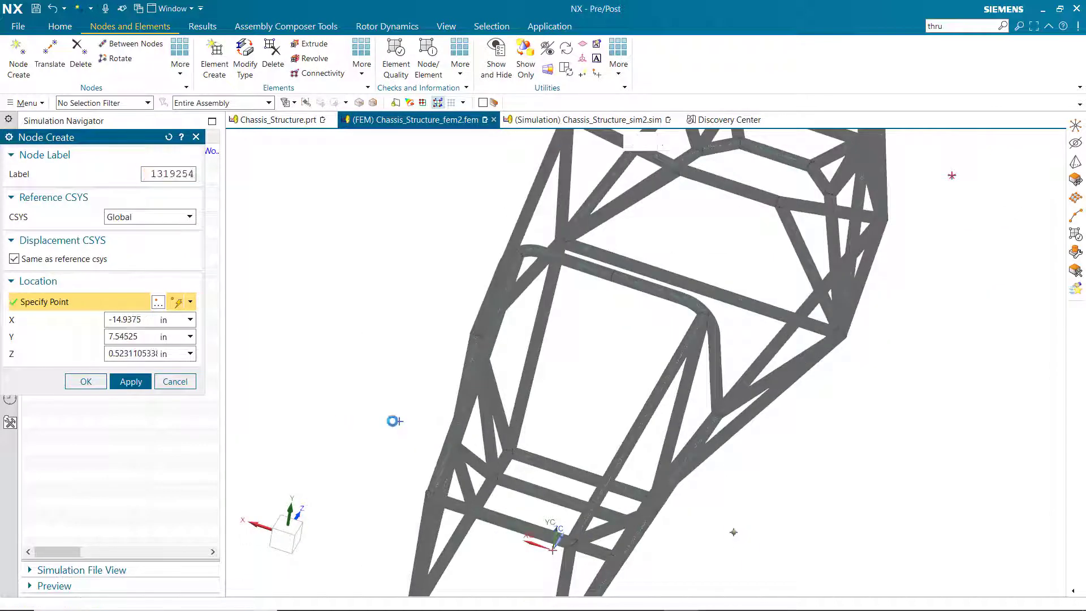
{"action": "middle_click_drag", "start_coordinate": [527, 191], "coordinate": [474, 411]}
{"action": "left_click", "coordinate": [74, 385]}
Clip the chassis to its -X half and set up a node-to-node RBE2 connection with the rear outboard node as source.
{"action": "left_click", "coordinate": [454, 28]}
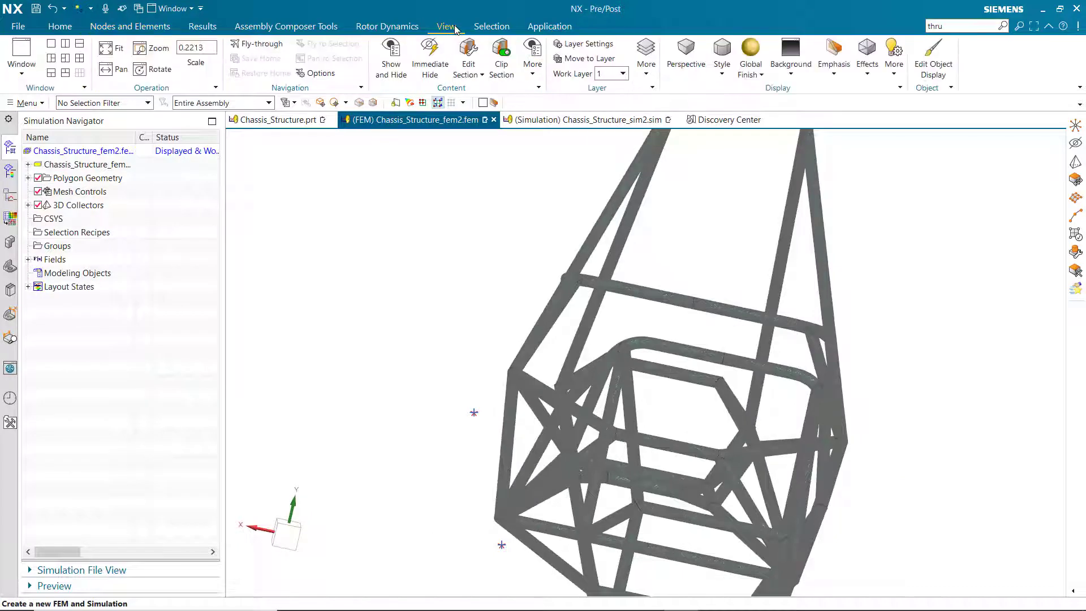
{"action": "left_click", "coordinate": [491, 62]}
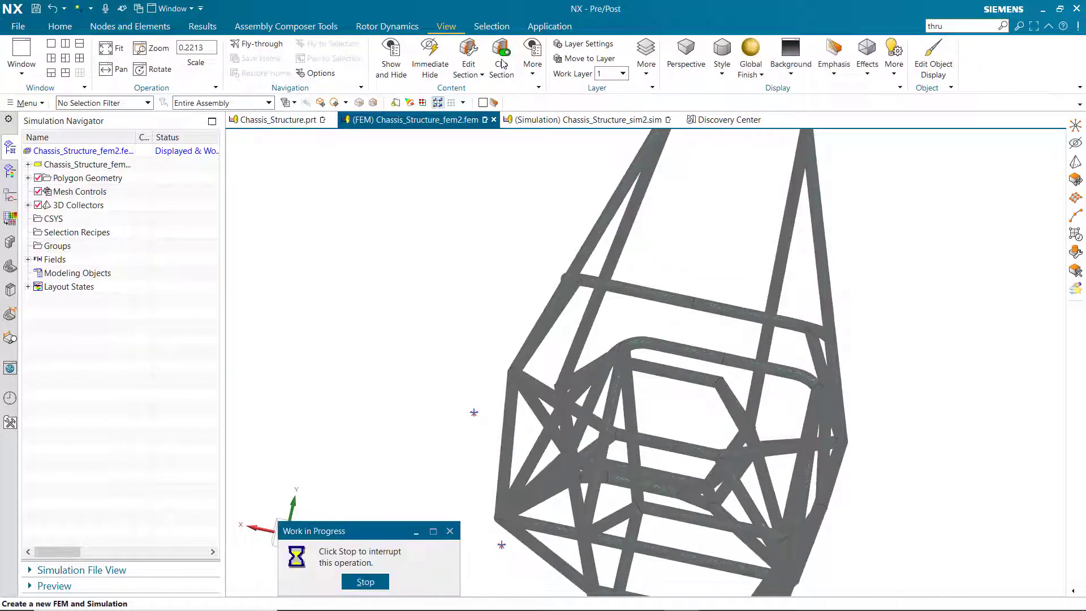
{"action": "left_click", "coordinate": [55, 29]}
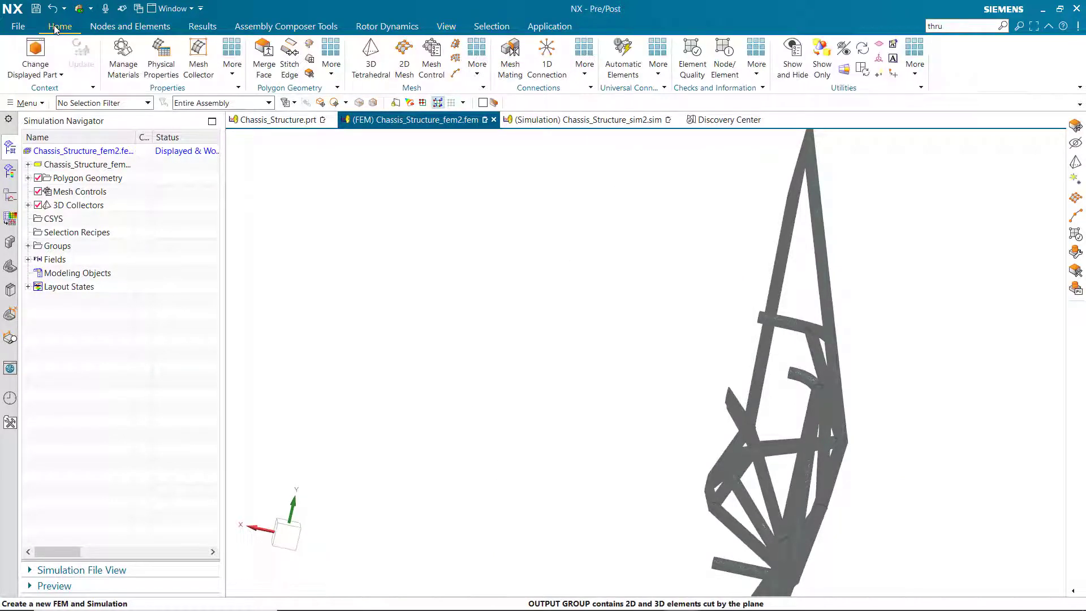
{"action": "left_click", "coordinate": [547, 57]}
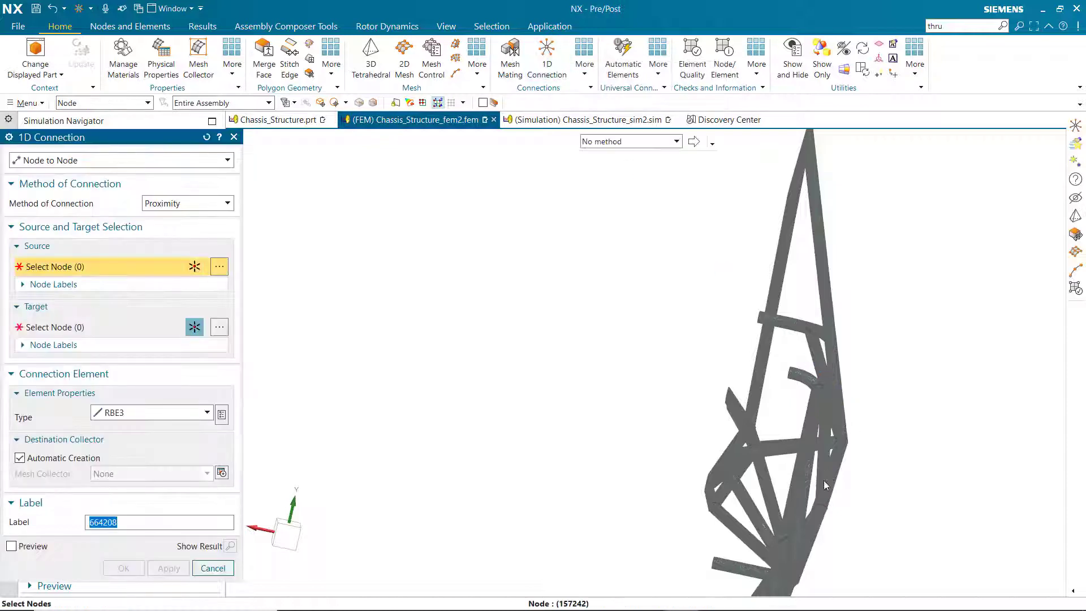
{"action": "middle_click_drag", "start_coordinate": [824, 480], "coordinate": [567, 331]}
{"action": "scroll", "coordinate": [904, 366], "scroll_direction": "up", "scroll_amount": 4}
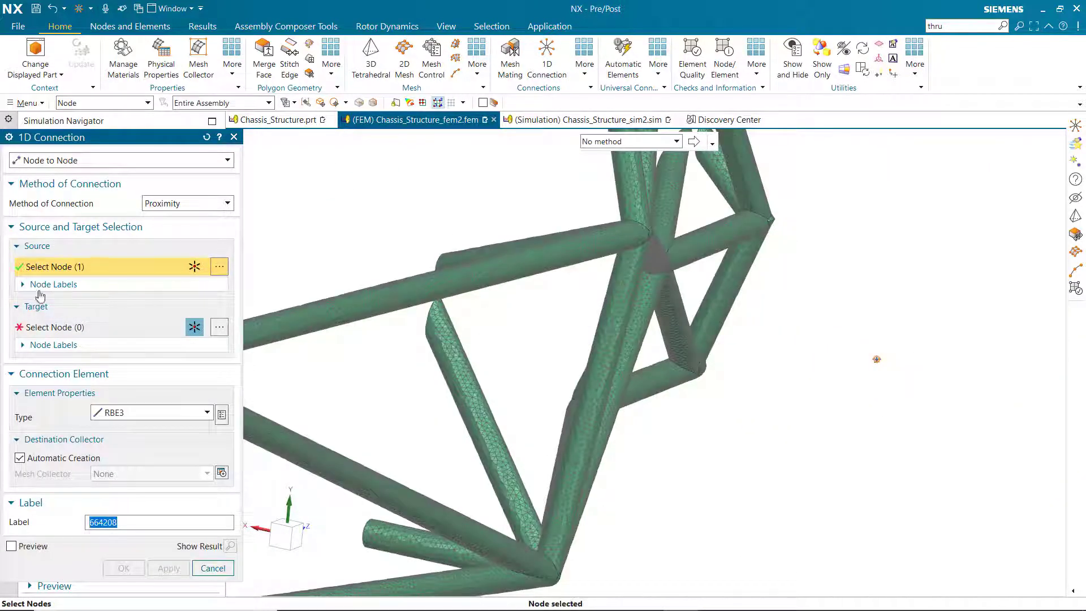
{"action": "left_click", "coordinate": [45, 324]}
{"action": "left_click", "coordinate": [147, 412]}
{"action": "scroll", "coordinate": [126, 209], "scroll_direction": "up", "scroll_amount": 1}
{"action": "left_click", "coordinate": [112, 138]}
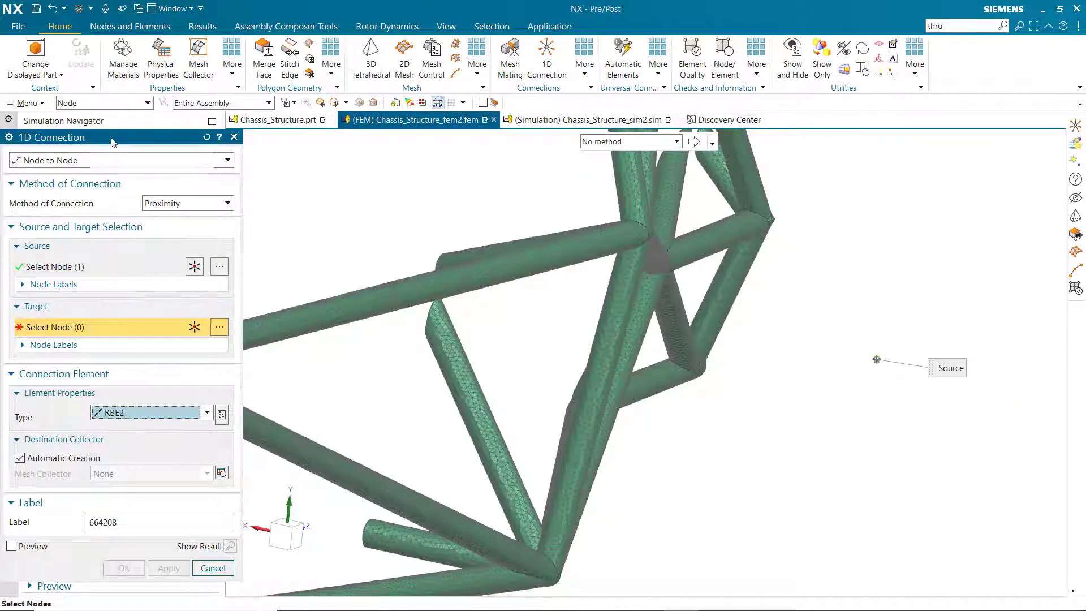
Snap the view square to the rear bay's -X side and set the multi-selection shape to Circle.
{"action": "scroll", "coordinate": [899, 352], "scroll_direction": "up", "scroll_amount": 4}
{"action": "middle_click_drag", "start_coordinate": [411, 329], "coordinate": [351, 310]}
{"action": "right_click", "coordinate": [510, 368]}
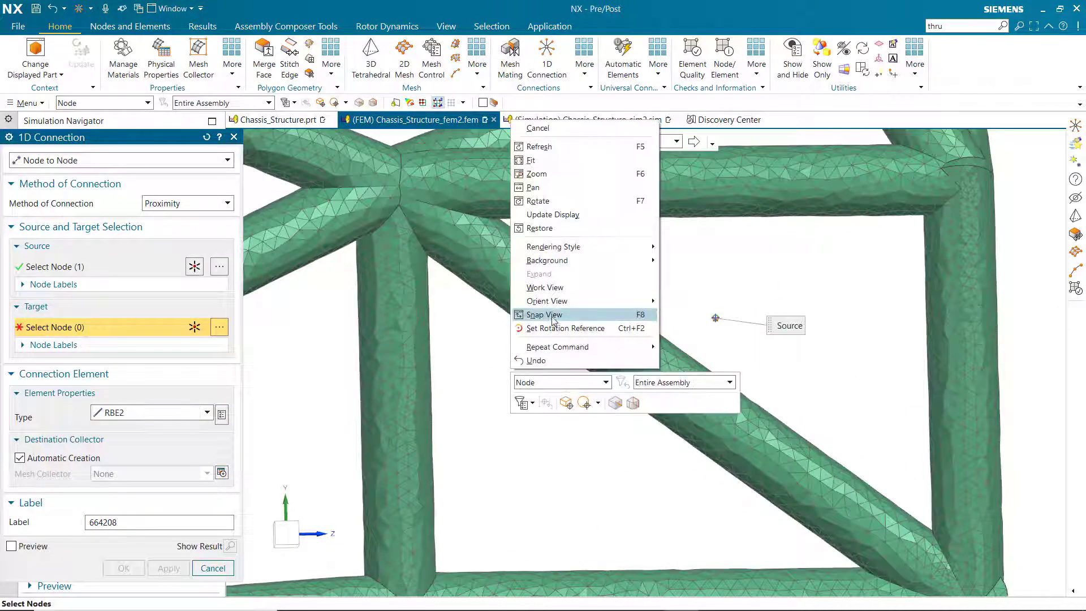
{"action": "left_click", "coordinate": [553, 316]}
{"action": "left_click", "coordinate": [492, 26]}
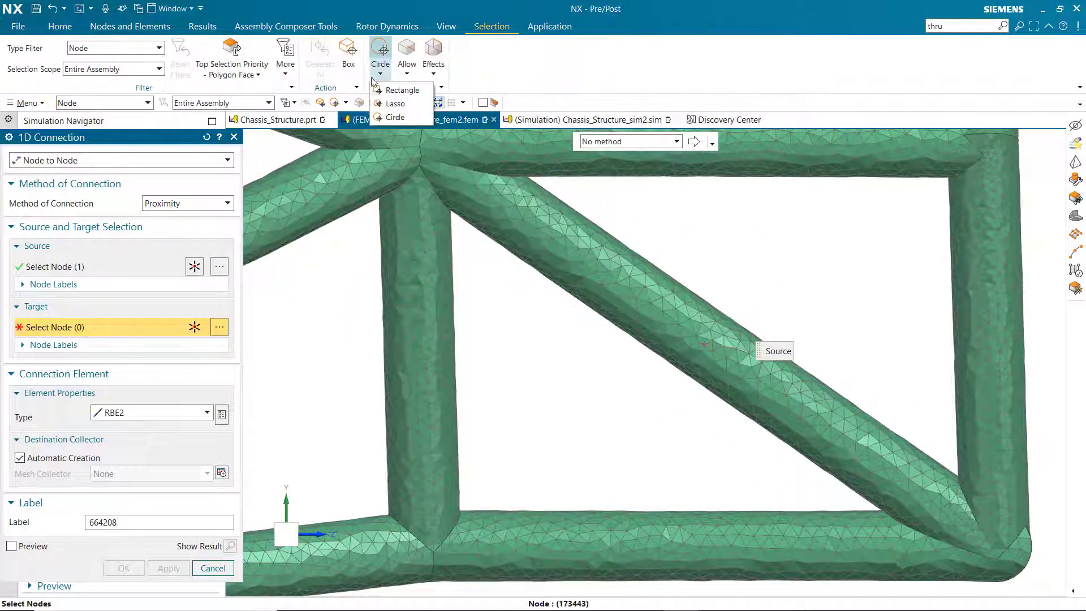
{"action": "left_click", "coordinate": [402, 117]}
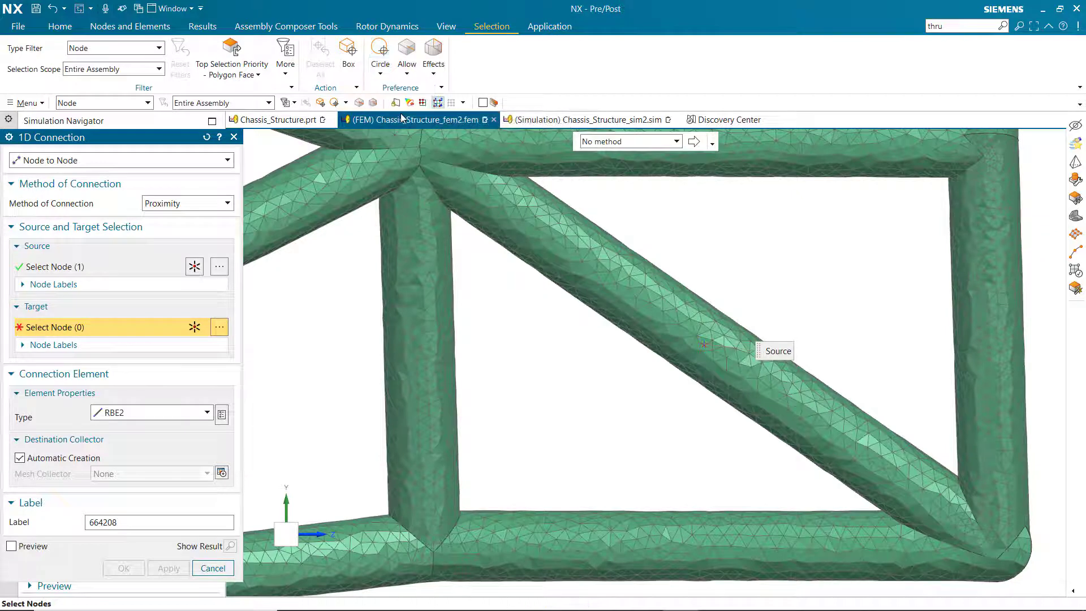
Select the mesh nodes around the rear bay's four corner joints on the -X side as targets and create the RBE2 connection.
{"action": "left_click_drag", "start_coordinate": [467, 565], "coordinate": [469, 566]}
{"action": "left_click_drag", "start_coordinate": [1000, 544], "coordinate": [1043, 582]}
{"action": "scroll", "coordinate": [882, 474], "scroll_direction": "down", "scroll_amount": 2}
{"action": "scroll", "coordinate": [935, 243], "scroll_direction": "up", "scroll_amount": 3}
{"action": "left_click_drag", "start_coordinate": [935, 263], "coordinate": [997, 297]}
{"action": "scroll", "coordinate": [868, 283], "scroll_direction": "down", "scroll_amount": 3}
{"action": "left_click_drag", "start_coordinate": [614, 271], "coordinate": [648, 297]}
{"action": "scroll", "coordinate": [552, 192], "scroll_direction": "down", "scroll_amount": 2}
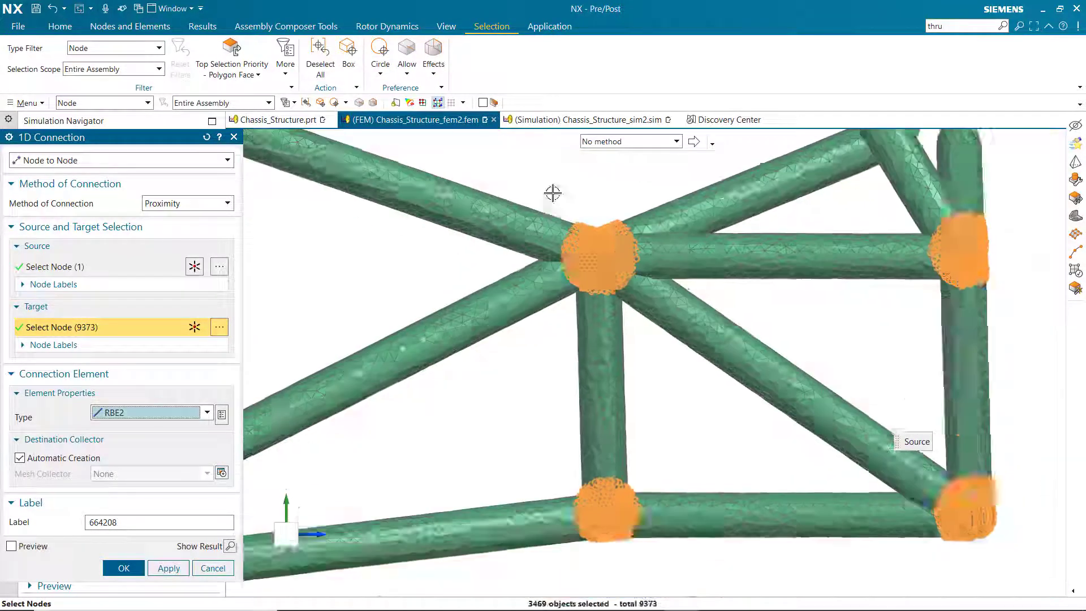
{"action": "mouse_move", "coordinate": [553, 193]}
{"action": "middle_mouse_down"}
{"action": "mouse_move", "coordinate": [492, 232]}
{"action": "mouse_move", "coordinate": [551, 195]}
{"action": "middle_mouse_up"}
{"action": "left_click", "coordinate": [123, 568]}
Set up an RBE3 connection with the -X side's front outboard node as source.
{"action": "scroll", "coordinate": [1007, 324], "scroll_direction": "down", "scroll_amount": 6}
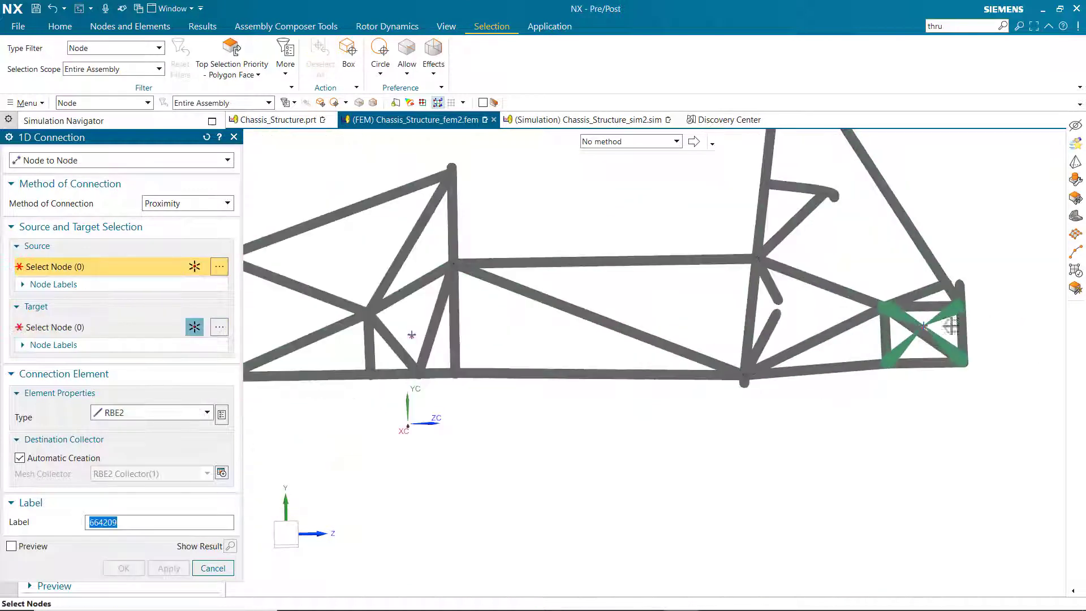
{"action": "scroll", "coordinate": [384, 335], "scroll_direction": "up", "scroll_amount": 5}
{"action": "left_click", "coordinate": [470, 341]}
{"action": "left_click", "coordinate": [151, 412]}
{"action": "left_click", "coordinate": [136, 121]}
{"action": "left_click", "coordinate": [82, 326]}
{"action": "scroll", "coordinate": [342, 277], "scroll_direction": "up", "scroll_amount": 5}
Select target nodes around three front joints and partway up the vertical hoop tube on the -X side, and create the RBE3 connection.
{"action": "left_click_drag", "start_coordinate": [357, 274], "coordinate": [407, 333]}
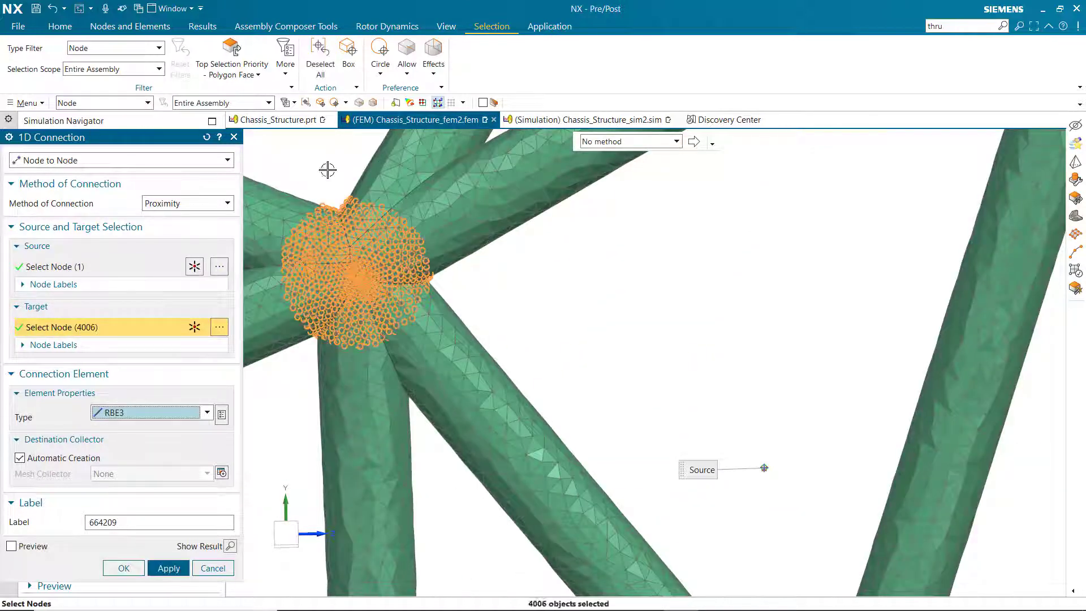
{"action": "scroll", "coordinate": [327, 170], "scroll_direction": "down", "scroll_amount": 4}
{"action": "scroll", "coordinate": [339, 439], "scroll_direction": "up", "scroll_amount": 3}
{"action": "left_click_drag", "start_coordinate": [378, 434], "coordinate": [417, 470]}
{"action": "scroll", "coordinate": [288, 361], "scroll_direction": "down", "scroll_amount": 5}
{"action": "scroll", "coordinate": [519, 395], "scroll_direction": "up", "scroll_amount": 3}
{"action": "left_click_drag", "start_coordinate": [523, 393], "coordinate": [551, 398]}
{"action": "scroll", "coordinate": [502, 483], "scroll_direction": "down", "scroll_amount": 5}
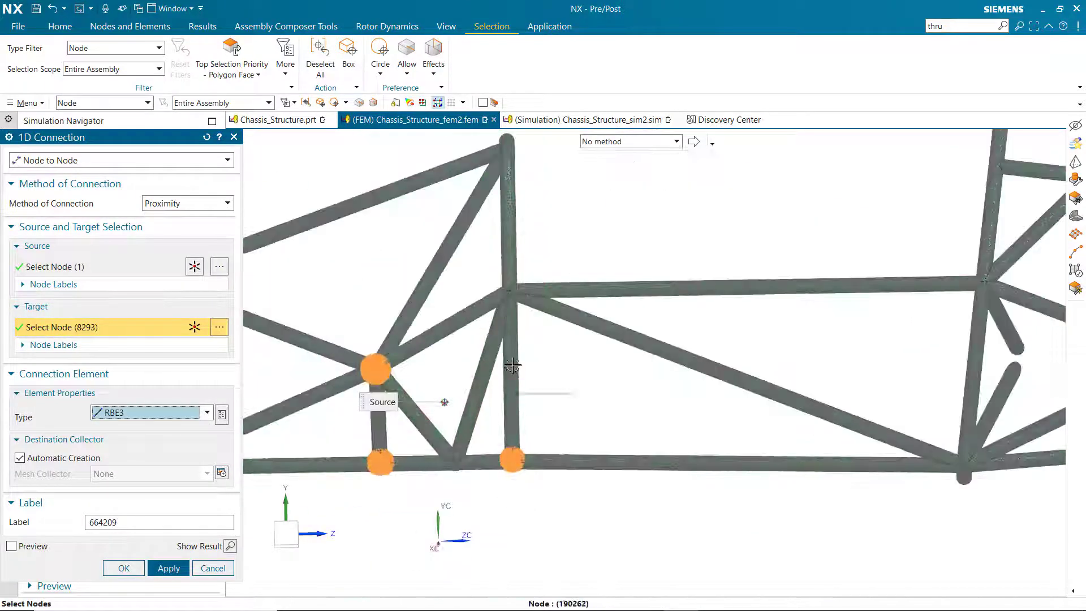
{"action": "scroll", "coordinate": [512, 362], "scroll_direction": "up", "scroll_amount": 5}
{"action": "left_click_drag", "start_coordinate": [513, 364], "coordinate": [546, 386]}
{"action": "scroll", "coordinate": [634, 346], "scroll_direction": "down", "scroll_amount": 3}
{"action": "left_click", "coordinate": [124, 568]}
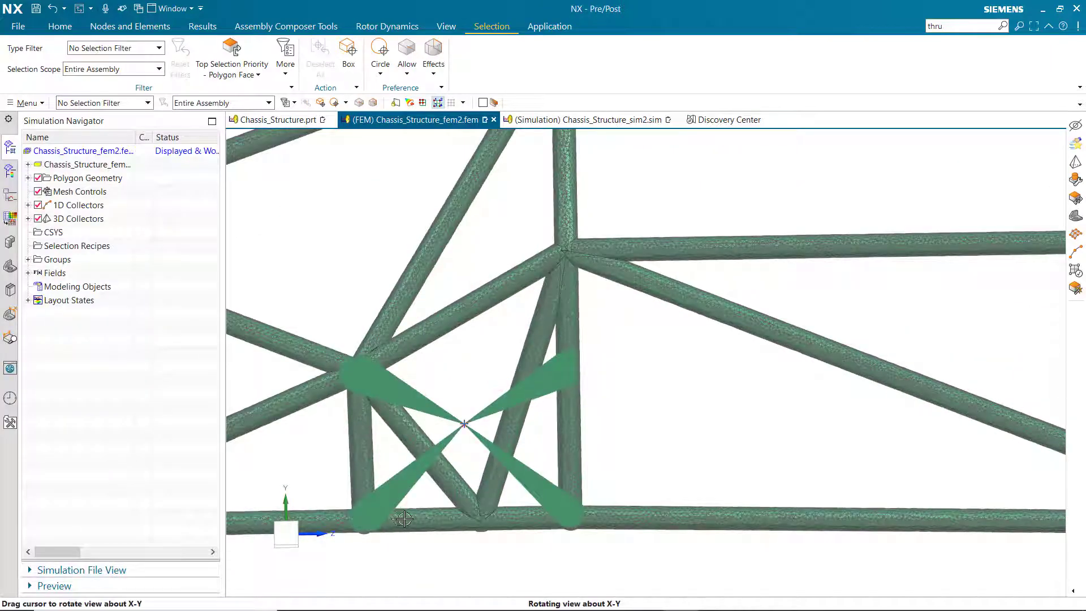
Edit the view section, flipping its direction and repositioning the plane to keep only the +X side of the chassis.
{"action": "middle_click_drag", "start_coordinate": [405, 519], "coordinate": [475, 521]}
{"action": "scroll", "coordinate": [543, 523], "scroll_direction": "down", "scroll_amount": 4}
{"action": "left_click", "coordinate": [446, 27]}
{"action": "left_click", "coordinate": [468, 52]}
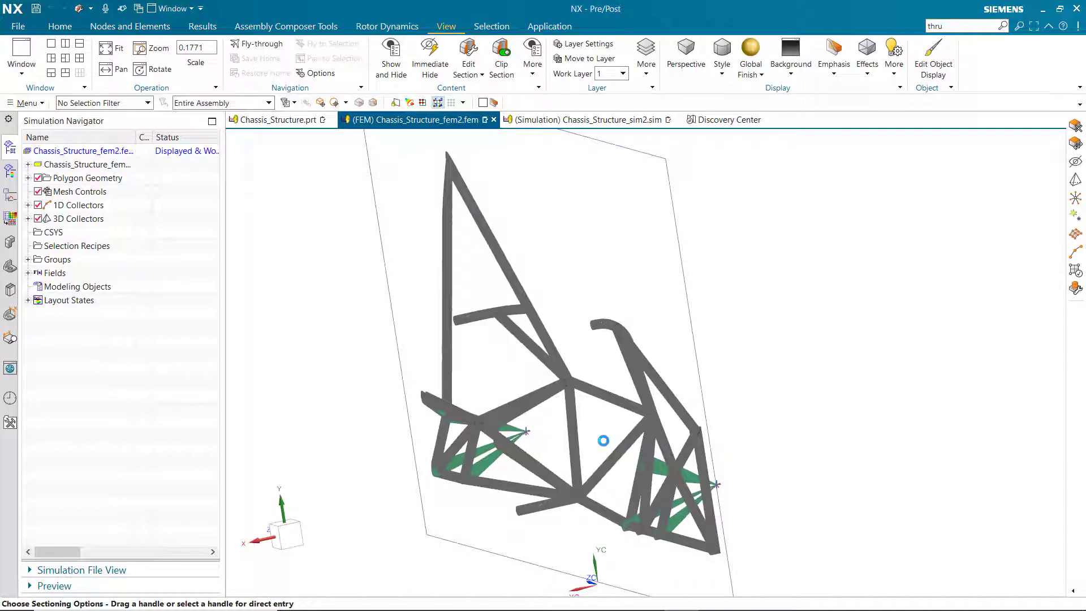
{"action": "mouse_move", "coordinate": [490, 359]}
{"action": "left_mouse_down"}
{"action": "mouse_move", "coordinate": [385, 395]}
{"action": "mouse_move", "coordinate": [490, 359]}
{"action": "left_mouse_up"}
{"action": "middle_click_drag", "start_coordinate": [316, 543], "coordinate": [527, 468]}
{"action": "scroll", "coordinate": [357, 536], "scroll_direction": "down", "scroll_amount": 1}
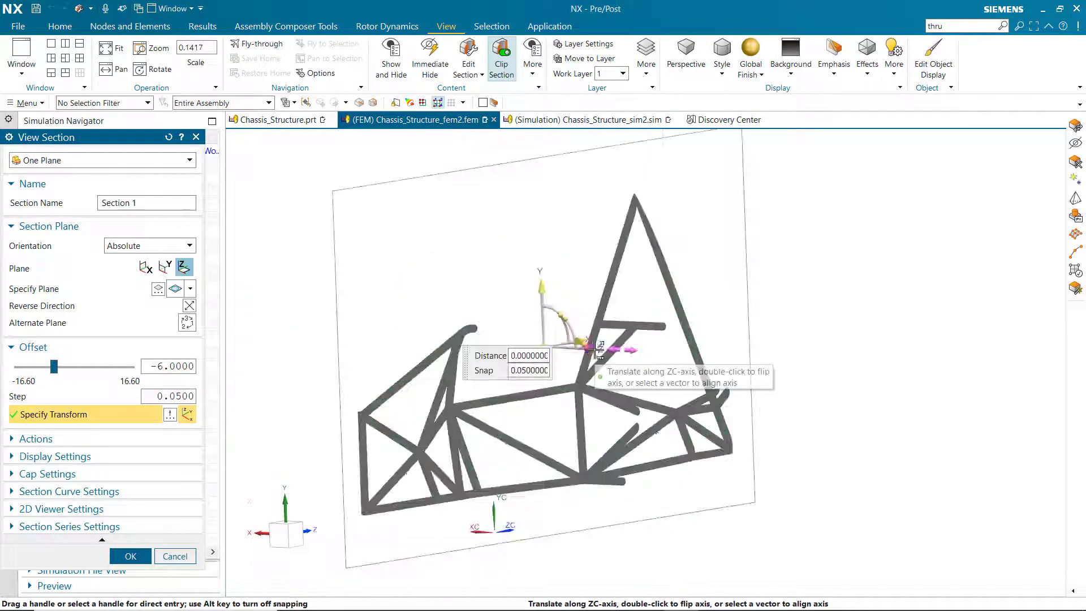
{"action": "mouse_move", "coordinate": [591, 348]}
{"action": "left_mouse_down"}
{"action": "mouse_move", "coordinate": [600, 350]}
{"action": "mouse_move", "coordinate": [589, 348]}
{"action": "left_mouse_up"}
{"action": "middle_click", "coordinate": [590, 362]}
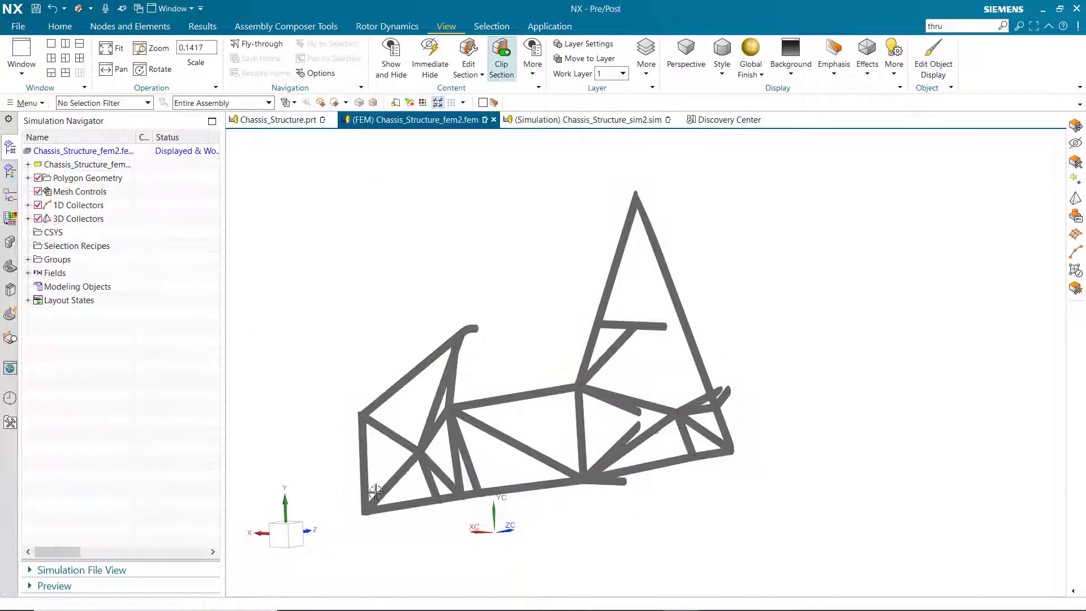
Set up an RBE2 connection on the +X side with the rear outboard node as source.
{"action": "middle_click_drag", "start_coordinate": [543, 509], "coordinate": [723, 519]}
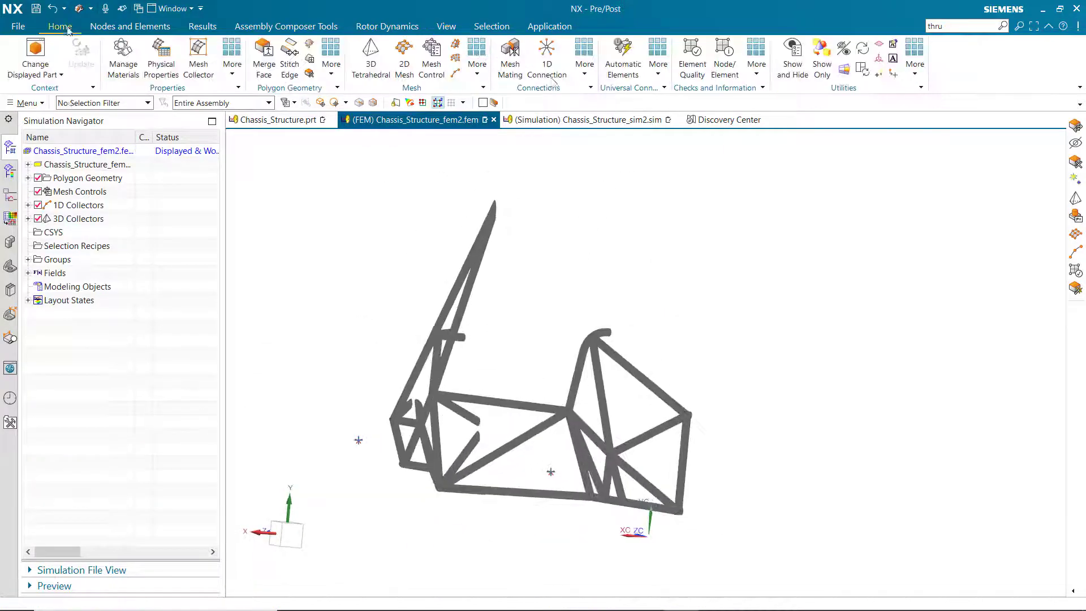
{"action": "left_click", "coordinate": [546, 62]}
{"action": "scroll", "coordinate": [553, 469], "scroll_direction": "up", "scroll_amount": 5}
{"action": "middle_click_drag", "start_coordinate": [553, 469], "coordinate": [457, 436]}
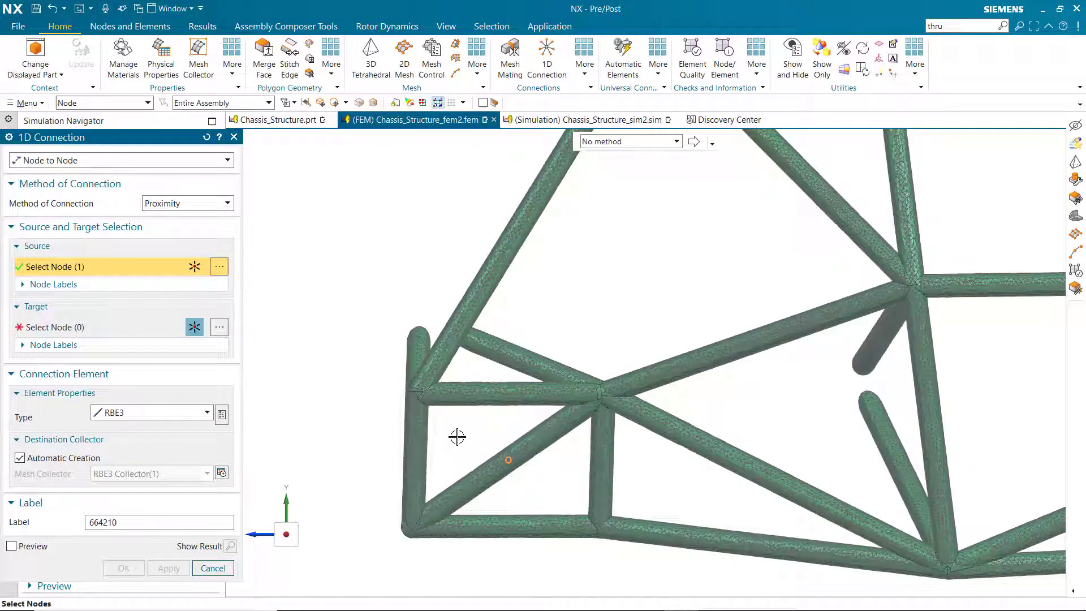
{"action": "left_click", "coordinate": [98, 329]}
{"action": "left_click", "coordinate": [149, 413]}
{"action": "left_click", "coordinate": [131, 138]}
Select the mesh nodes around the four corner joints of the +X side's rear bay as targets and create the RBE2 connection.
{"action": "scroll", "coordinate": [412, 397], "scroll_direction": "up", "scroll_amount": 5}
{"action": "left_click_drag", "start_coordinate": [428, 385], "coordinate": [395, 350]}
{"action": "scroll", "coordinate": [383, 342], "scroll_direction": "down", "scroll_amount": 3}
{"action": "scroll", "coordinate": [395, 543], "scroll_direction": "up", "scroll_amount": 4}
{"action": "left_click_drag", "start_coordinate": [392, 511], "coordinate": [351, 468]}
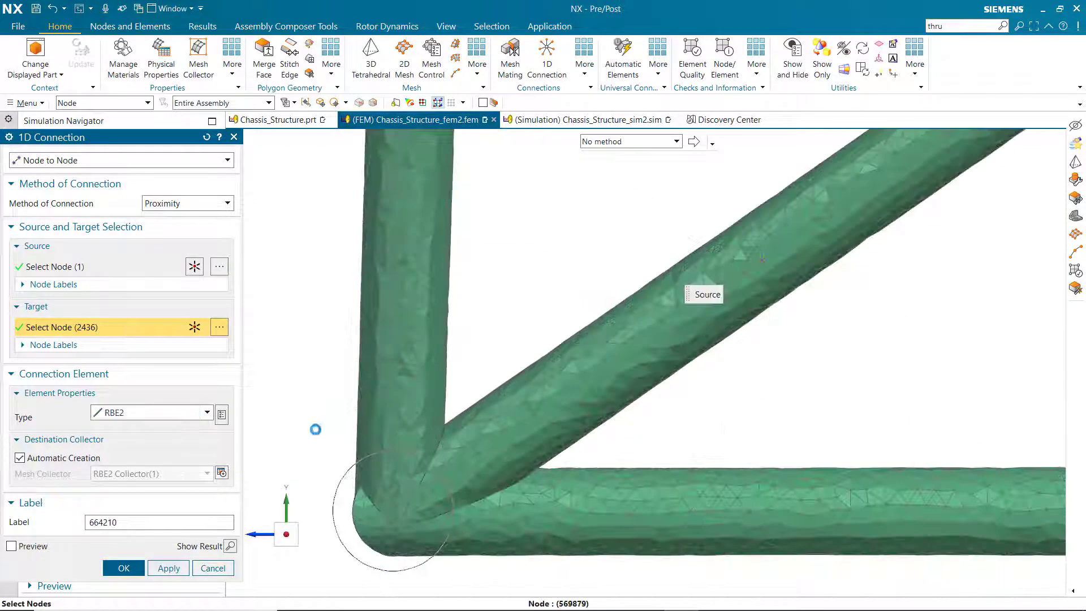
{"action": "scroll", "coordinate": [316, 429], "scroll_direction": "down", "scroll_amount": 4}
{"action": "scroll", "coordinate": [646, 226], "scroll_direction": "up", "scroll_amount": 3}
{"action": "left_click_drag", "start_coordinate": [635, 285], "coordinate": [599, 249]}
{"action": "scroll", "coordinate": [616, 238], "scroll_direction": "down", "scroll_amount": 3}
{"action": "scroll", "coordinate": [628, 481], "scroll_direction": "up", "scroll_amount": 3}
{"action": "left_click_drag", "start_coordinate": [604, 377], "coordinate": [591, 421]}
{"action": "scroll", "coordinate": [581, 458], "scroll_direction": "down", "scroll_amount": 3}
{"action": "middle_click", "coordinate": [449, 261]}
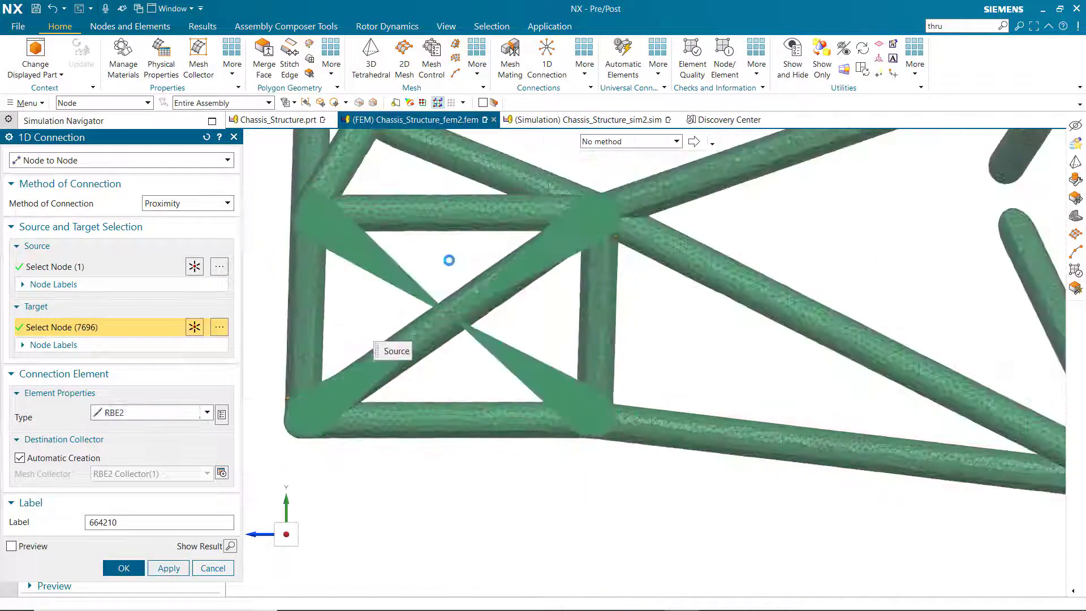
Set up an RBE3 connection with the +X side's front outboard node as source.
{"action": "scroll", "coordinate": [805, 291], "scroll_direction": "up", "scroll_amount": 4}
{"action": "left_click", "coordinate": [149, 413]}
{"action": "left_click", "coordinate": [130, 152]}
{"action": "left_click", "coordinate": [98, 328]}
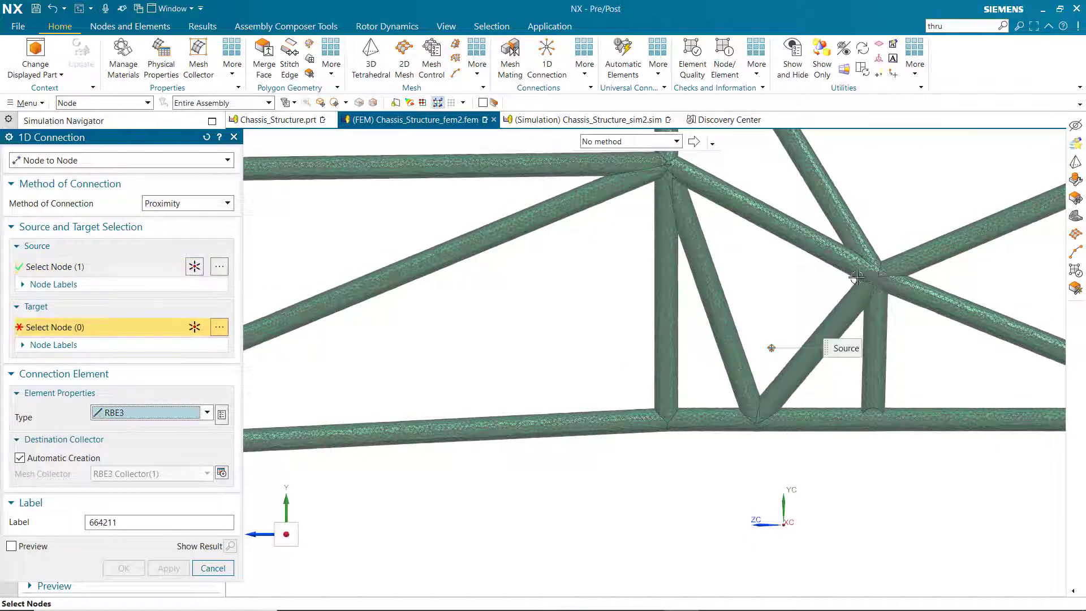
Select target nodes around the +X side's front joints and partway up the vertical hoop tube, and create the RBE3 connection.
{"action": "scroll", "coordinate": [887, 275], "scroll_direction": "up", "scroll_amount": 5}
{"action": "left_click_drag", "start_coordinate": [865, 278], "coordinate": [910, 312]}
{"action": "scroll", "coordinate": [640, 269], "scroll_direction": "down", "scroll_amount": 5}
{"action": "scroll", "coordinate": [640, 412], "scroll_direction": "up", "scroll_amount": 4}
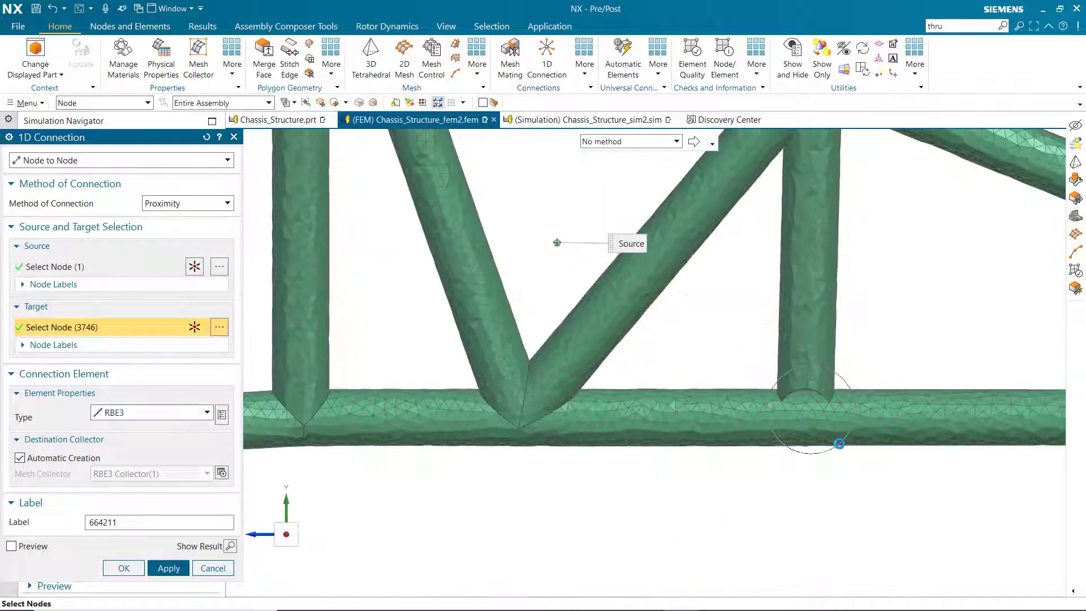
{"action": "scroll", "coordinate": [820, 418], "scroll_direction": "down", "scroll_amount": 4}
{"action": "scroll", "coordinate": [603, 406], "scroll_direction": "up", "scroll_amount": 2}
{"action": "left_click_drag", "start_coordinate": [601, 405], "coordinate": [613, 433]}
{"action": "scroll", "coordinate": [635, 473], "scroll_direction": "down", "scroll_amount": 2}
{"action": "scroll", "coordinate": [610, 290], "scroll_direction": "up", "scroll_amount": 4}
{"action": "left_click_drag", "start_coordinate": [613, 292], "coordinate": [648, 314]}
{"action": "scroll", "coordinate": [506, 329], "scroll_direction": "down", "scroll_amount": 1}
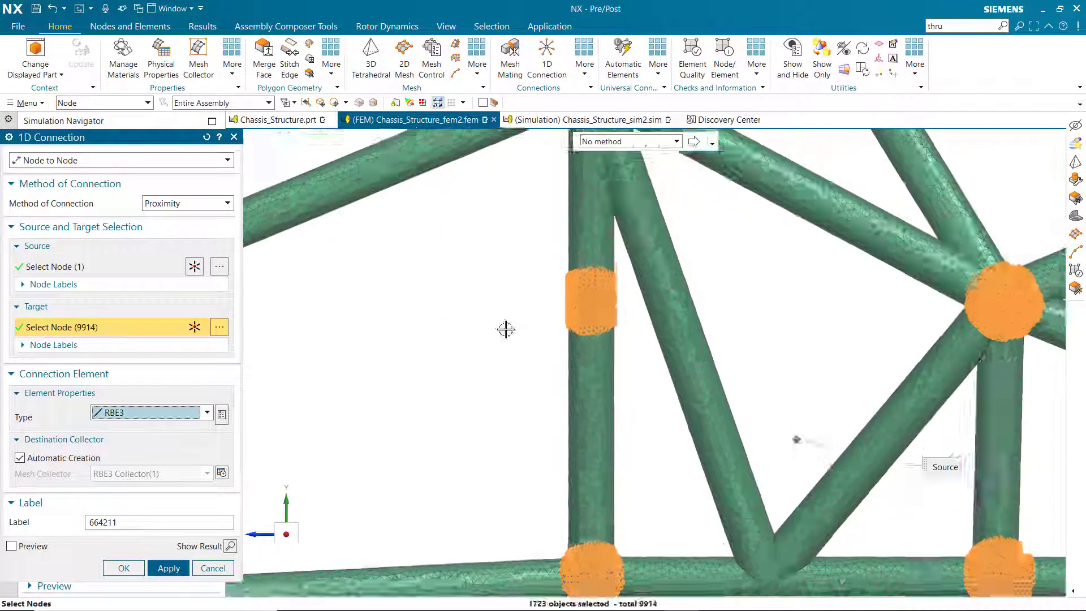
{"action": "scroll", "coordinate": [506, 329], "scroll_direction": "down", "scroll_amount": 1}
{"action": "left_click", "coordinate": [123, 567]}
Turn off the section clipping and display the whole chassis with its rigid connections.
{"action": "scroll", "coordinate": [577, 431], "scroll_direction": "down", "scroll_amount": 2}
{"action": "left_click", "coordinate": [446, 28]}
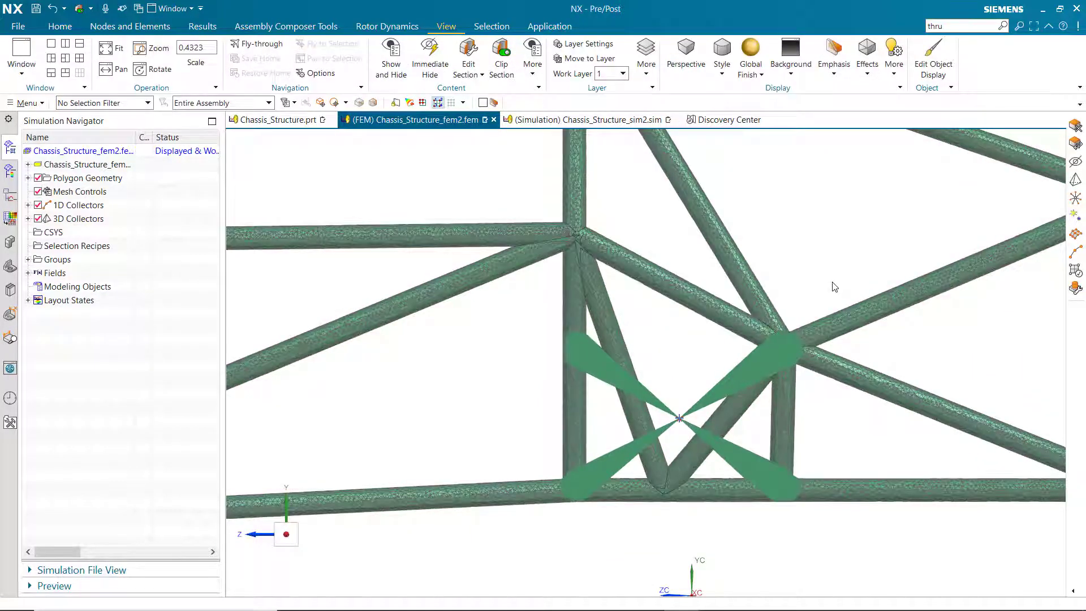
{"action": "scroll", "coordinate": [674, 461], "scroll_direction": "down", "scroll_amount": 3}
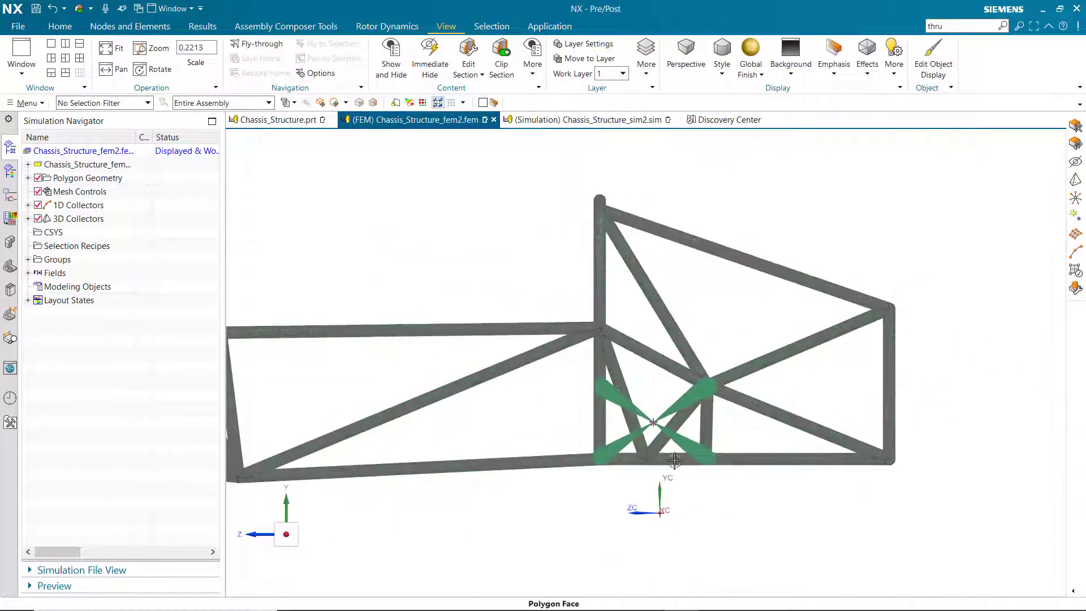
{"action": "middle_click_drag", "start_coordinate": [701, 461], "coordinate": [379, 474]}
{"action": "middle_click_drag", "start_coordinate": [608, 352], "coordinate": [615, 386], "text": "shift"}
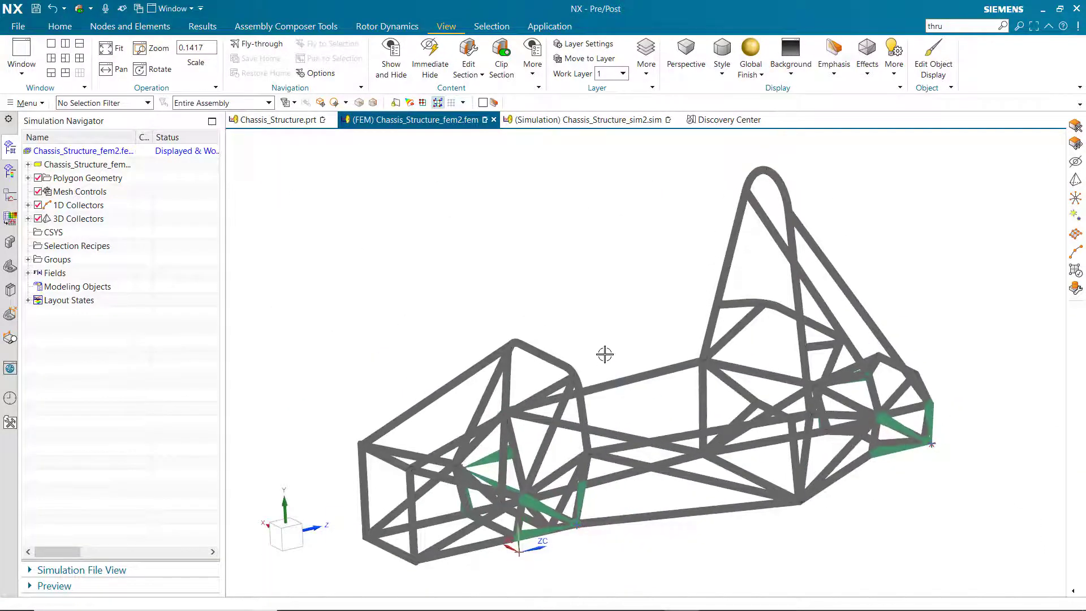